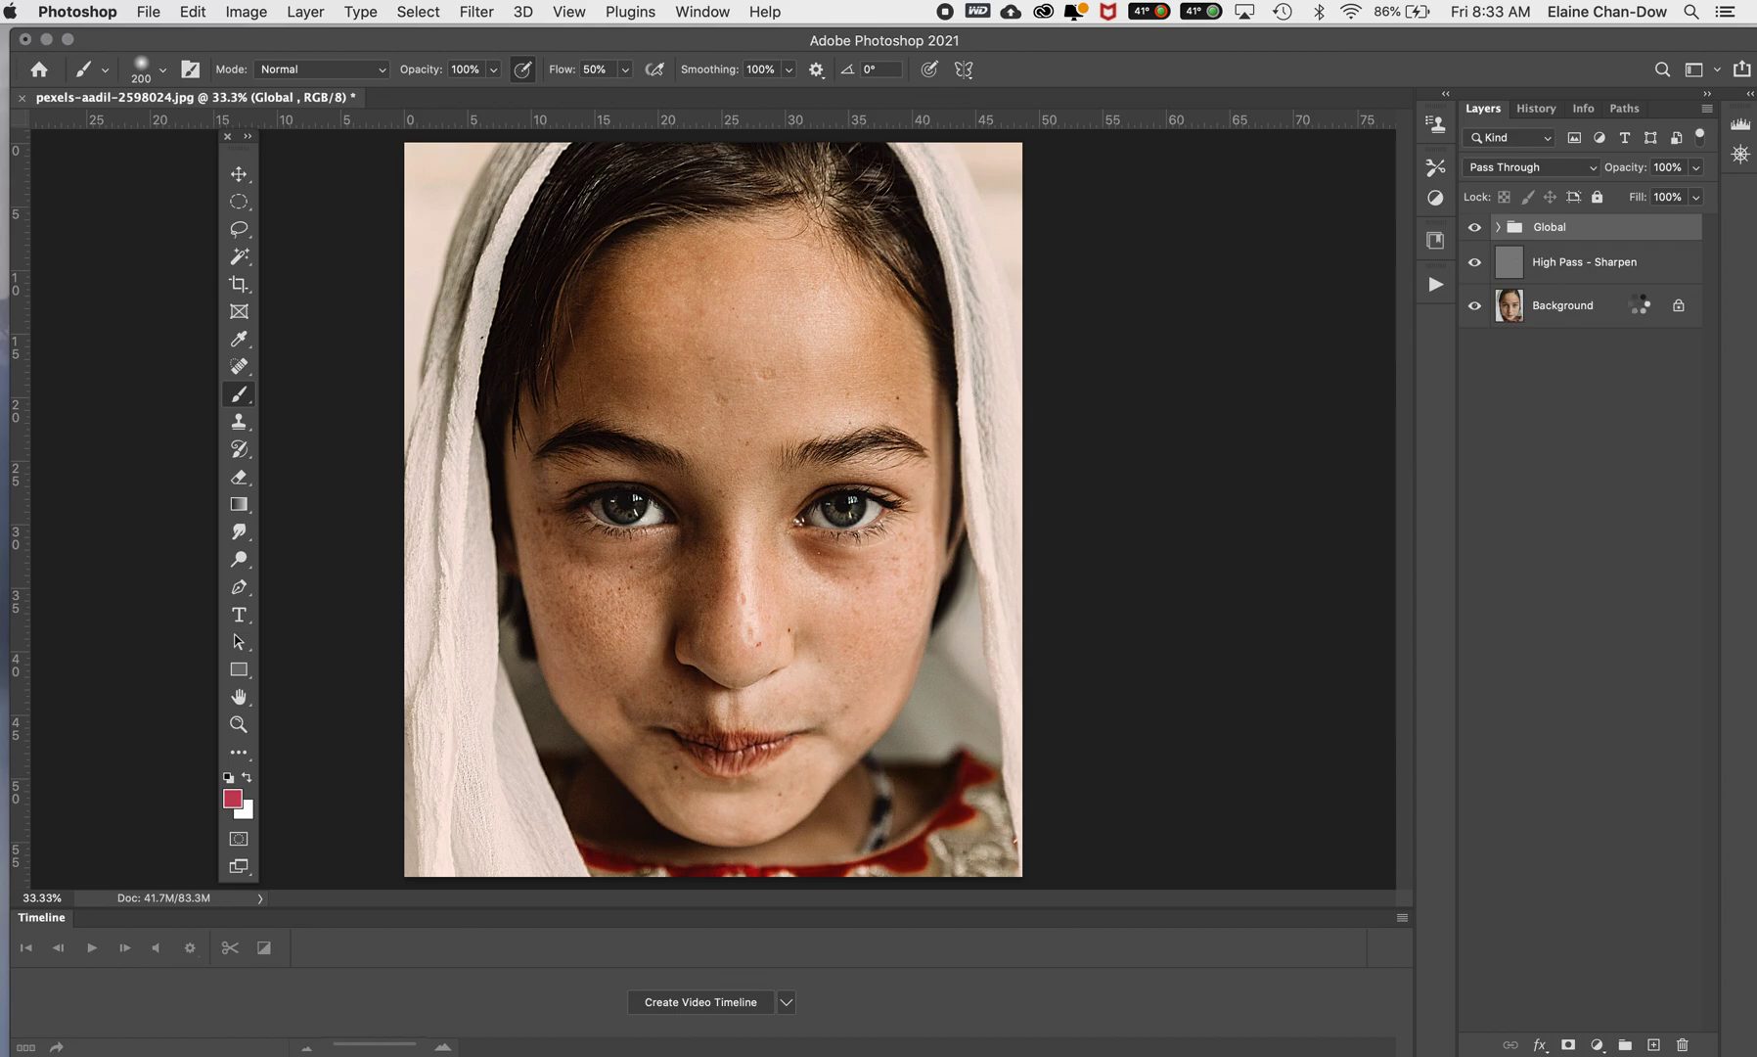
Step: Stamp all visible layers into a new layer at the top of the stack and unlock the Background layer
key(super+alt+shift+n)
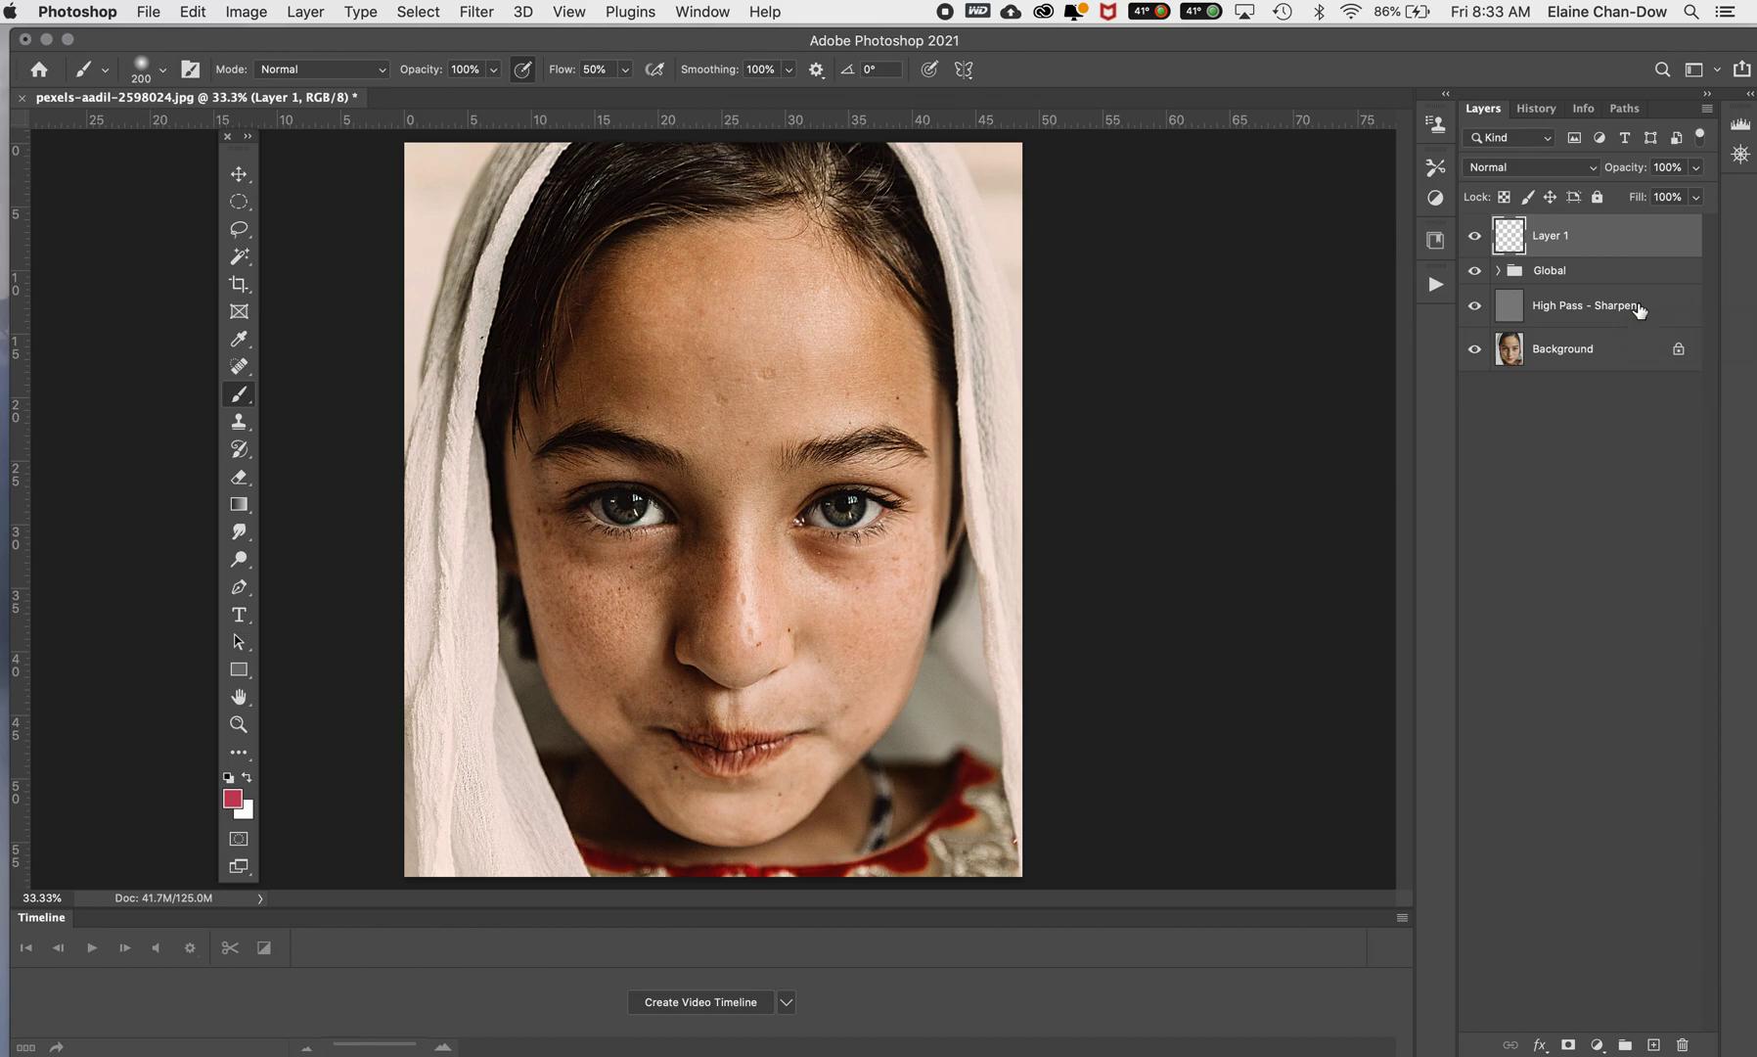
key(super+alt+shift+e)
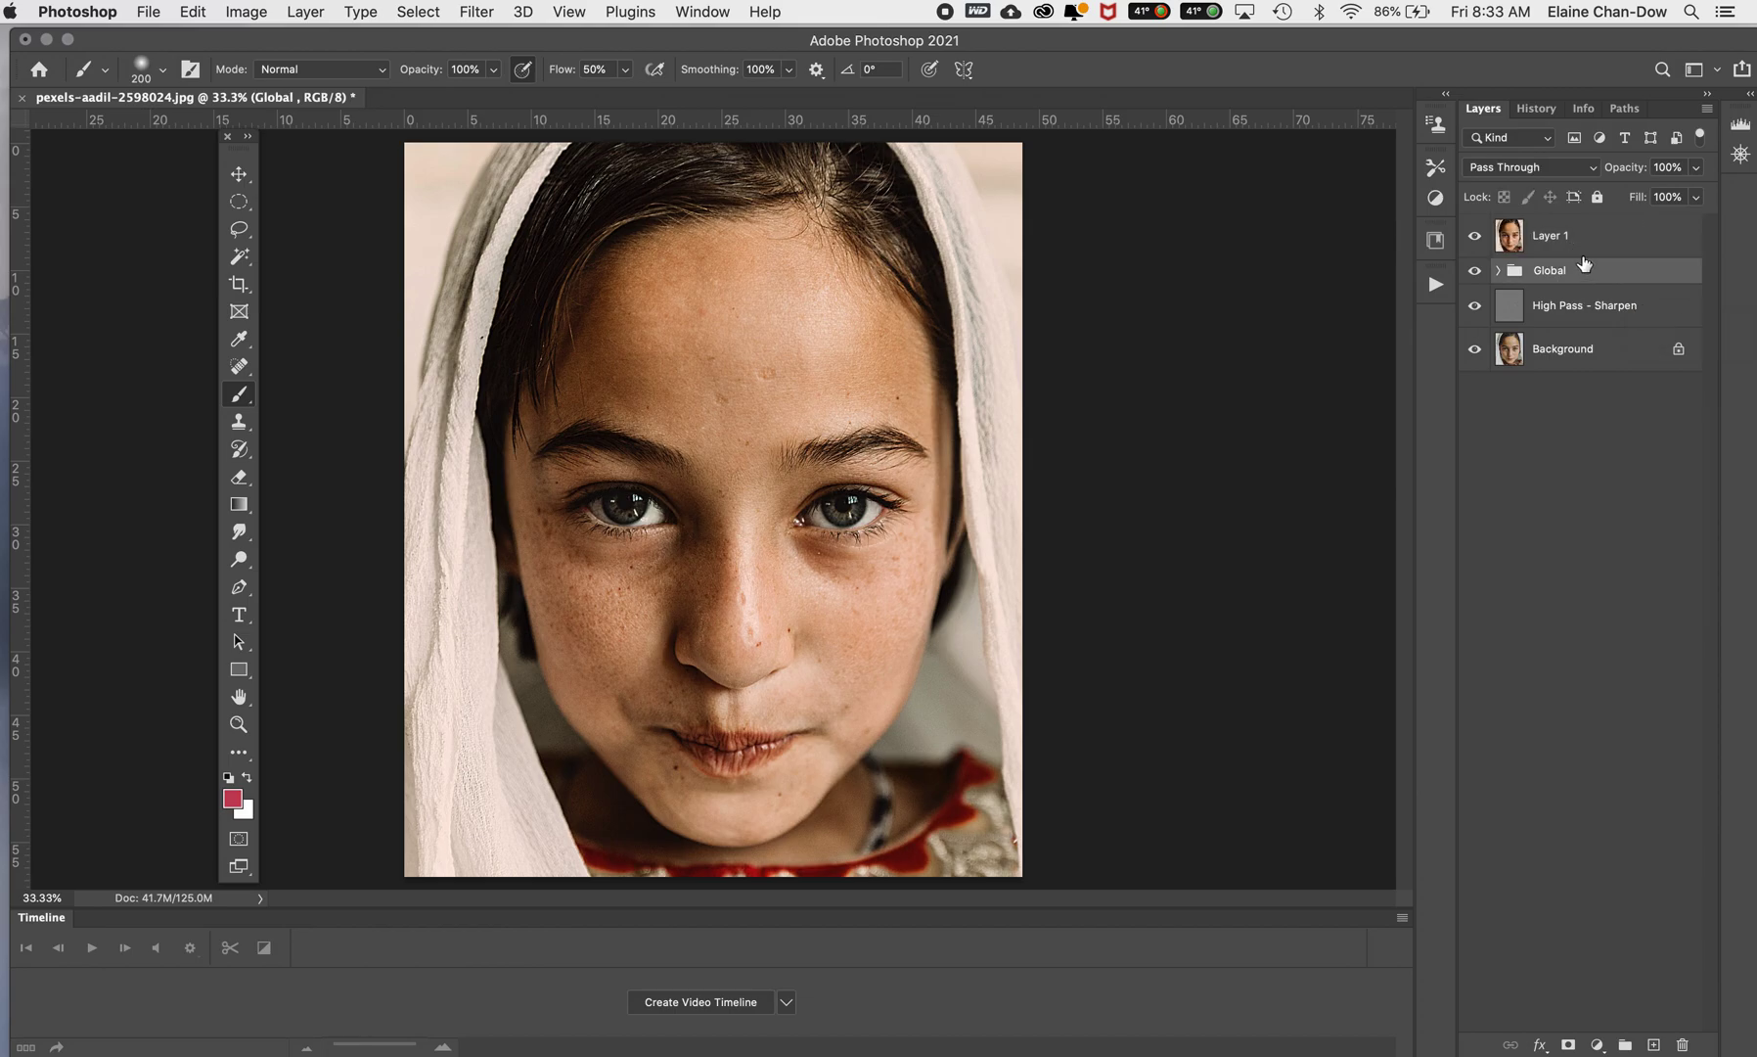
click(1605, 355)
click(1678, 349)
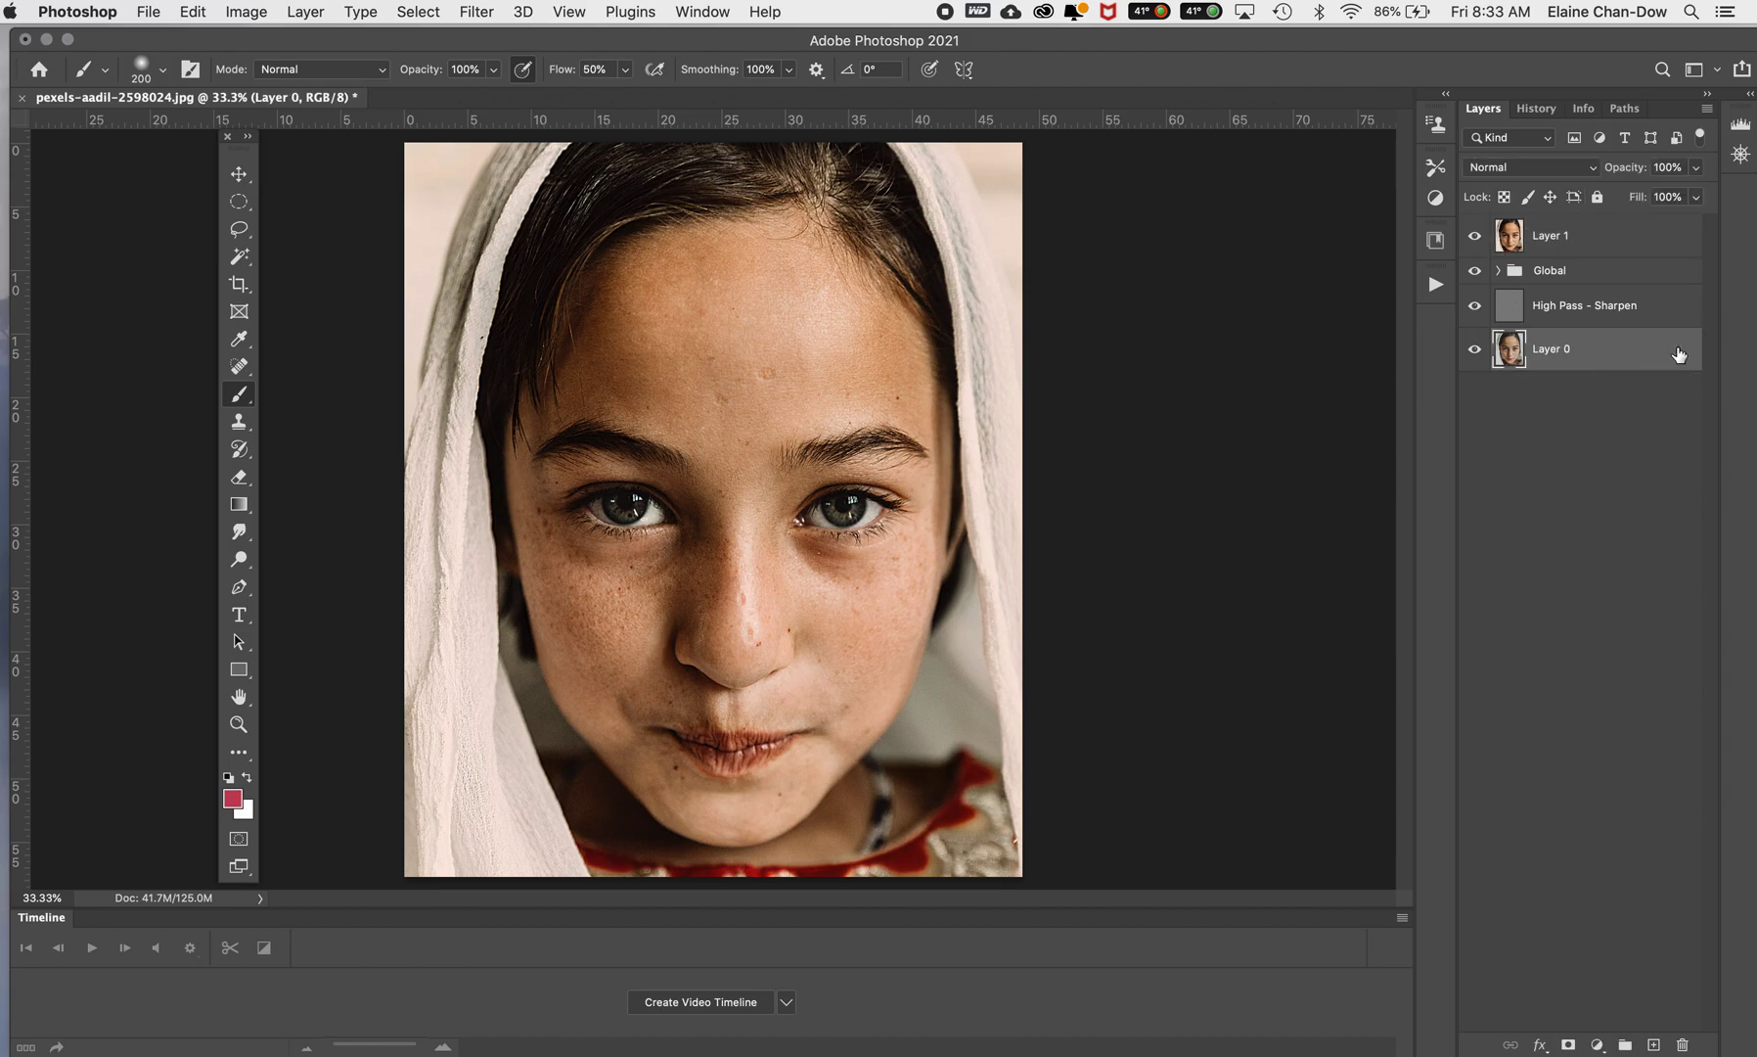
Step: Group Global, High Pass - Sharpen and Layer 0 under the name Original, and hide that group
double_click(1496, 350)
click(1218, 539)
key(b)
shift+click(1609, 280)
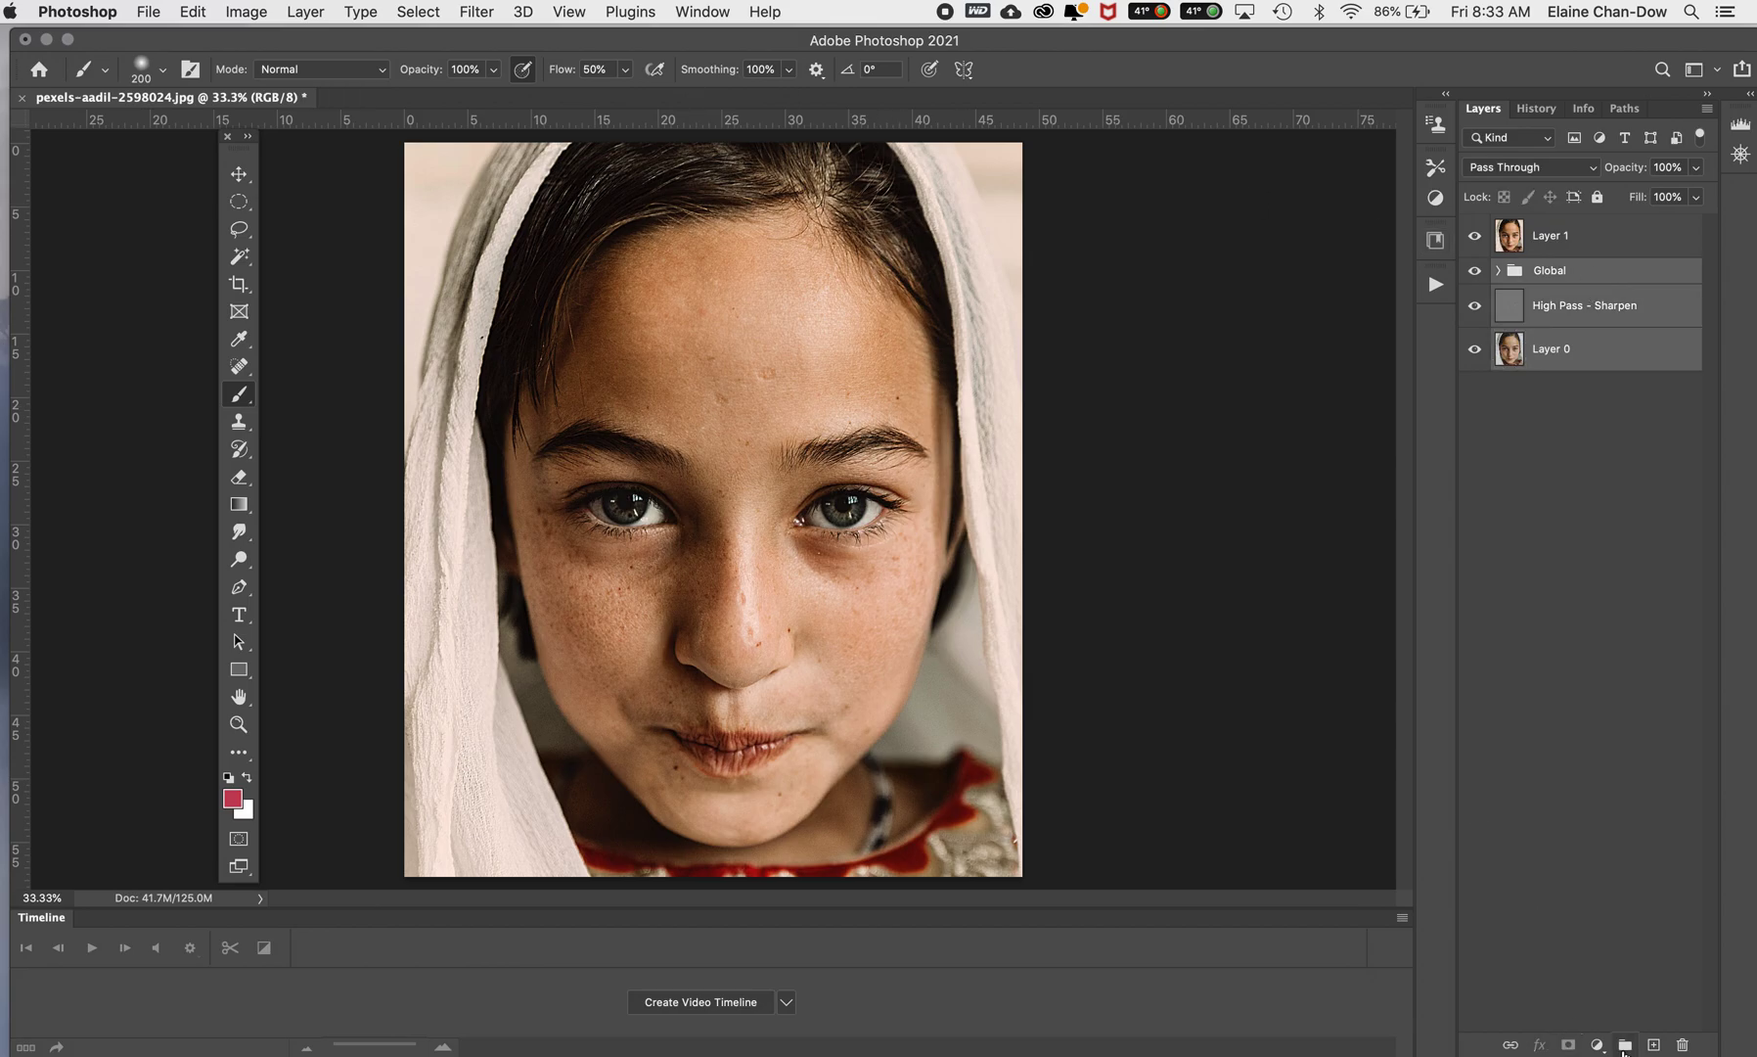
click(1624, 1044)
double_click(1555, 275)
text(Orgi)
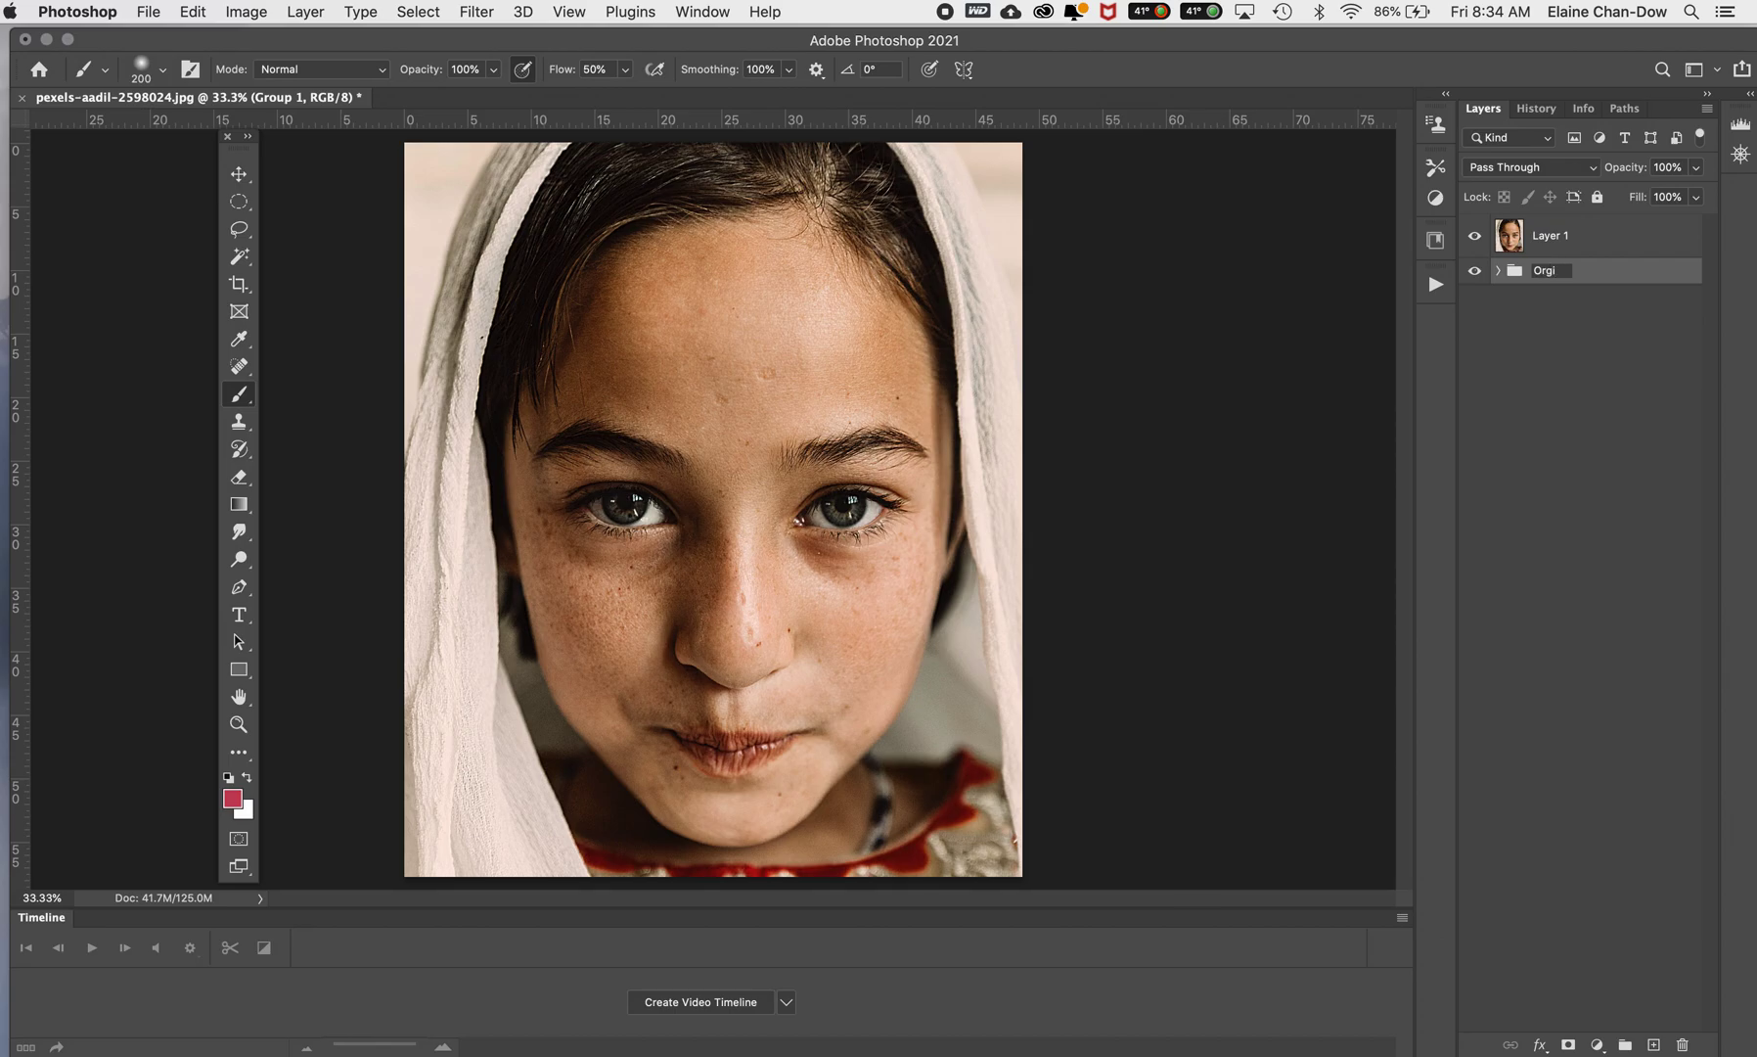
key(BackSpace)
text(iginal)
key(Return)
click(1472, 274)
Step: Rename the stamped layer above the Original group as Base
click(1601, 247)
double_click(1557, 235)
text(B)
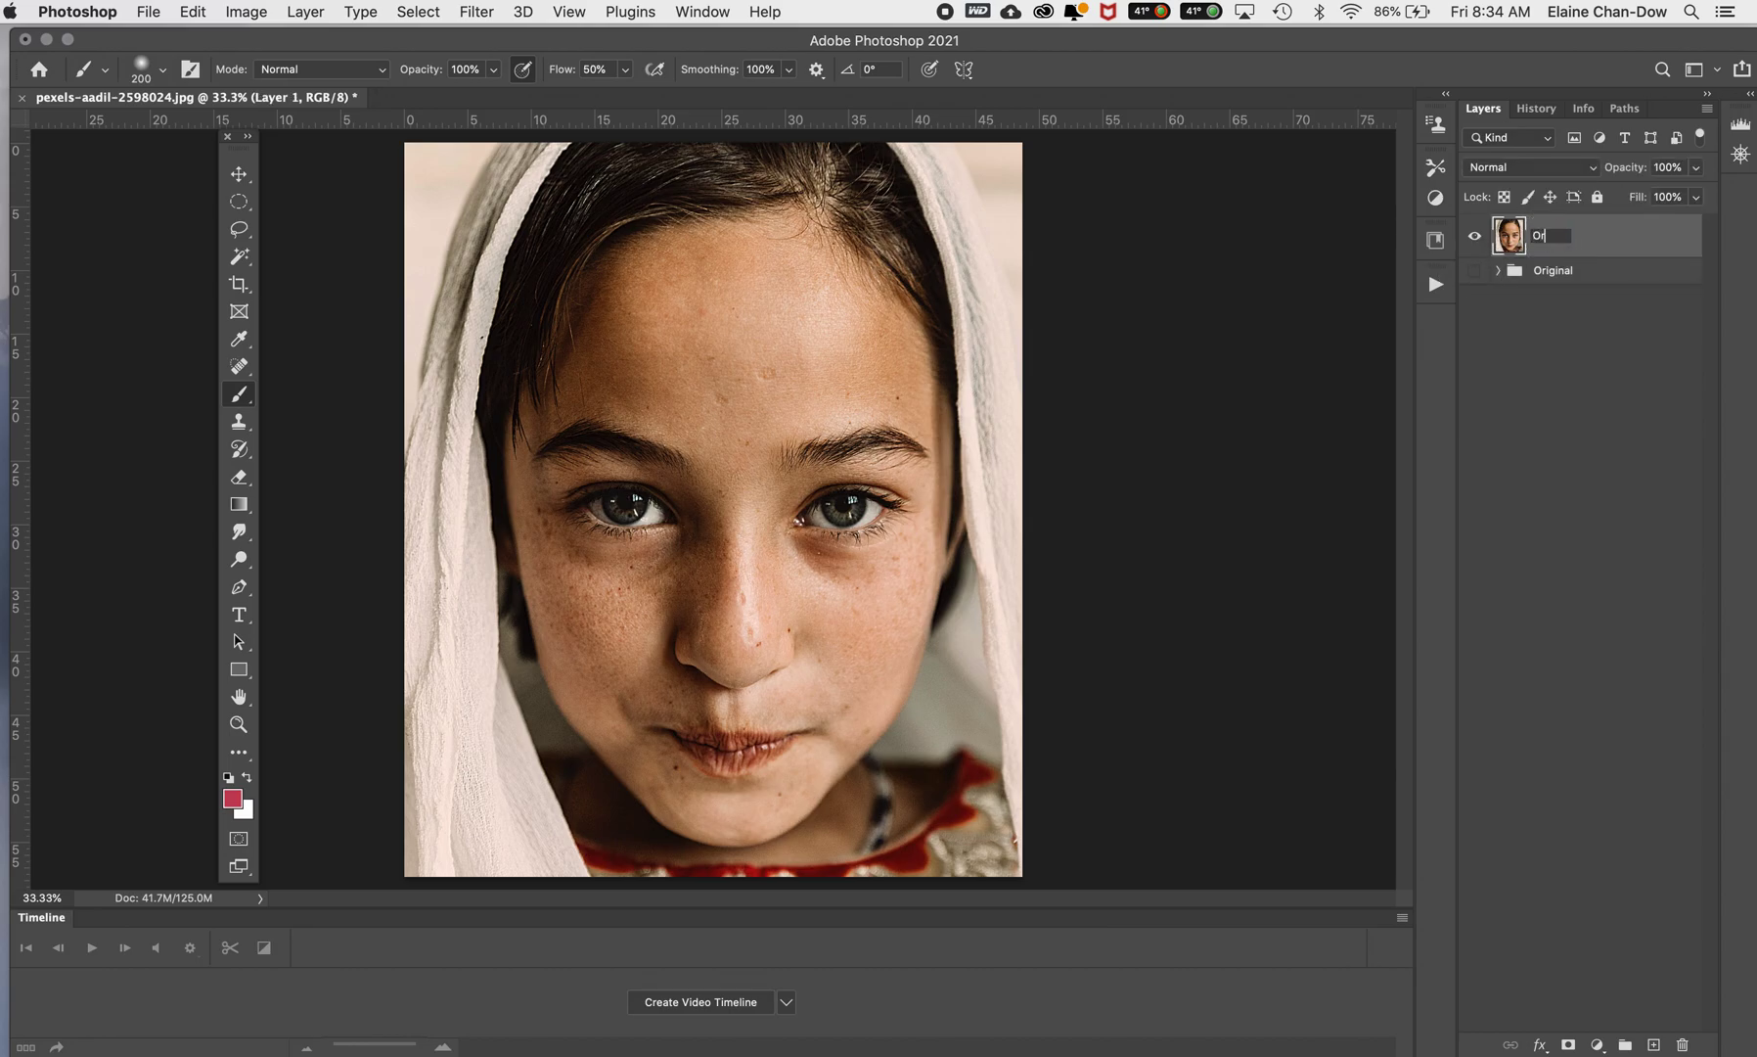
text(ased)
key(BackSpace)
text(Layer)
key(Return)
double_click(1582, 235)
text(Base)
key(BackSpace)
key(BackSpace)
text(se)
key(Return)
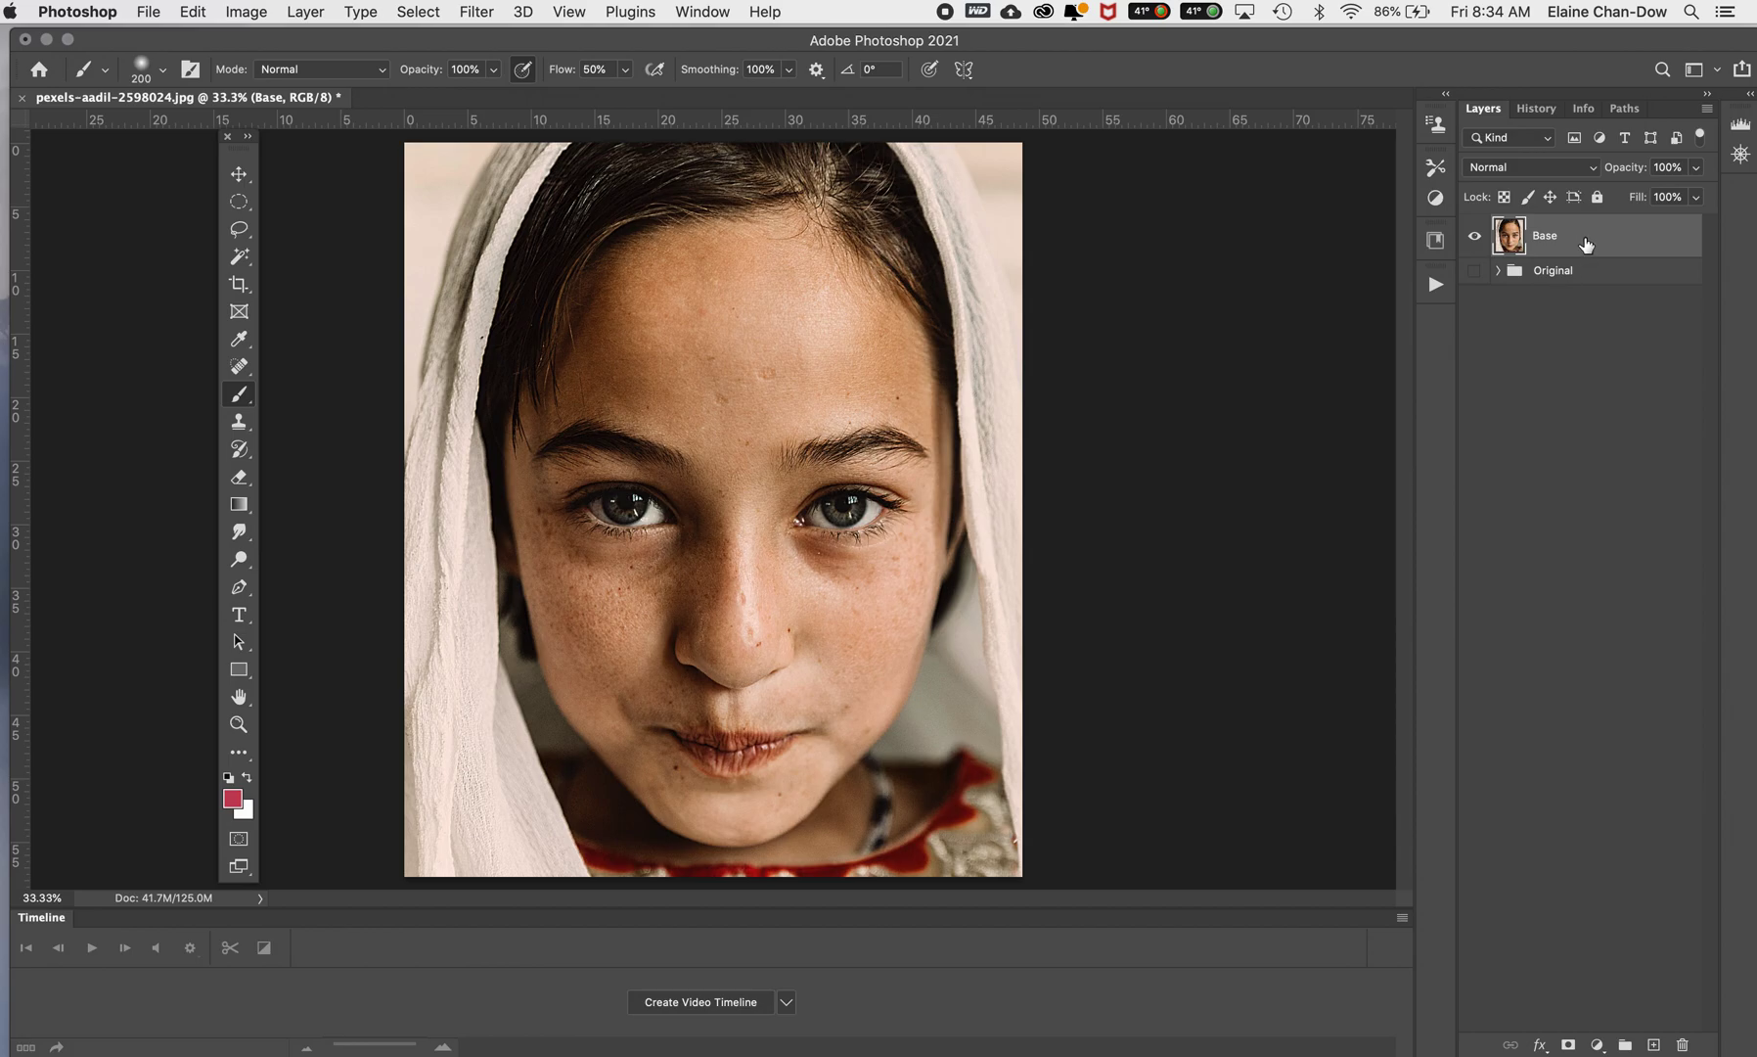
Step: Duplicate the Base layer under the name High - Textures
right_click(1586, 239)
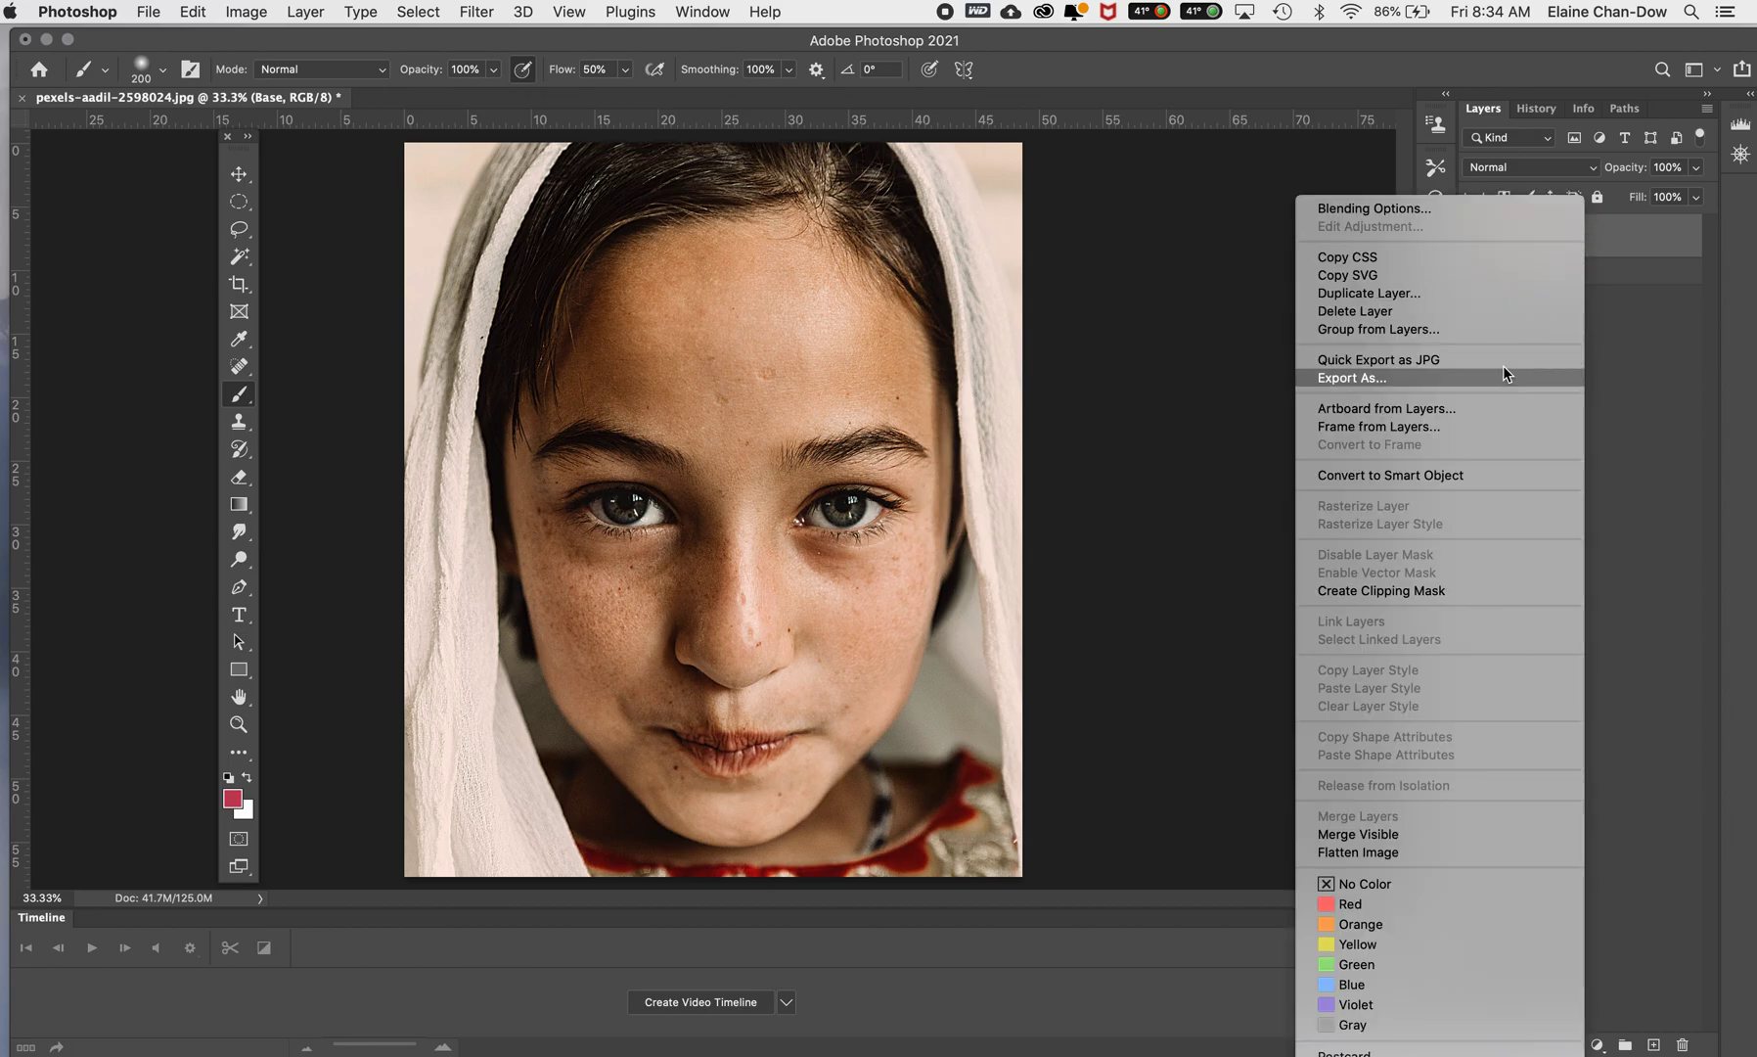
click(1492, 293)
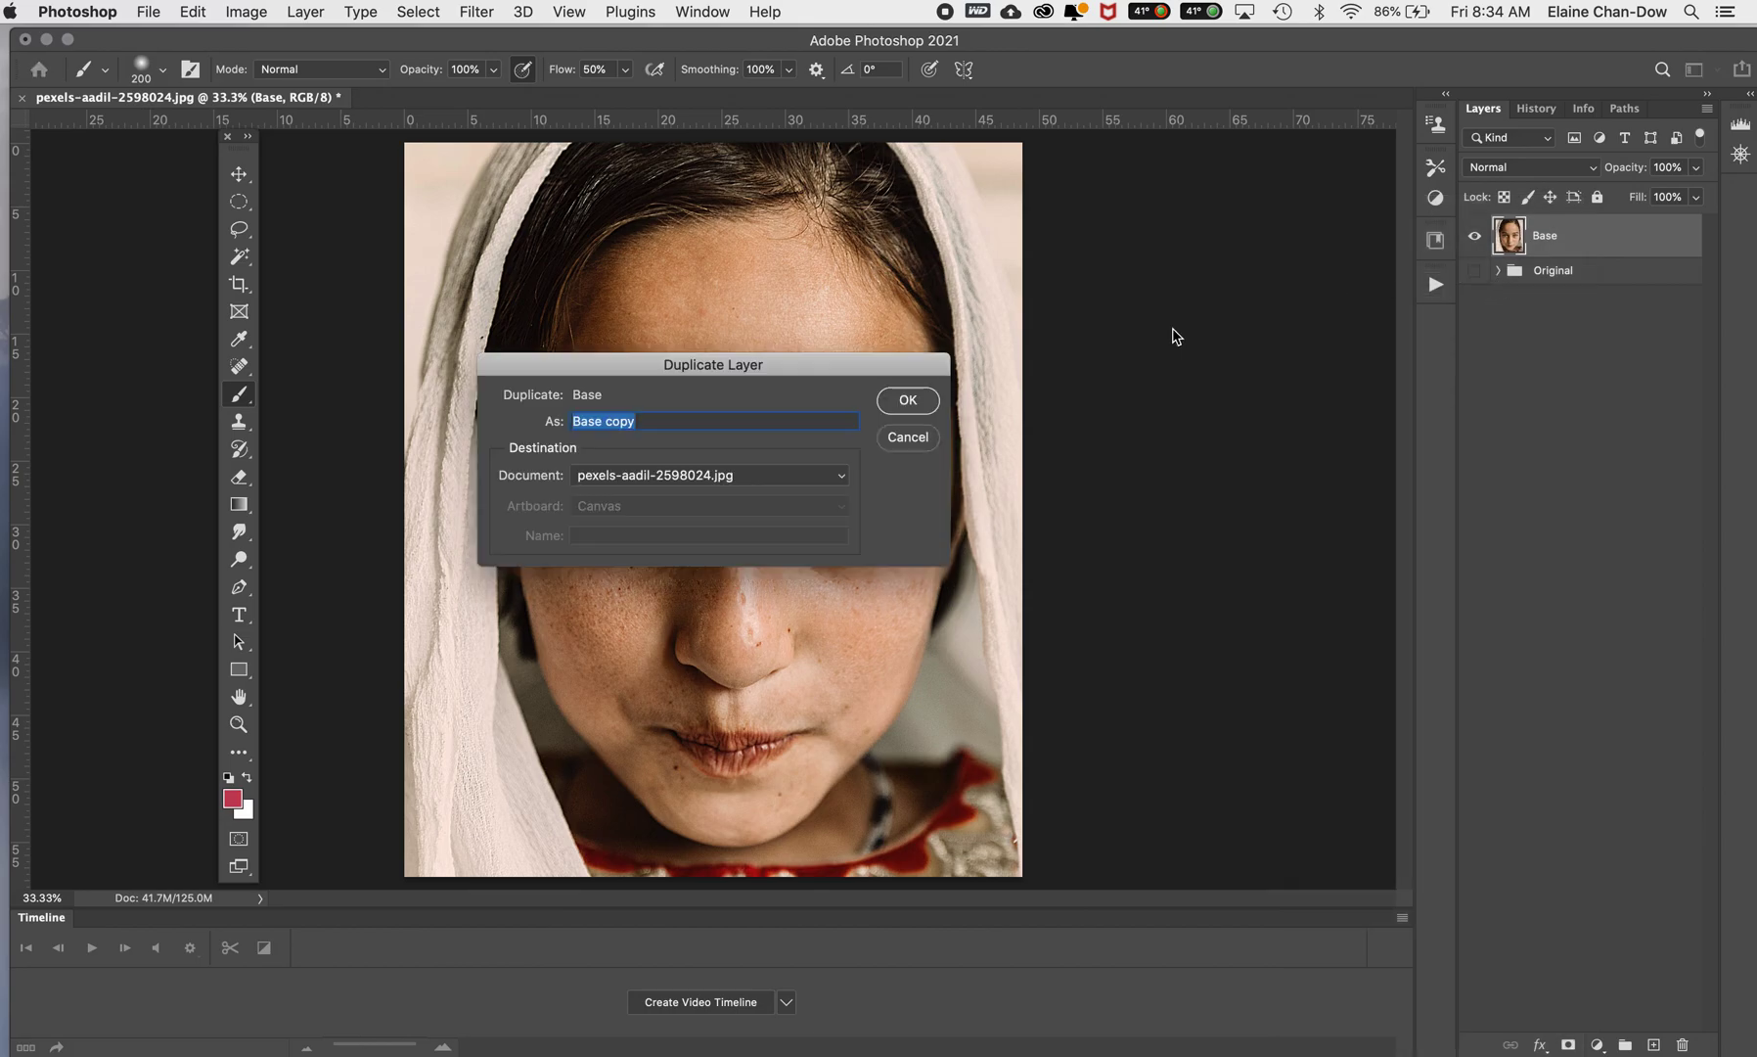
text(HIgh -)
text(Textures)
click(906, 402)
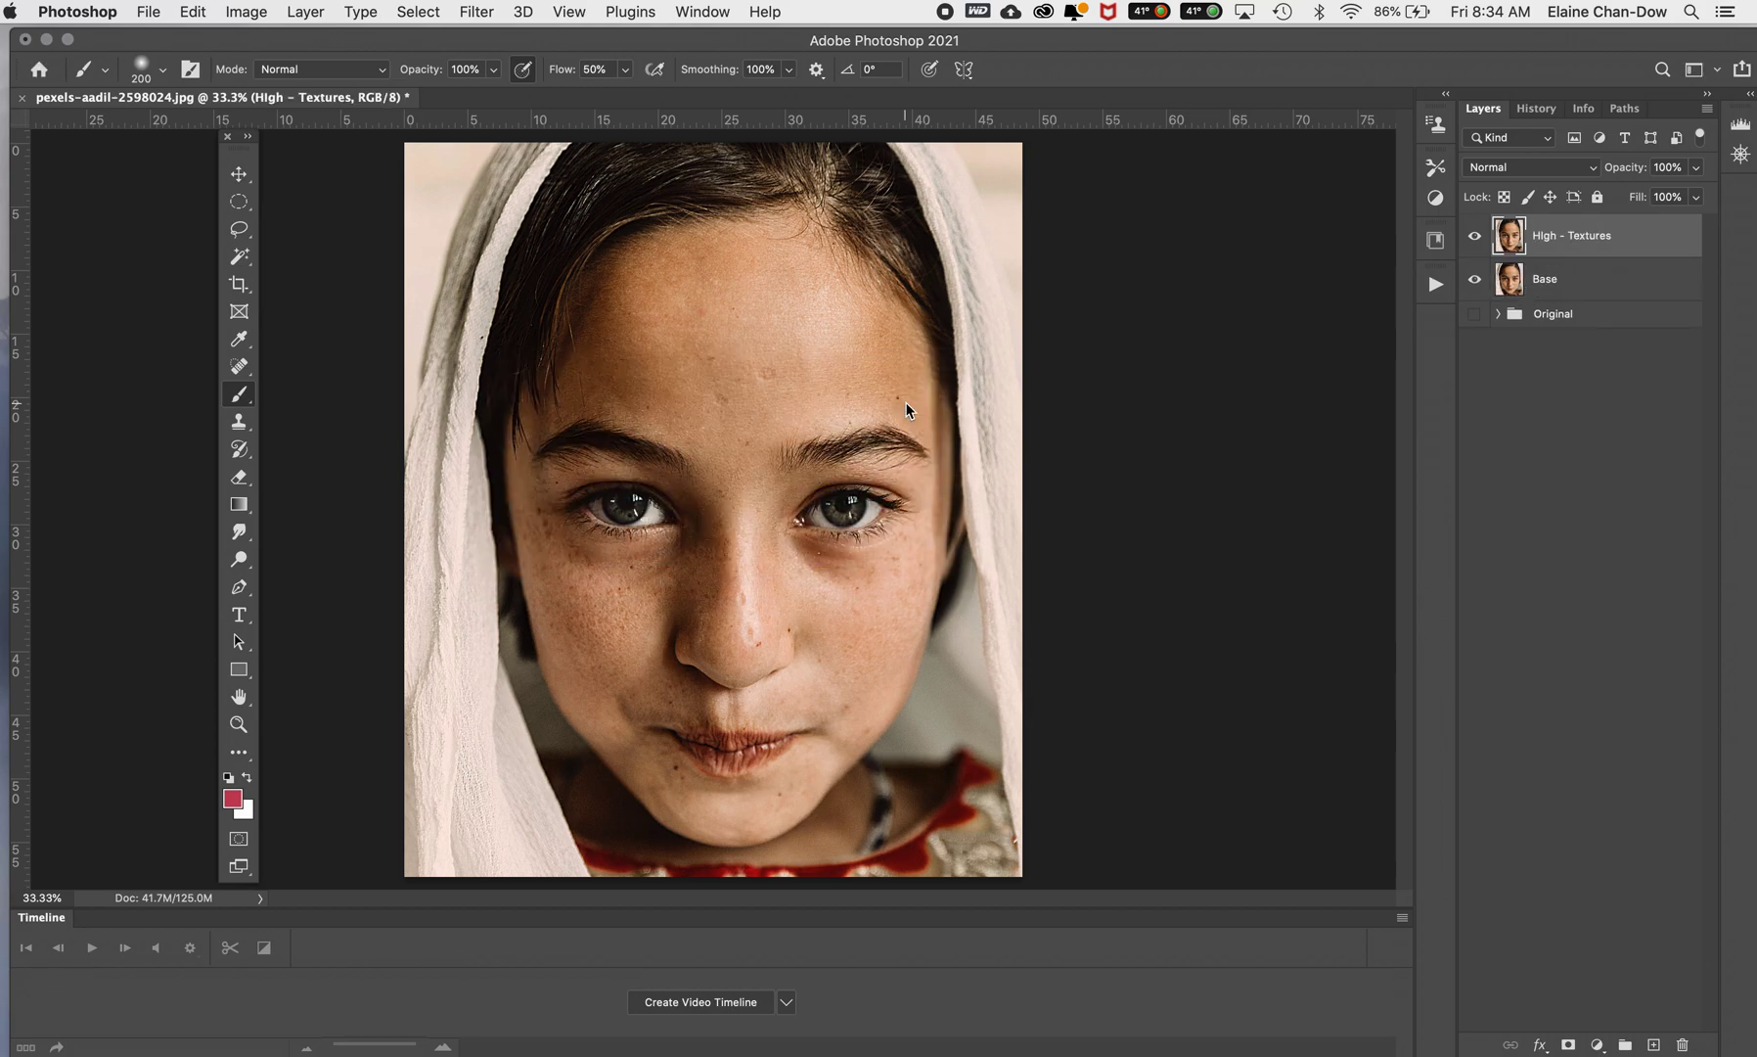
Step: Duplicate the Base layer again under the name Low - Colours
click(1586, 284)
right_click(1590, 285)
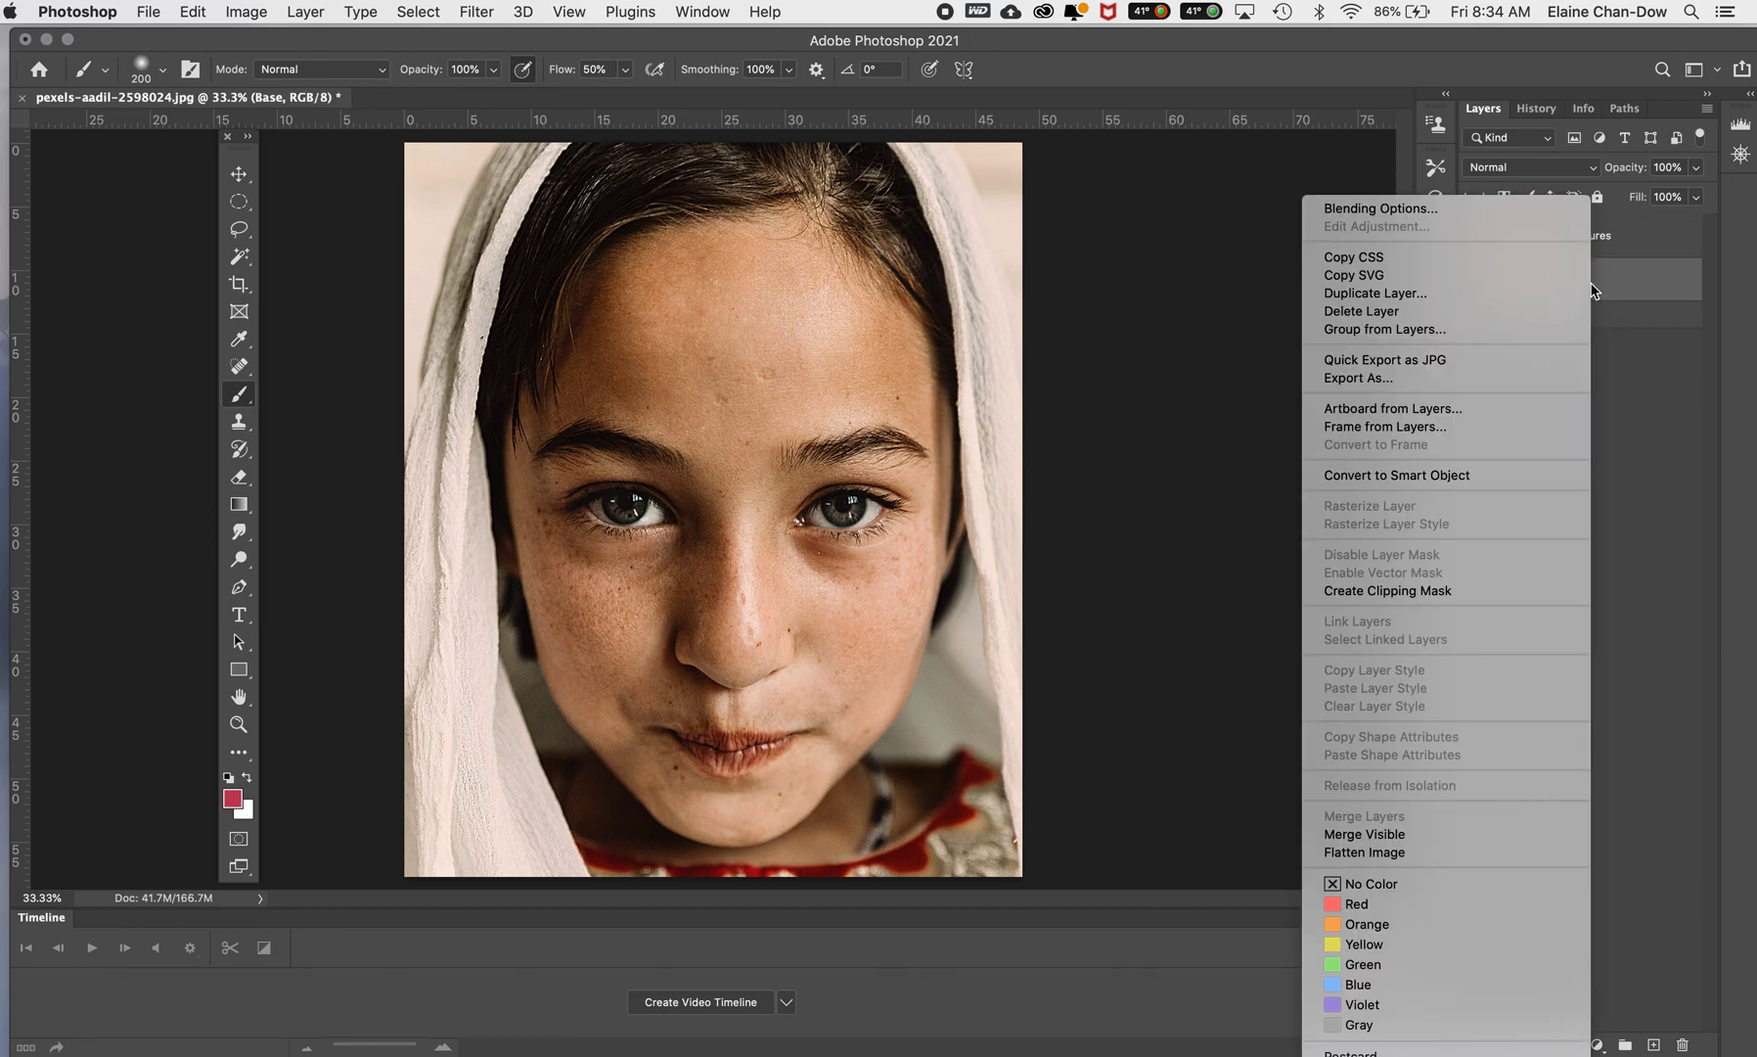
click(1524, 292)
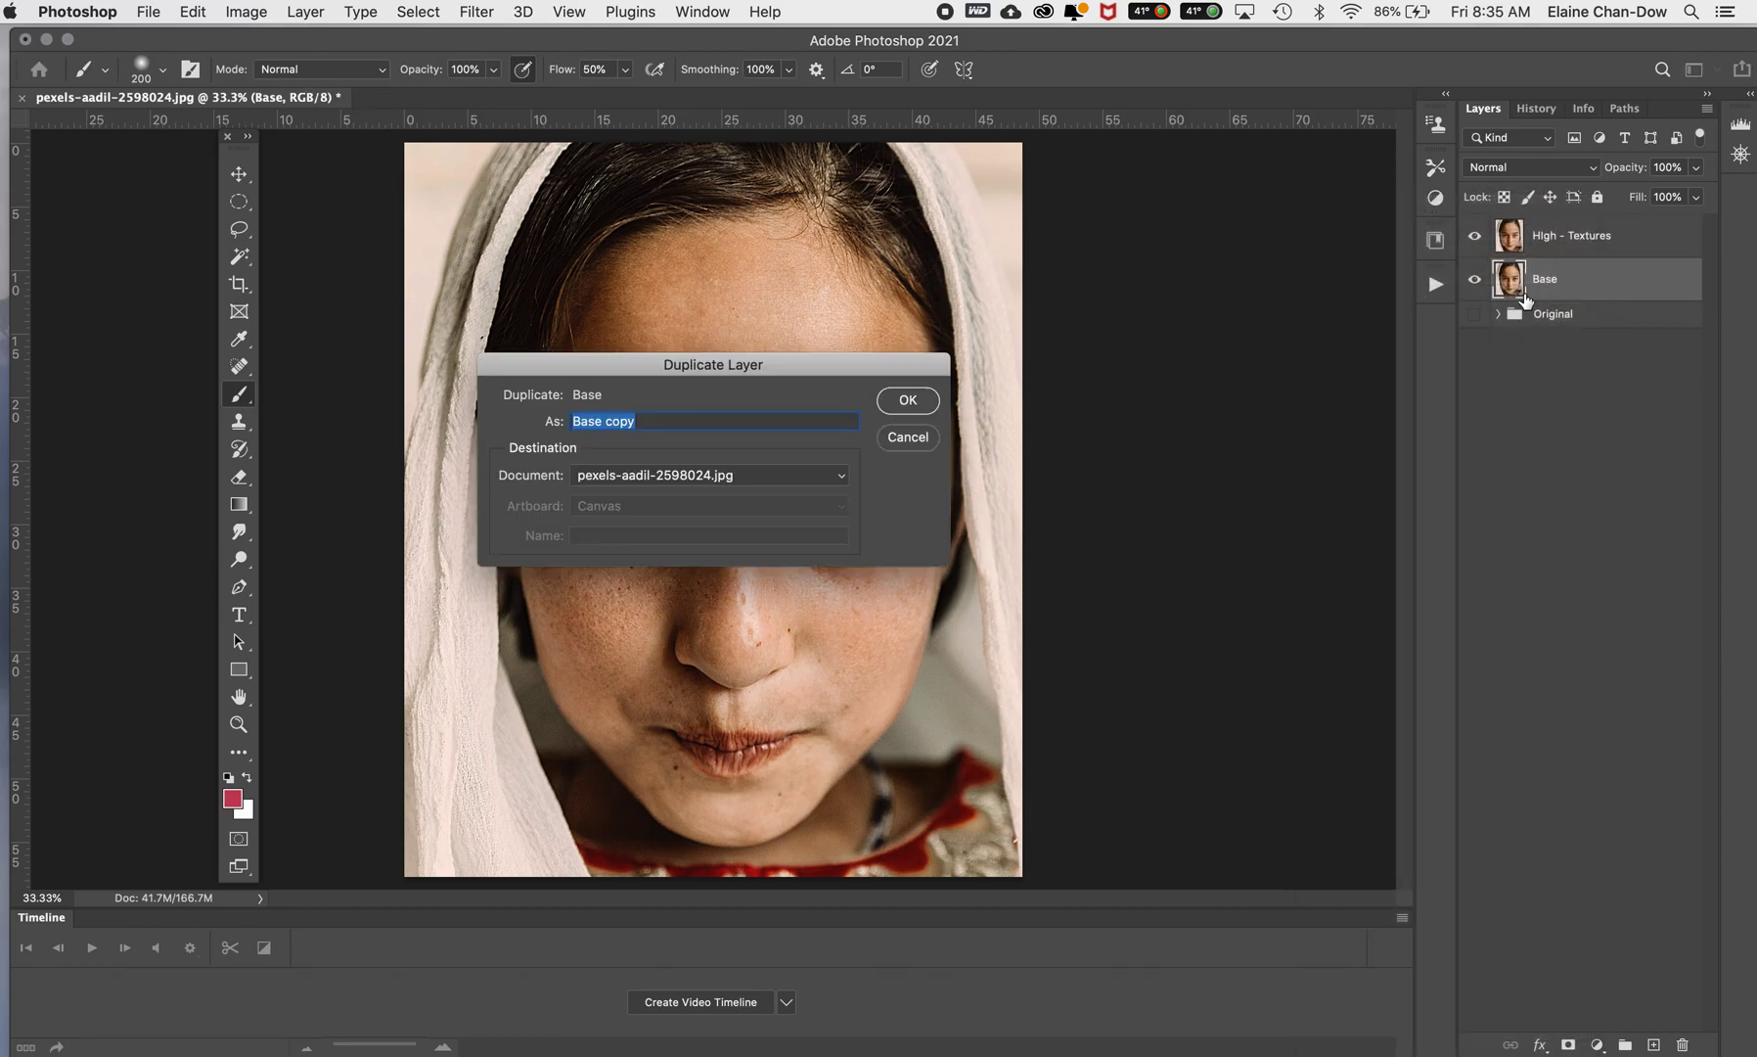
text(Low - Colours)
click(915, 407)
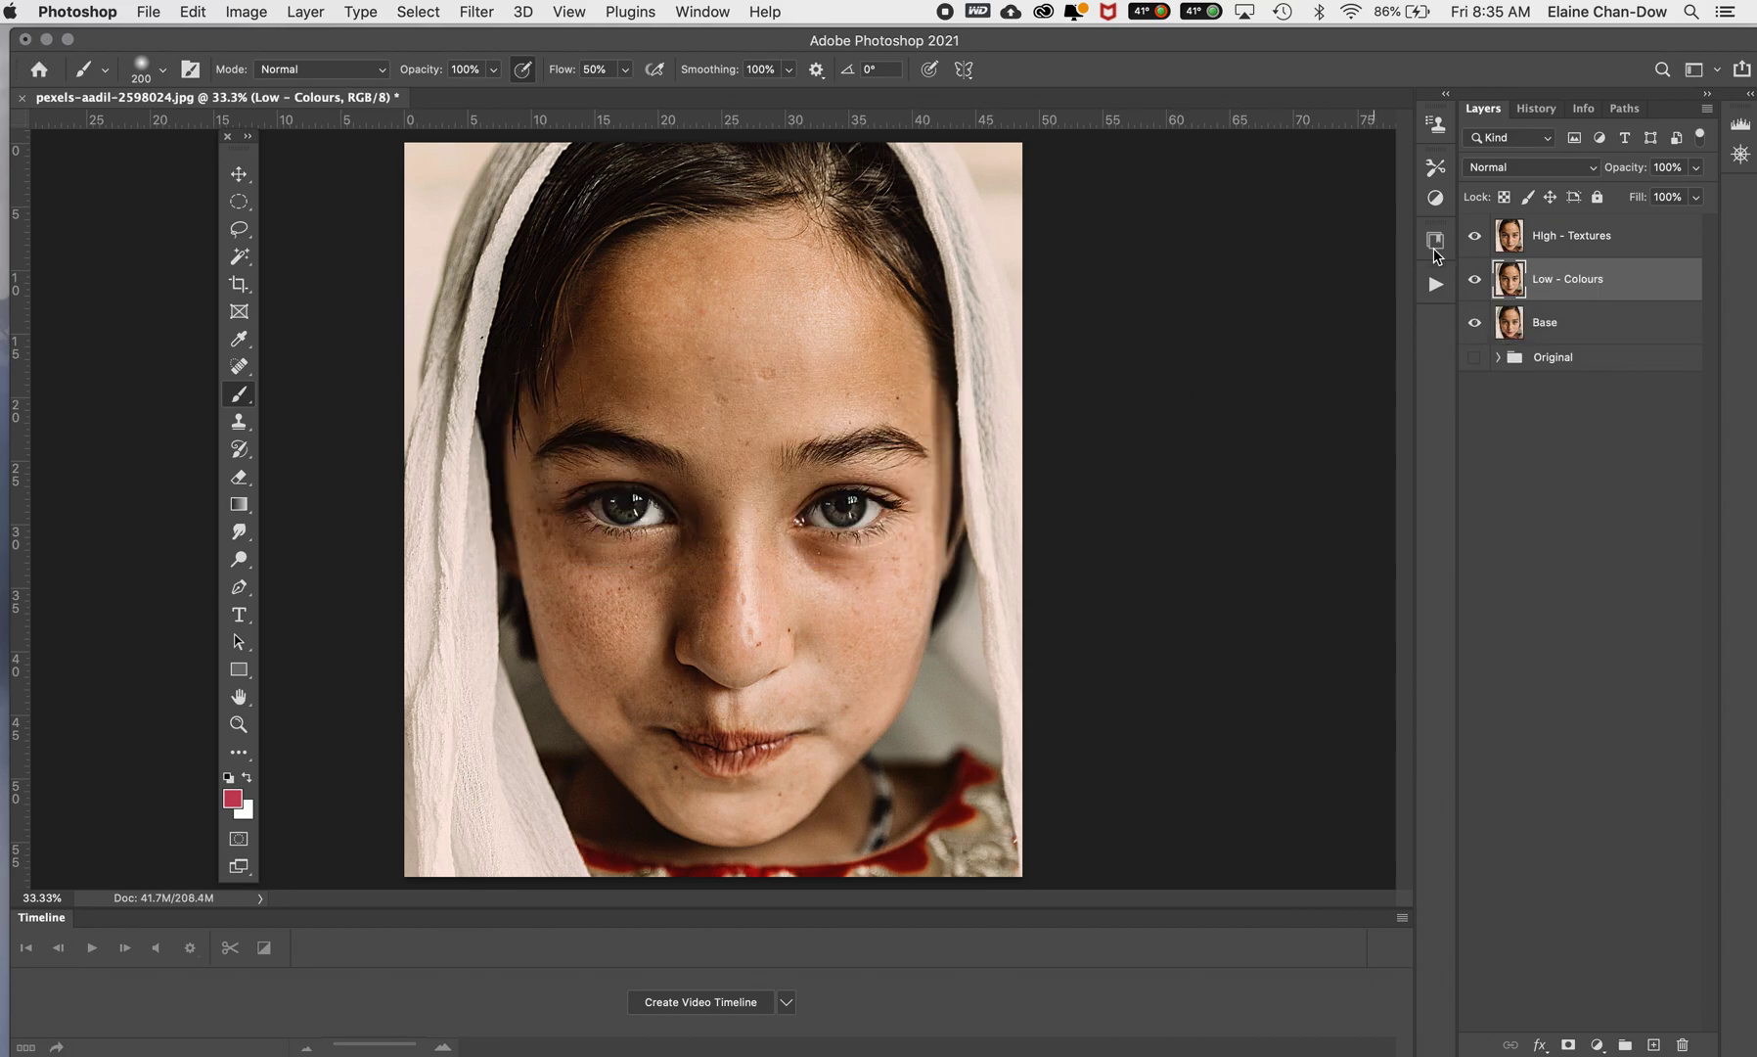
Step: Group the High - Textures and Low - Colours layers and name the group Frequency Separation
shift+click(1645, 239)
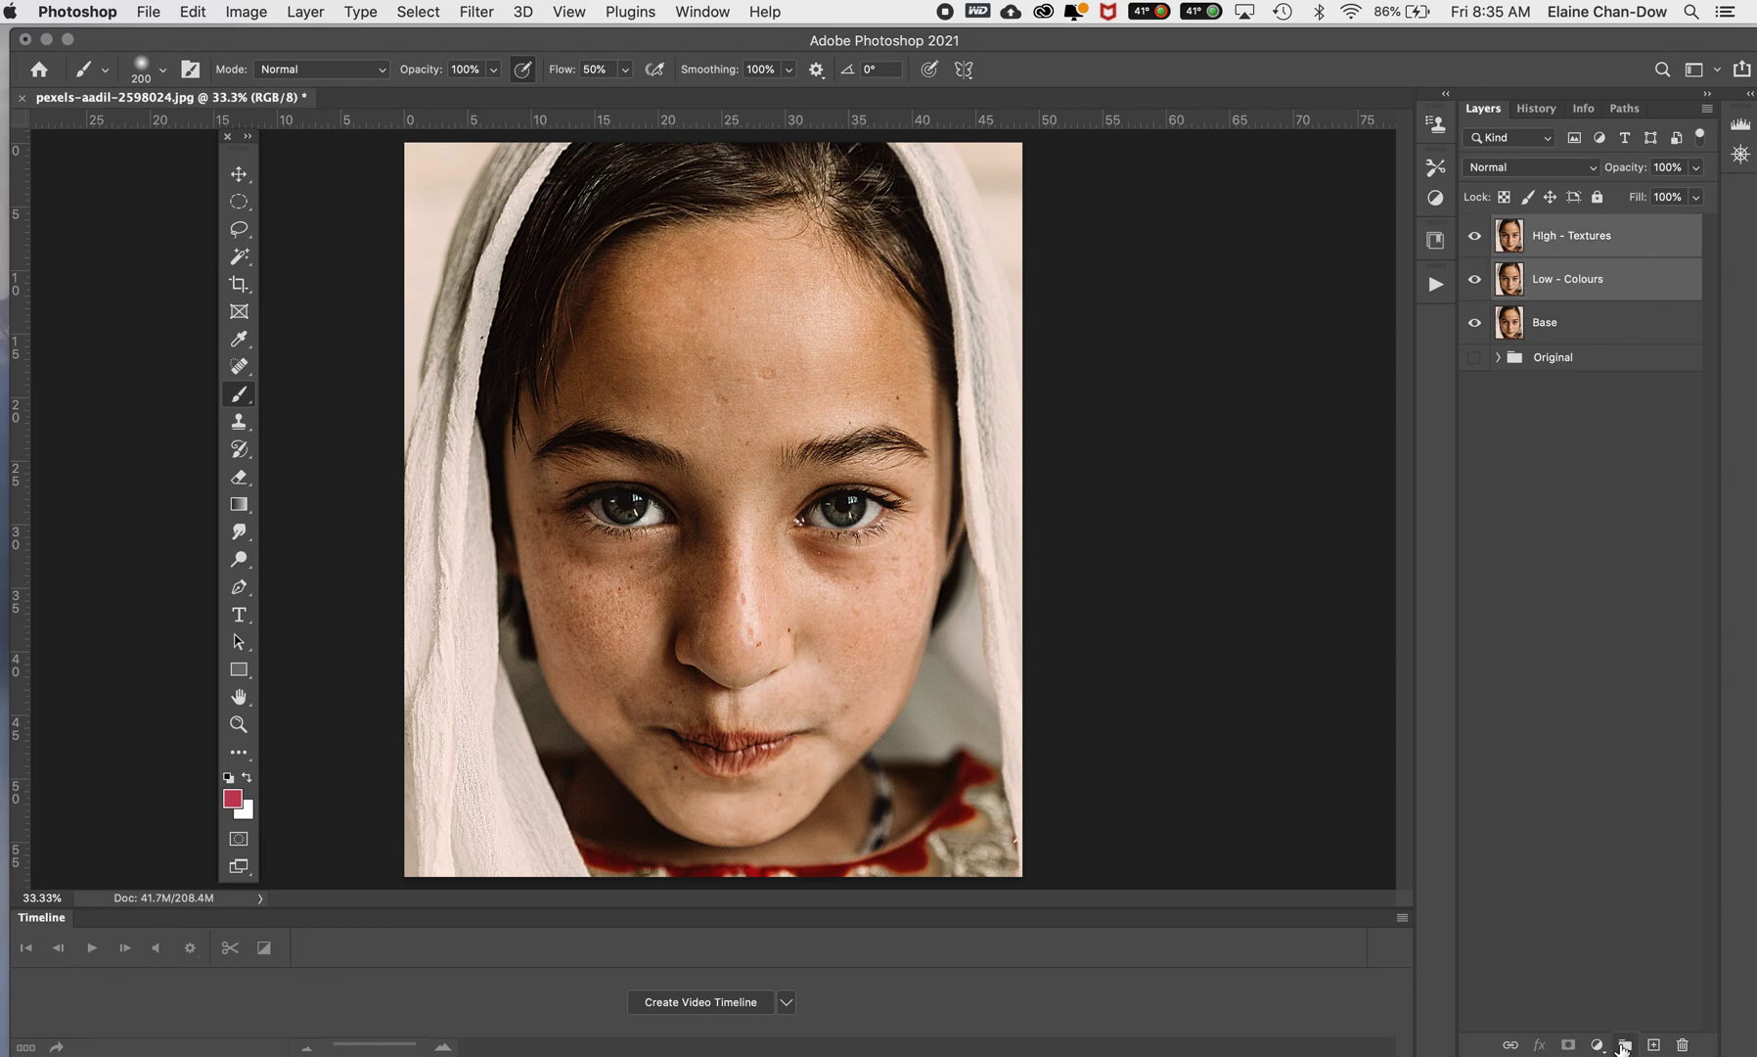
click(1624, 1045)
double_click(1552, 228)
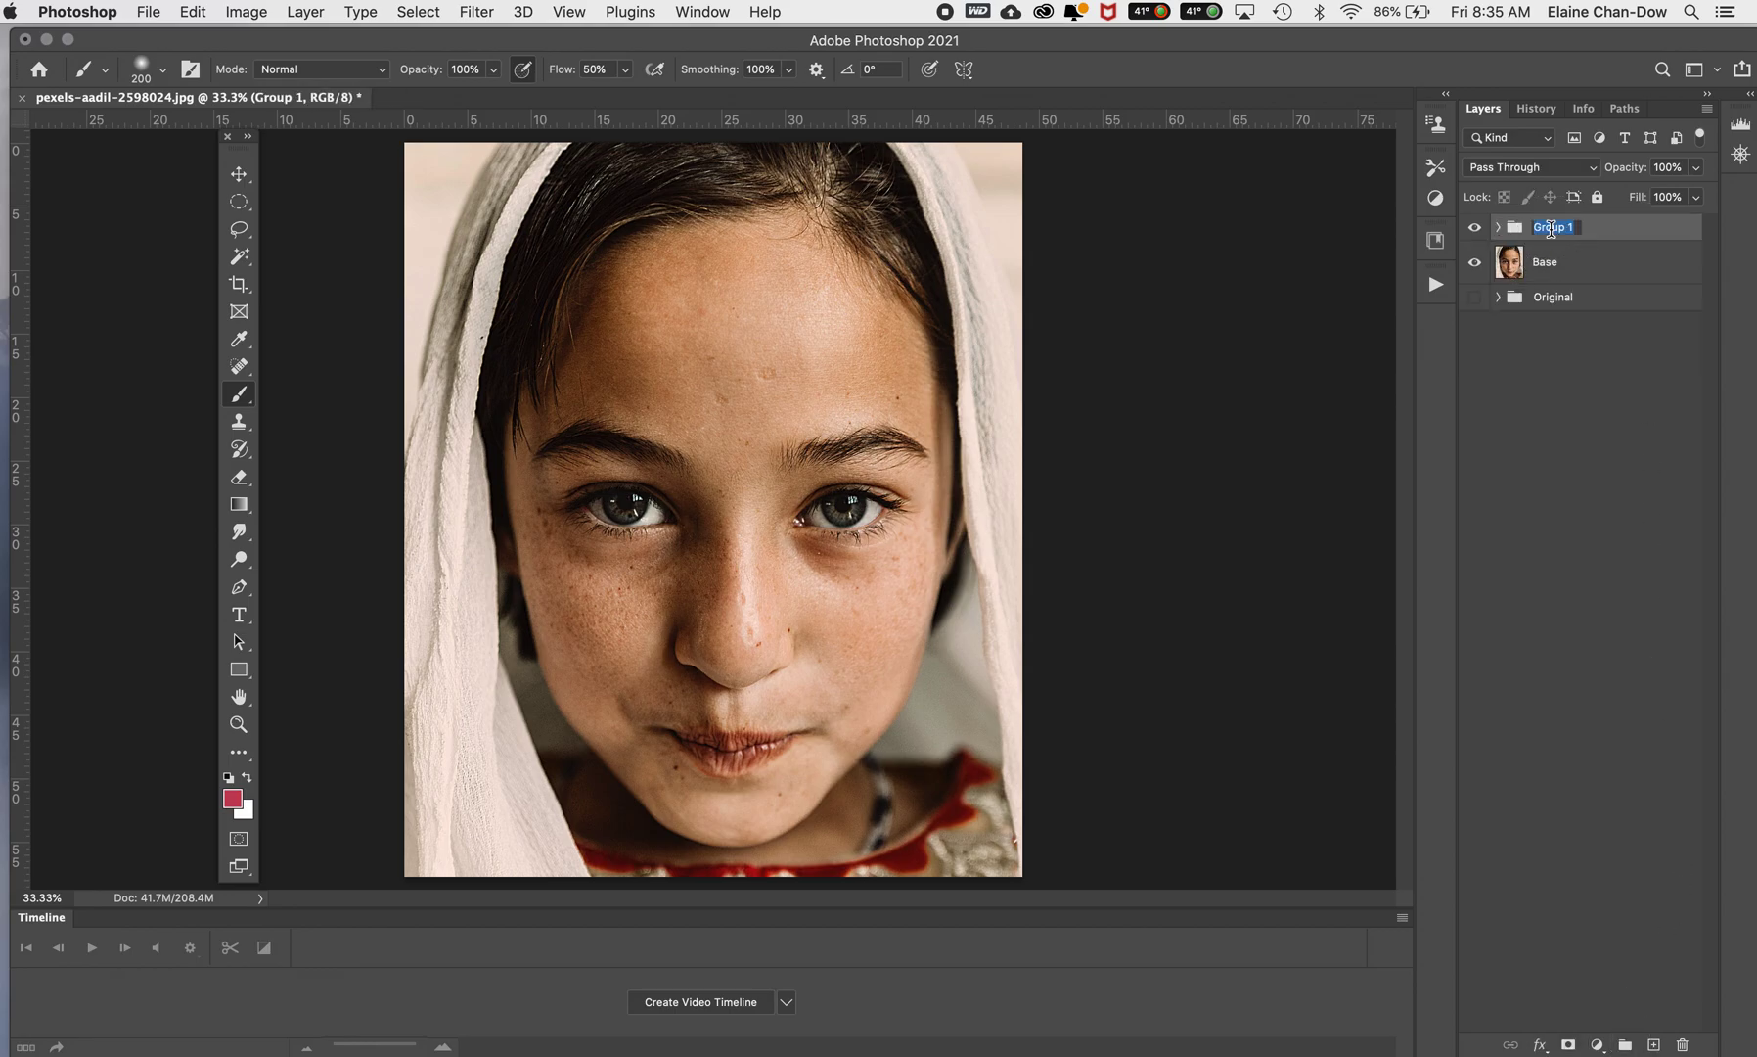
text(Frequency Separation)
key(Return)
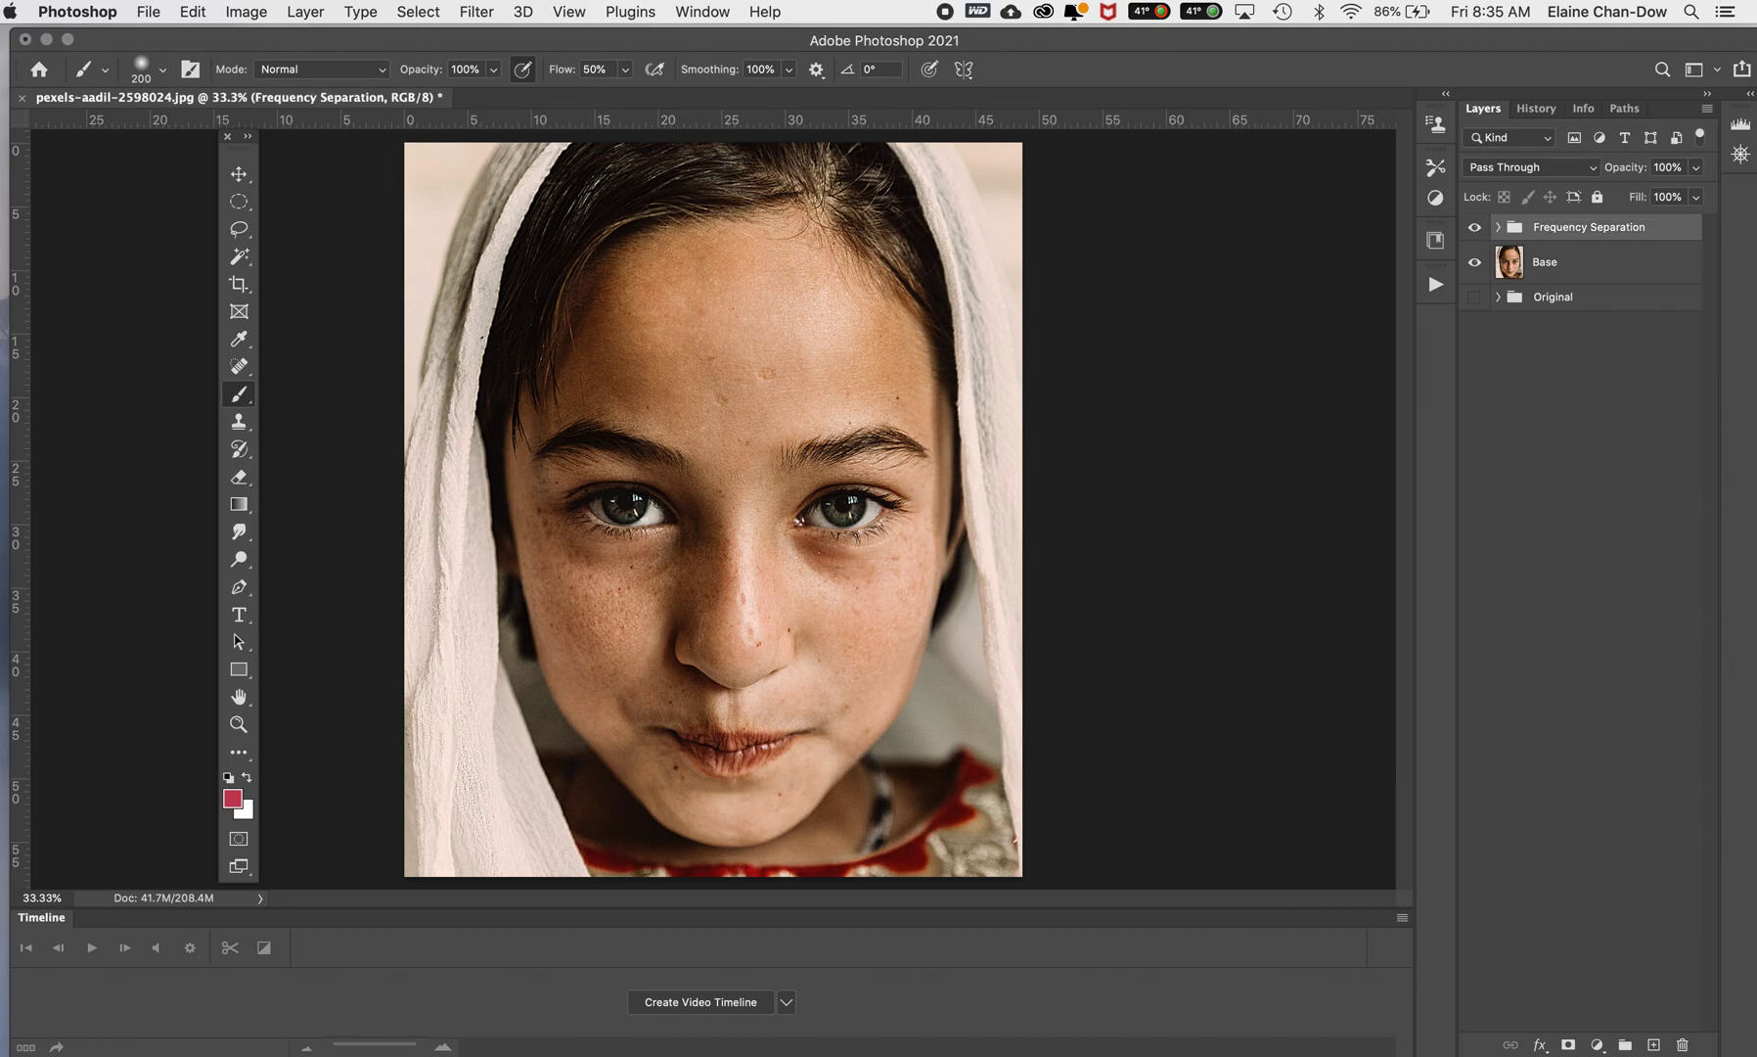
Step: Expand the Frequency Separation group and hide its High - Textures layer
click(1498, 227)
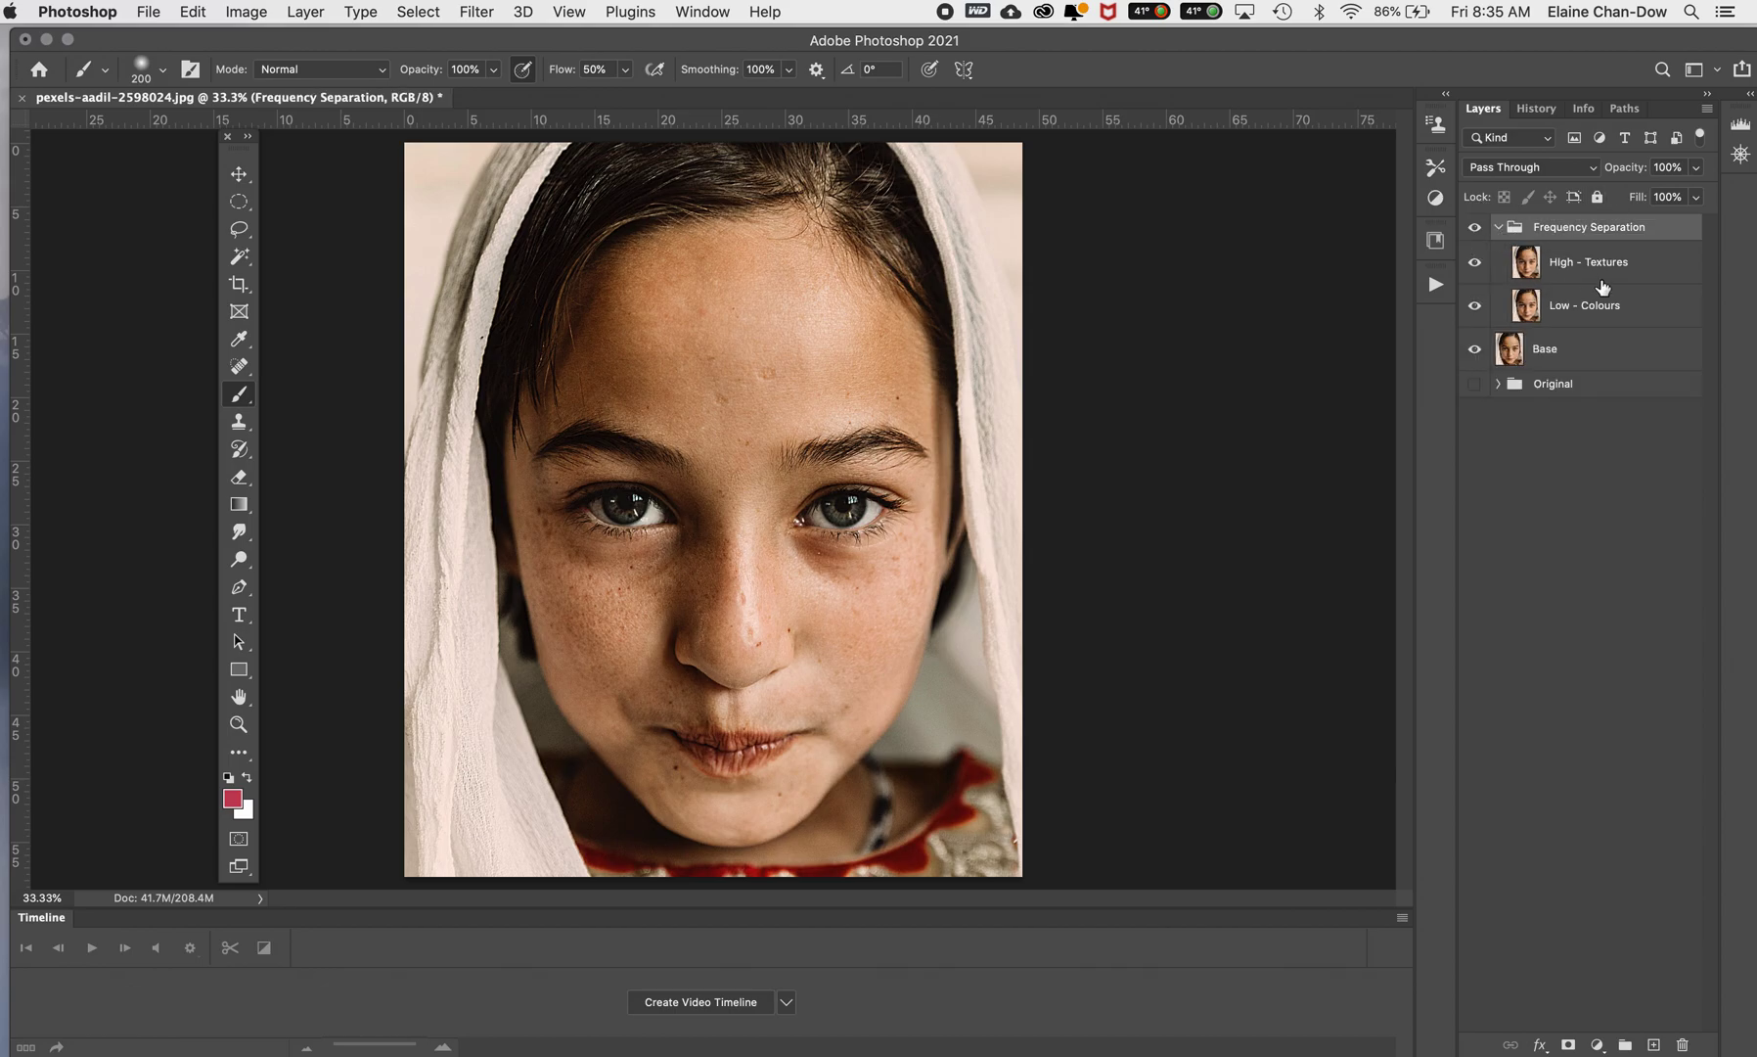
click(1607, 275)
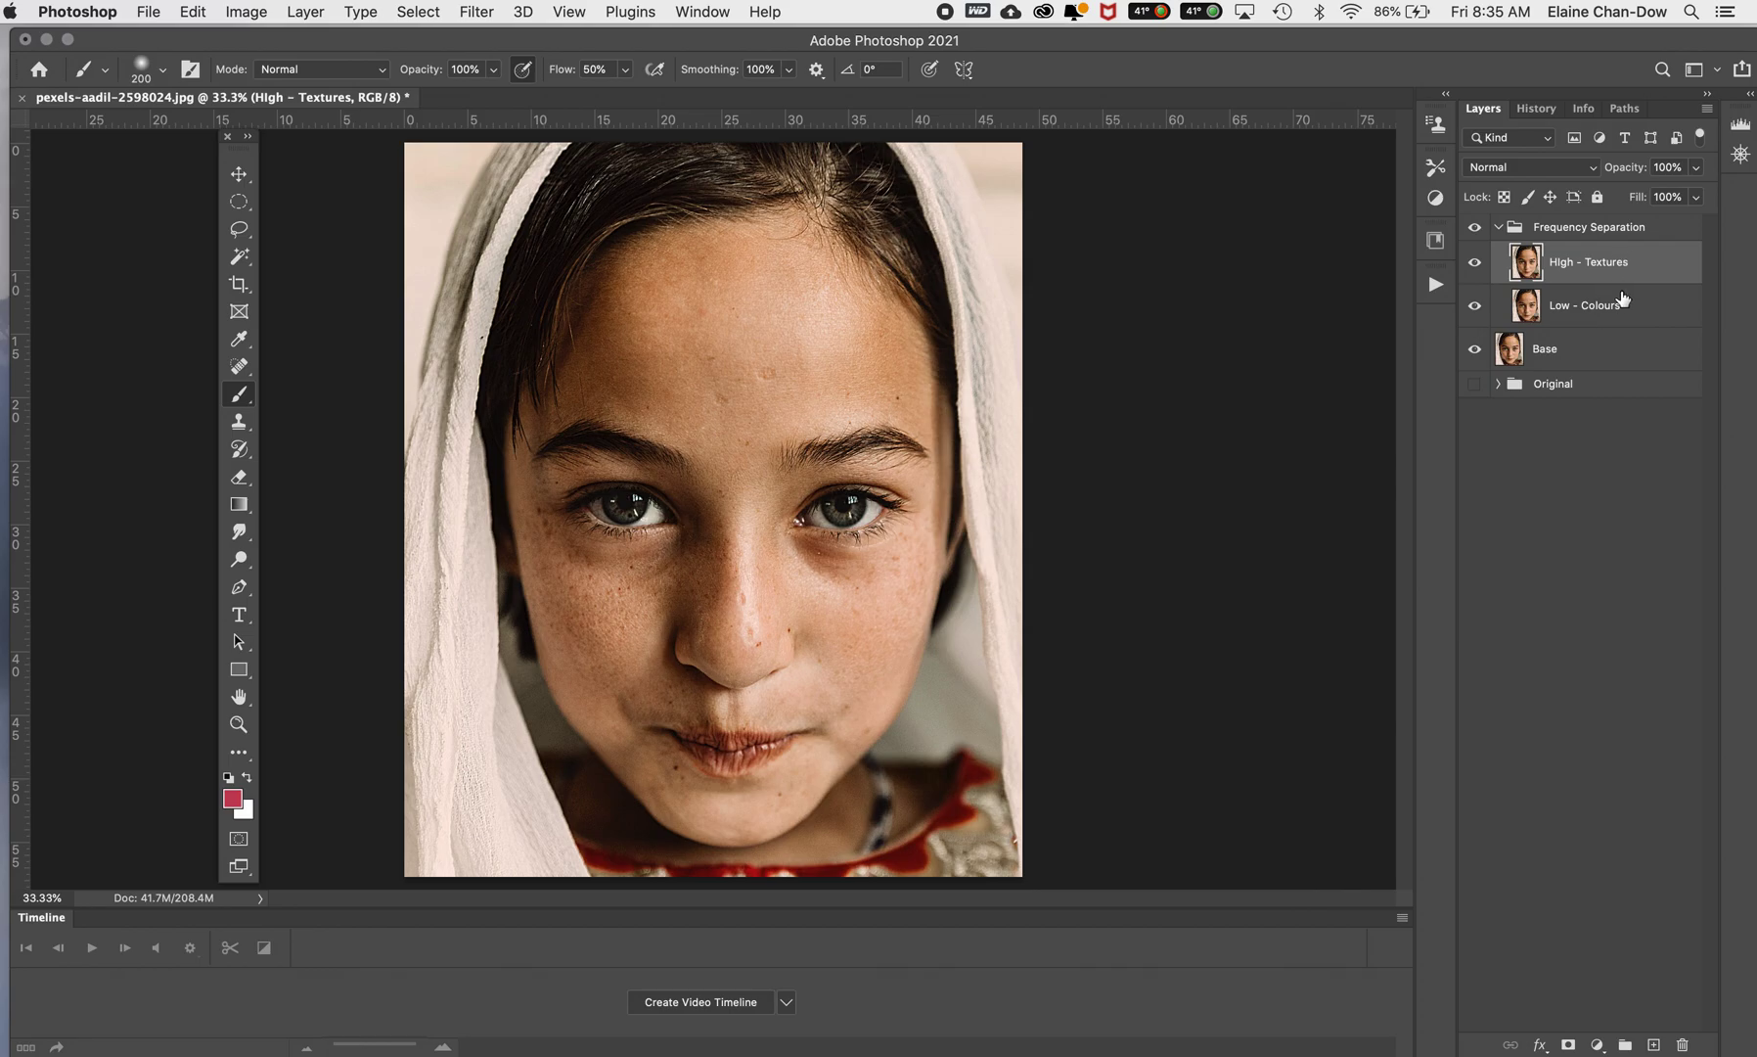
click(1475, 262)
Step: Apply a Gaussian Blur to the Low - Colours layer, adjusting the radius until the fine skin texture is smoothed out
click(1615, 310)
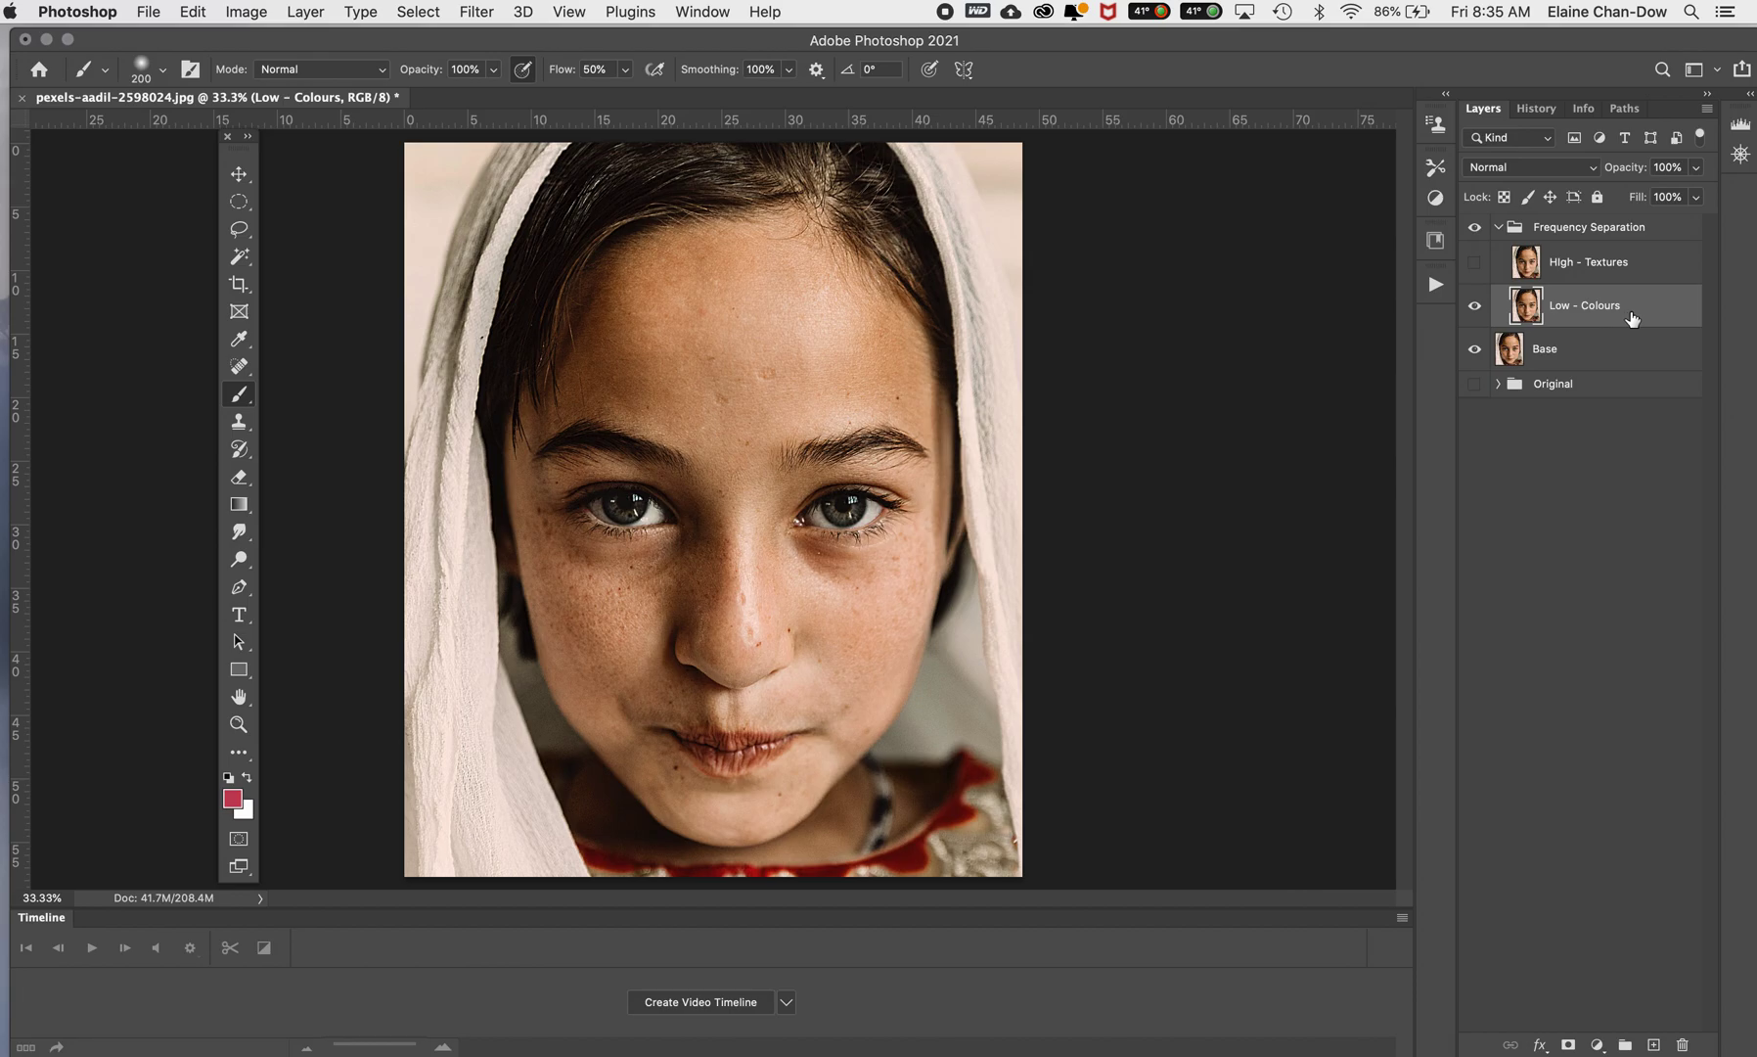
click(493, 16)
mouse_move(590, 294)
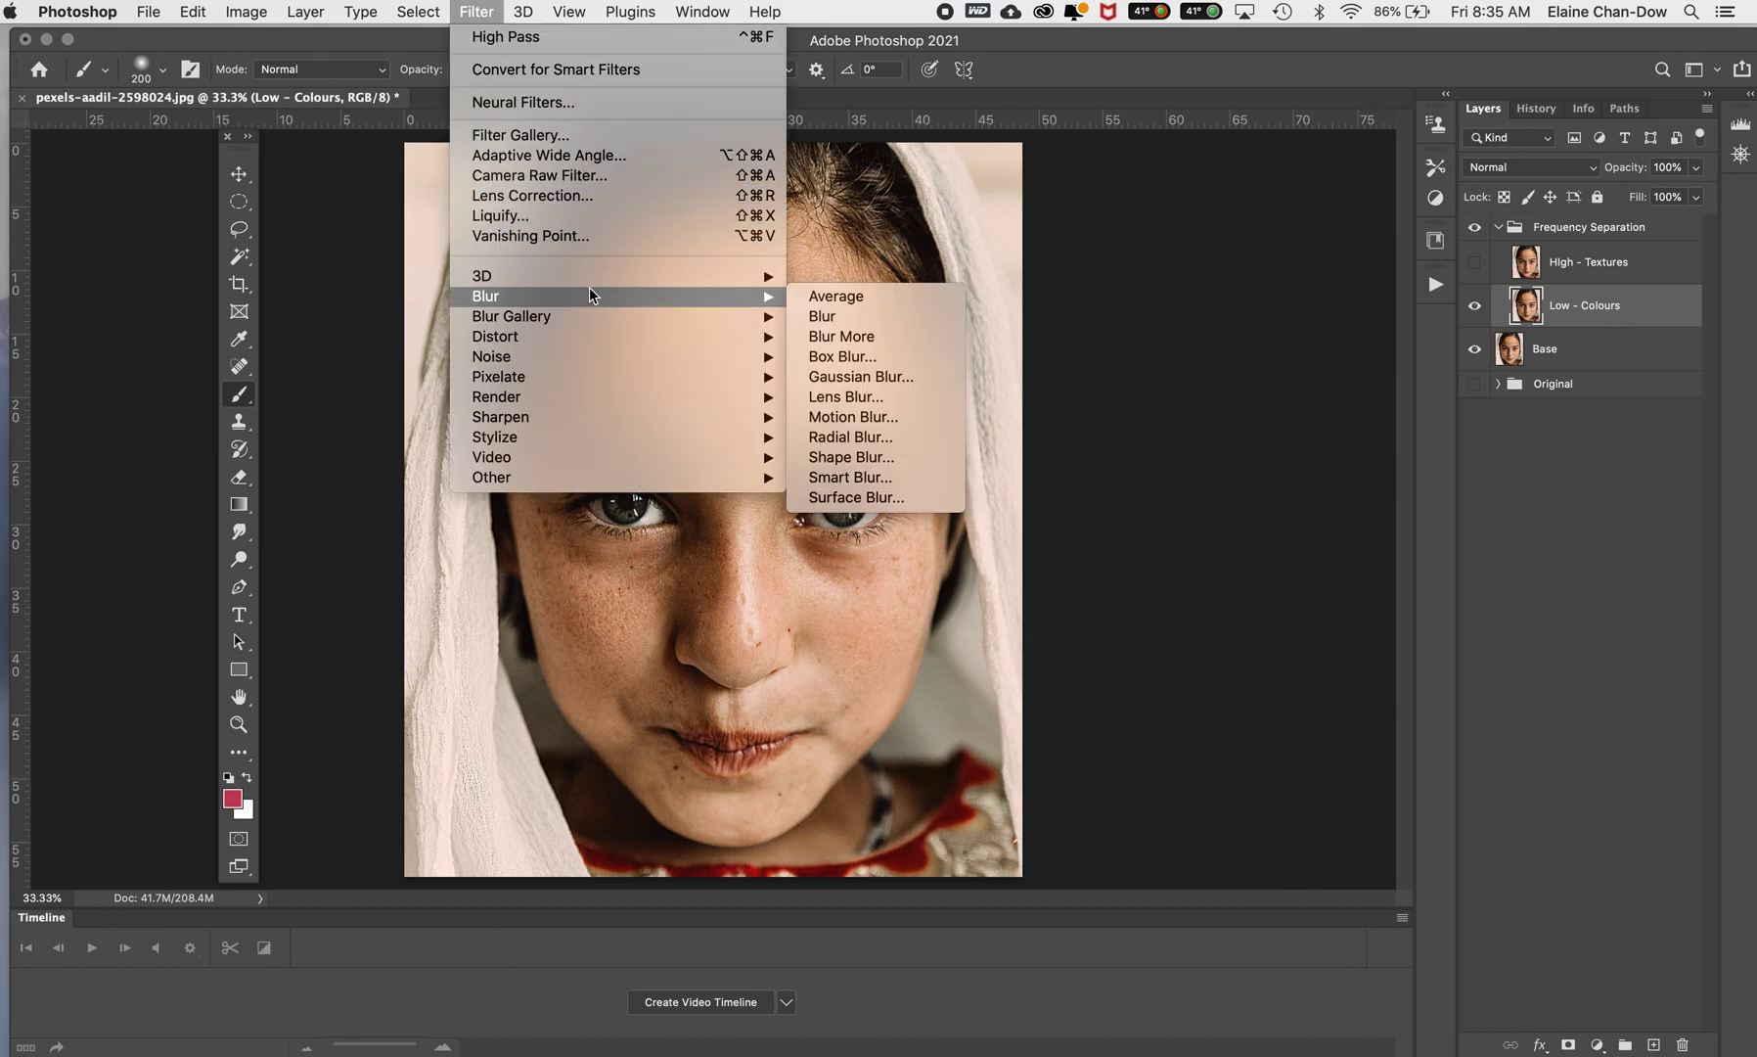
click(861, 377)
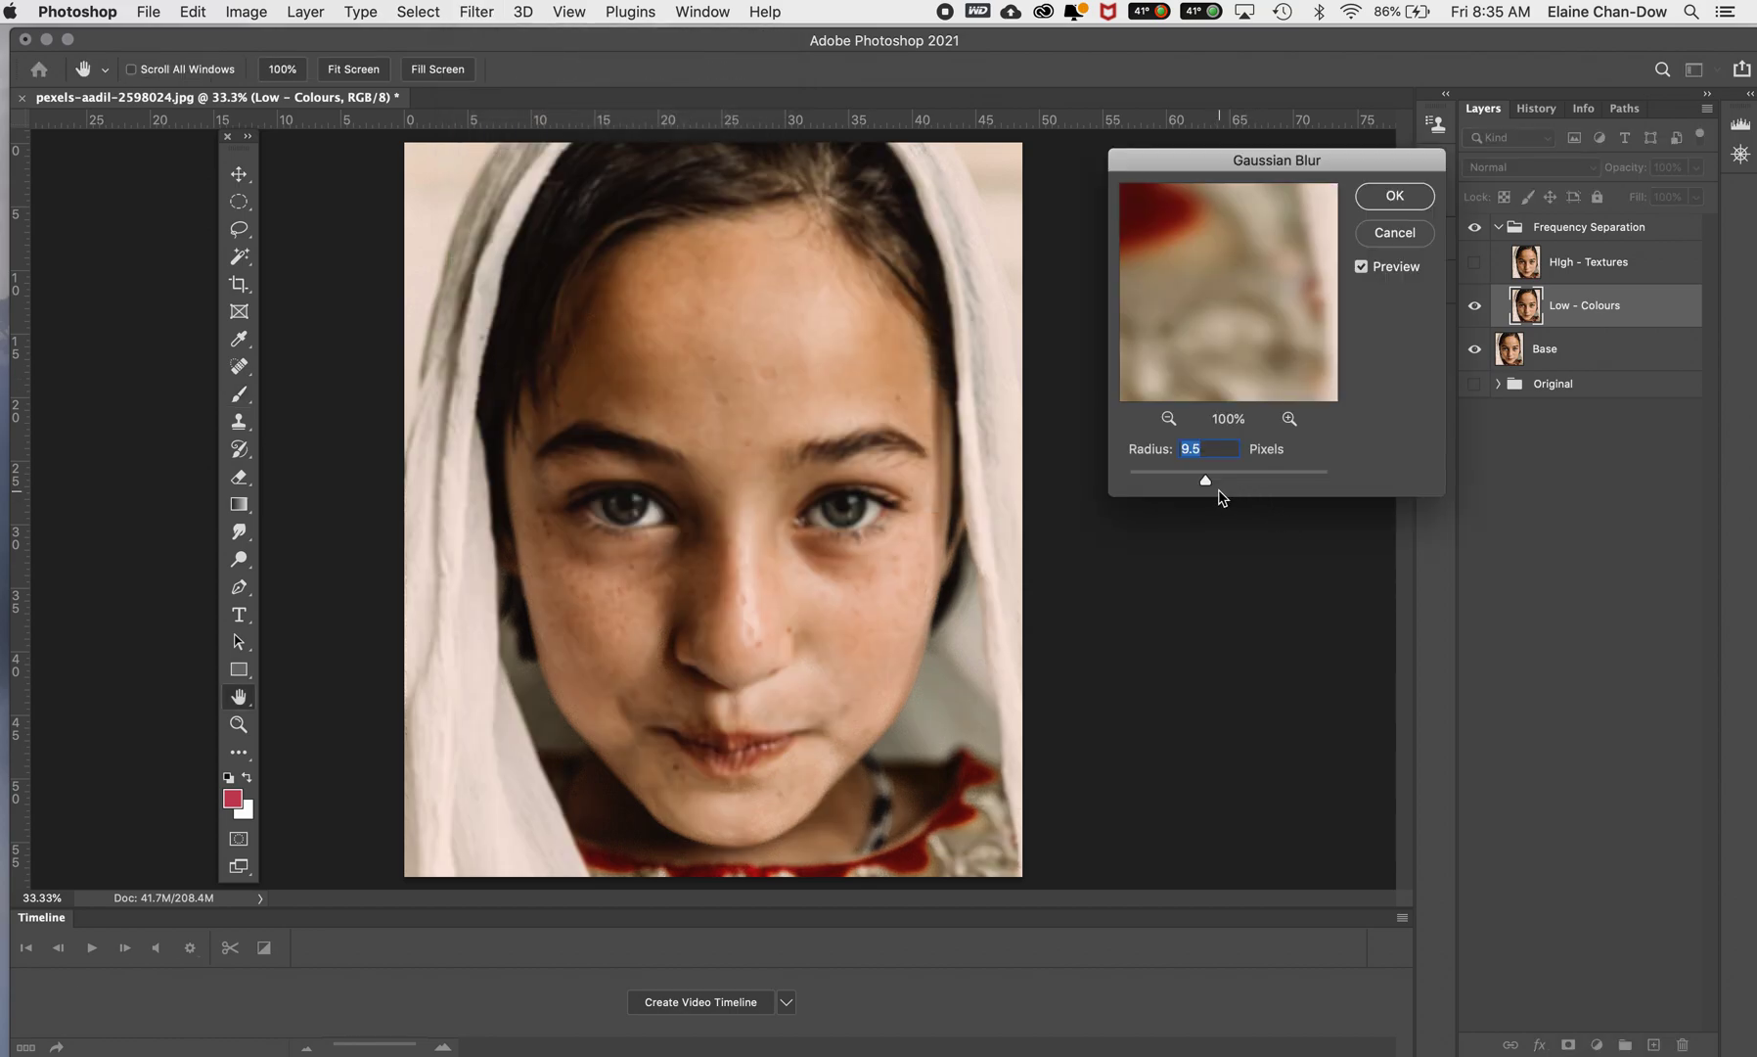
drag(1205, 481, 1170, 483)
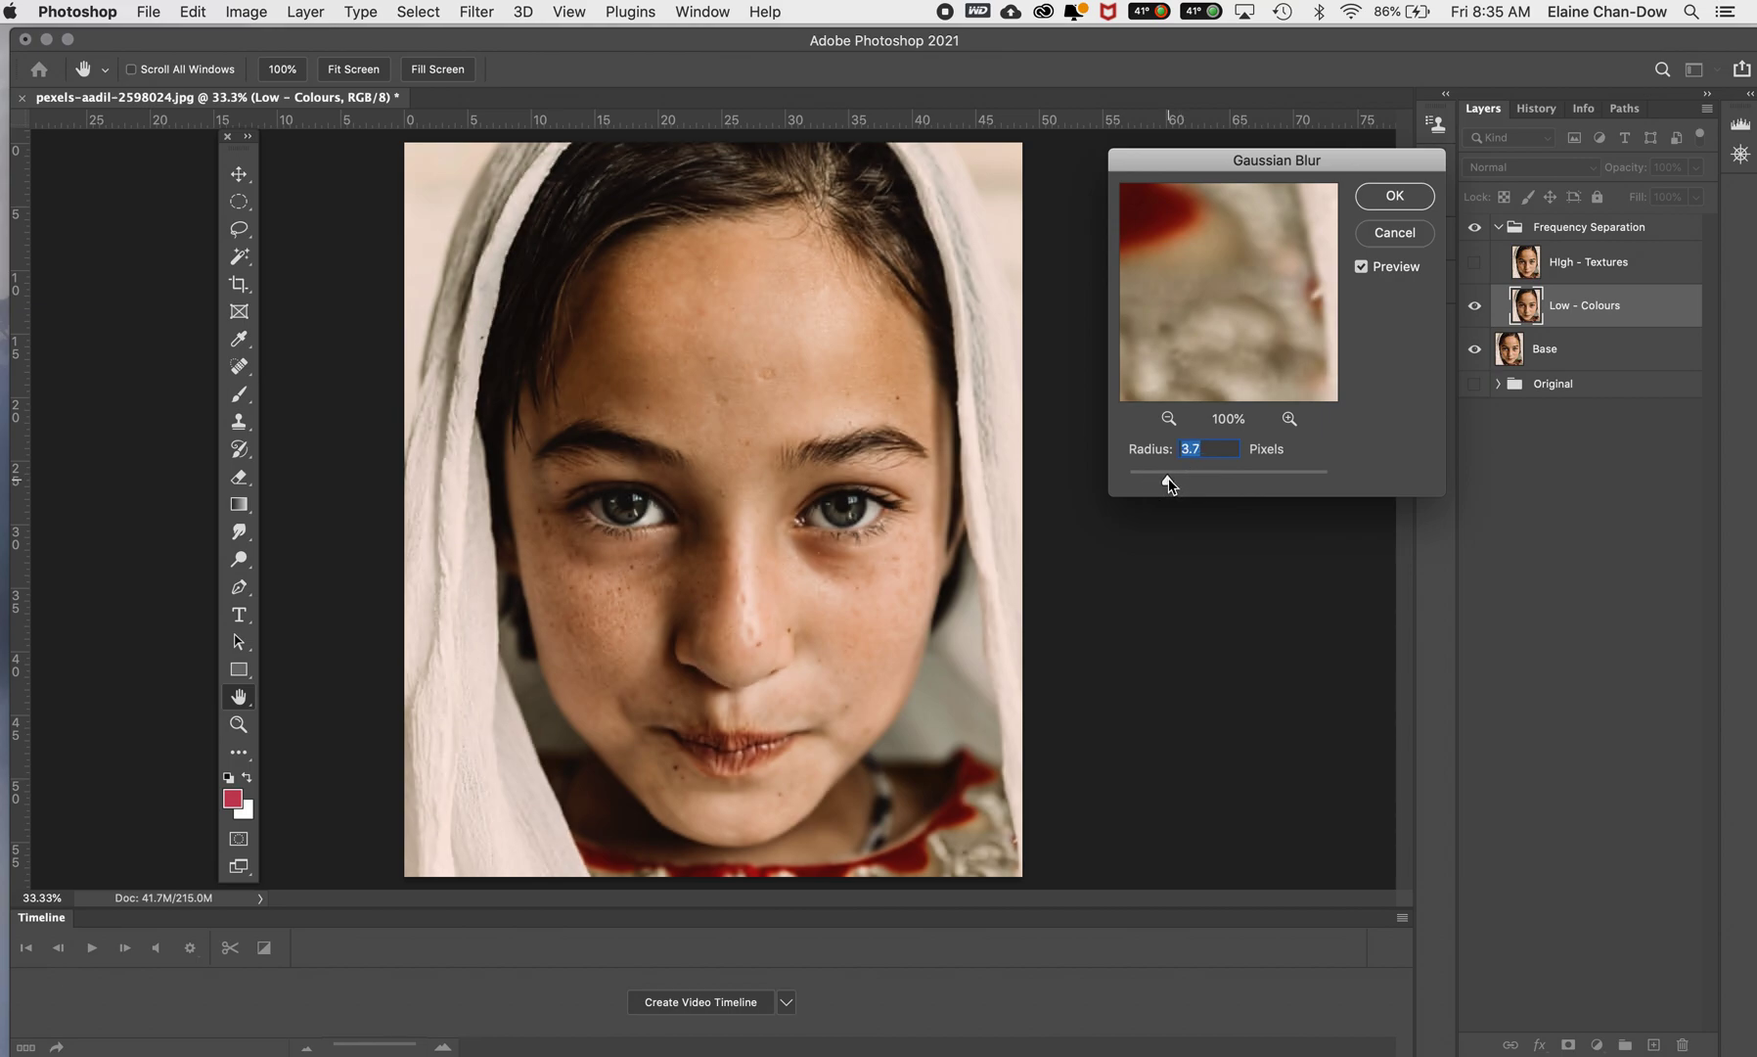
drag(1170, 484, 1169, 484)
drag(1168, 483, 1187, 482)
drag(1188, 482, 1200, 480)
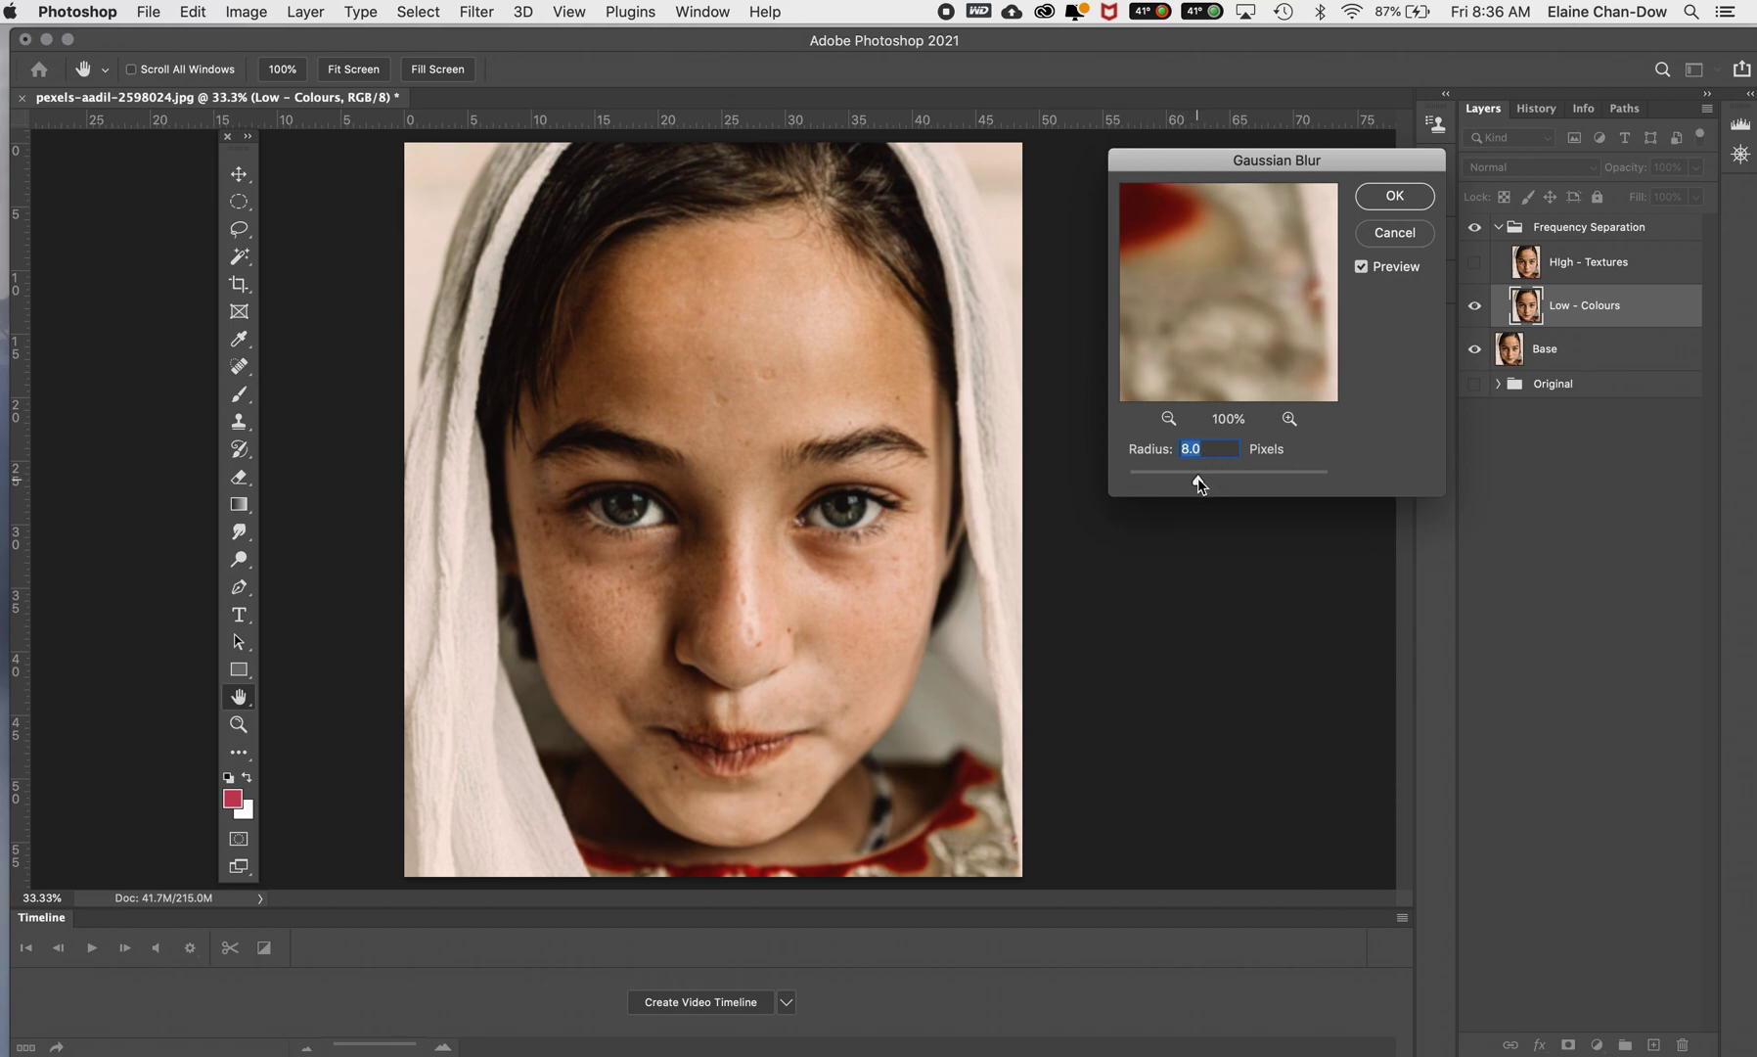
drag(1200, 484, 1207, 483)
click(1394, 197)
key(b)
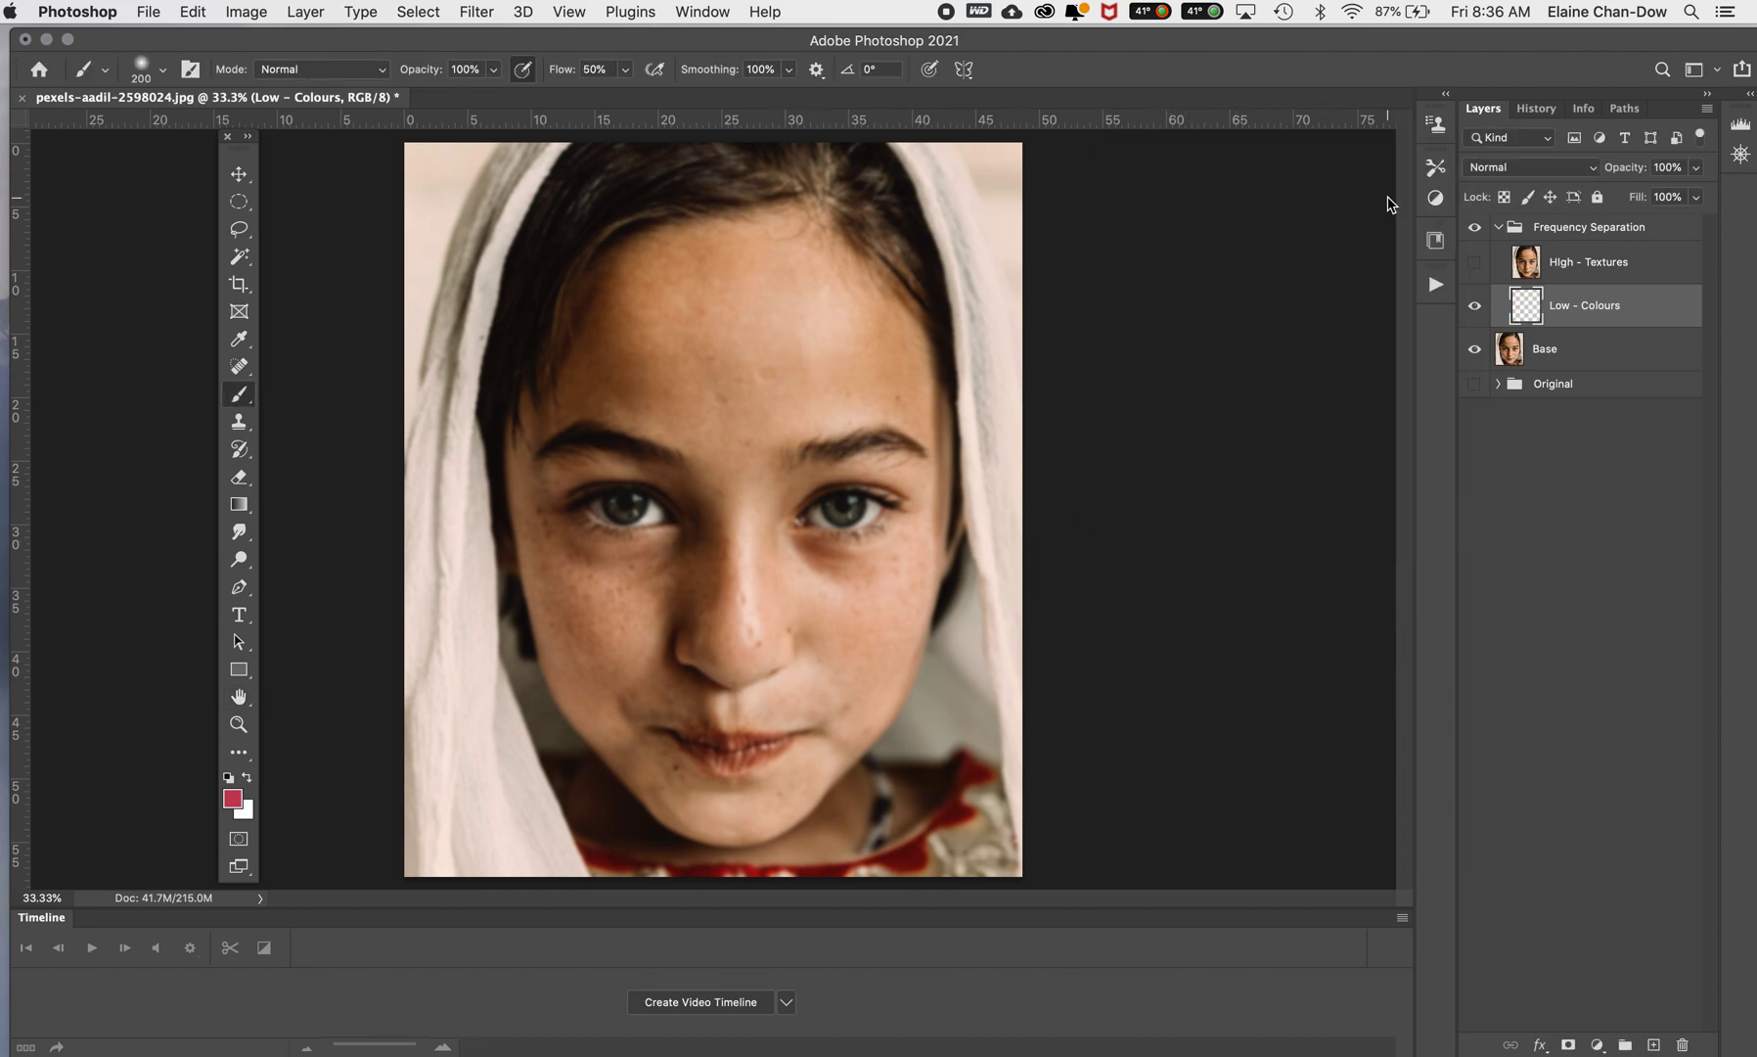
Step: Make the High - Textures layer visible and select it, checking the visibility of Low - Colours
click(1473, 264)
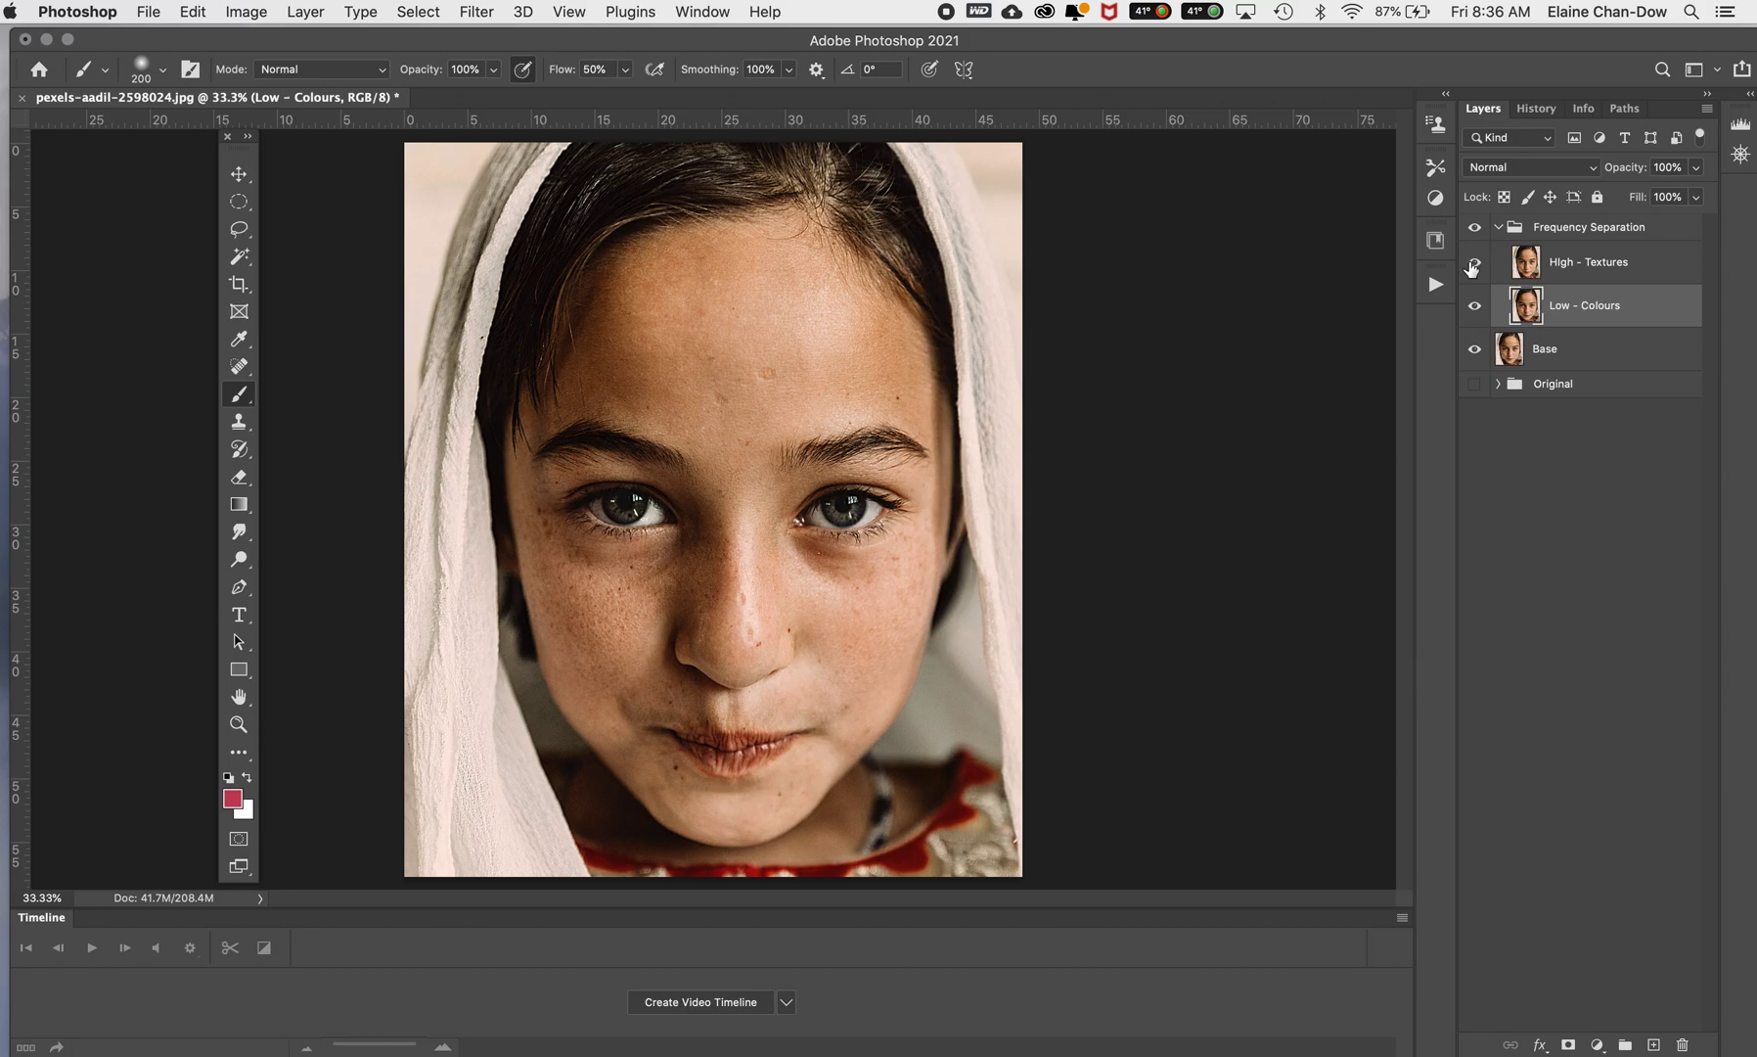
click(1603, 264)
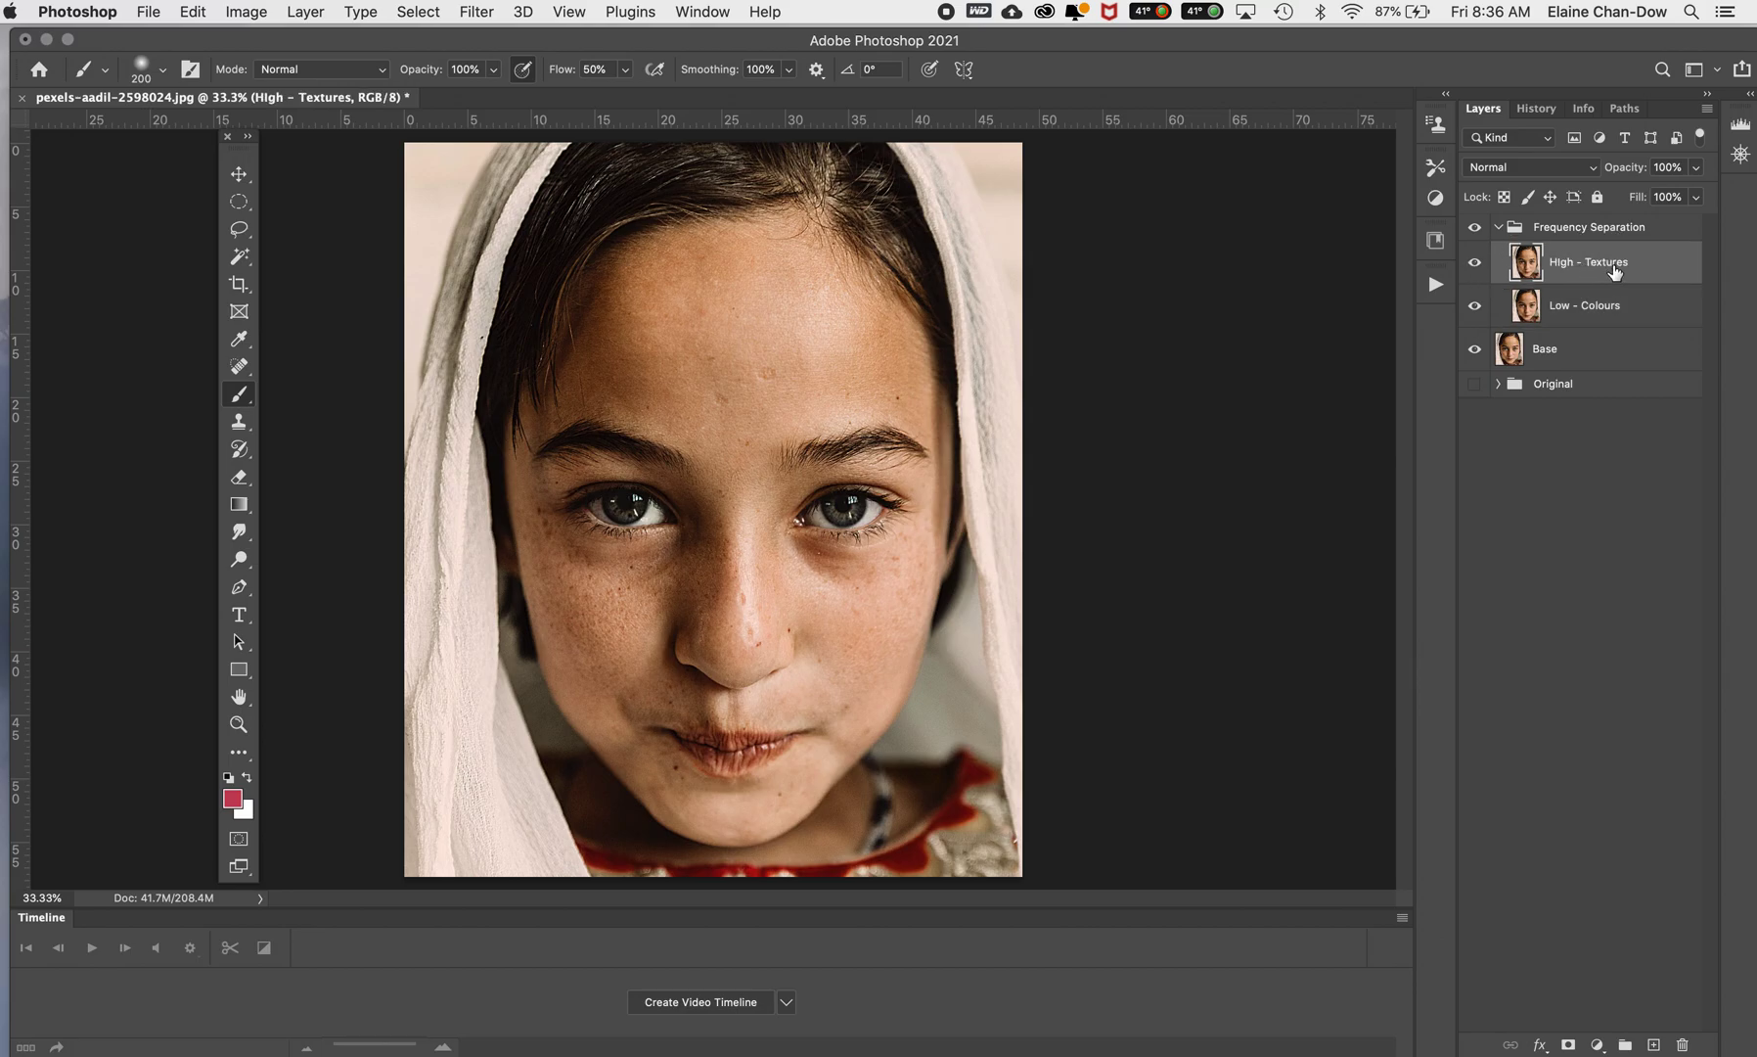
click(1475, 307)
click(1474, 305)
Step: Set up Apply Image on High - Textures with Low - Colours as the source layer and a scale of 2
click(250, 9)
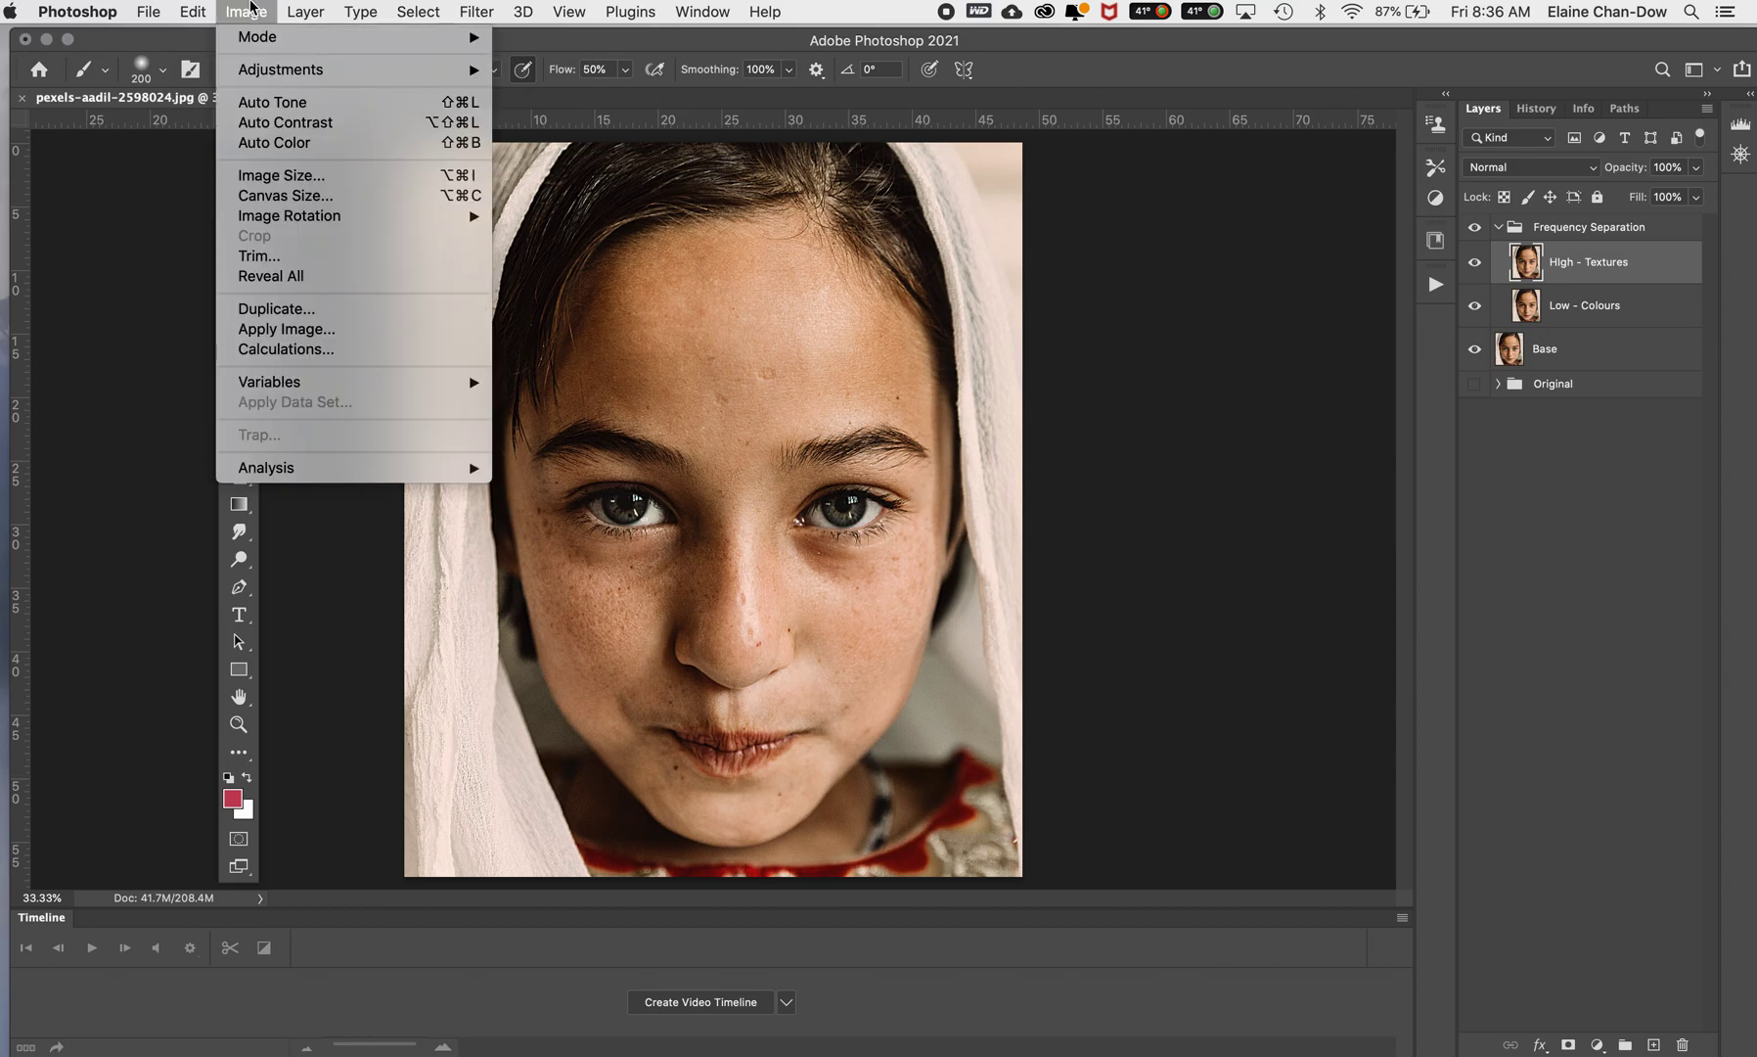
click(304, 330)
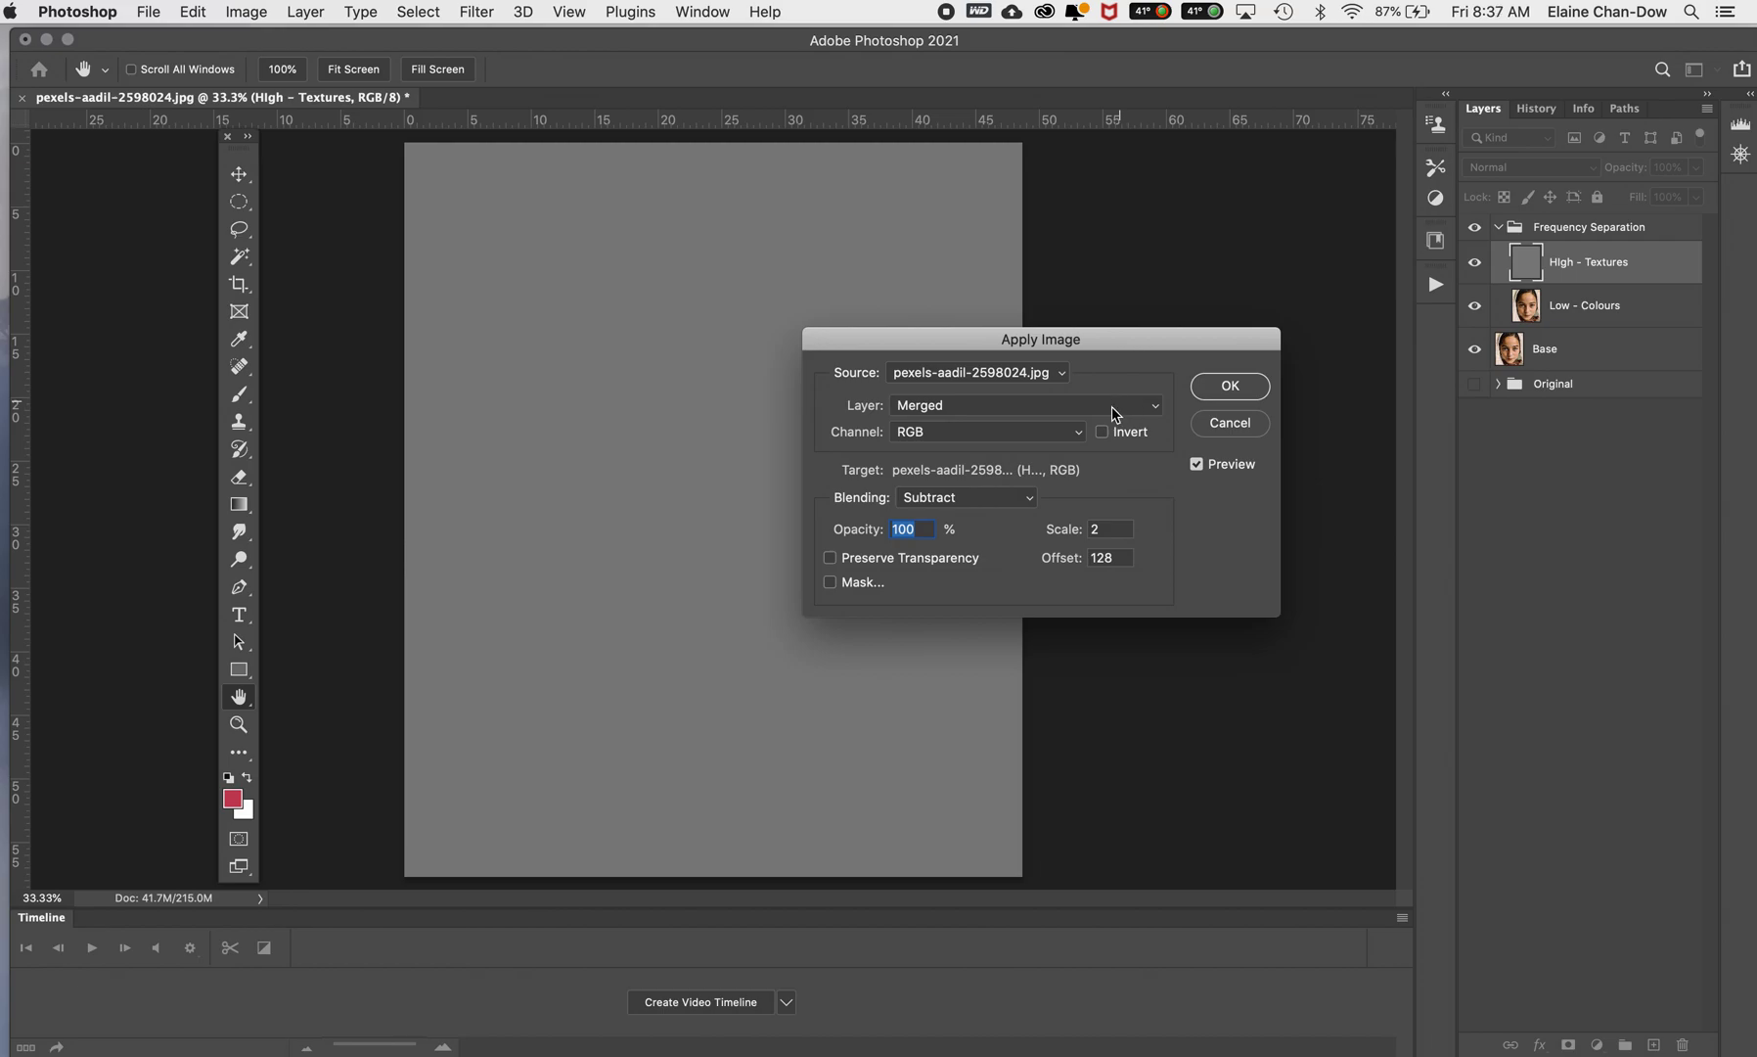
click(1016, 411)
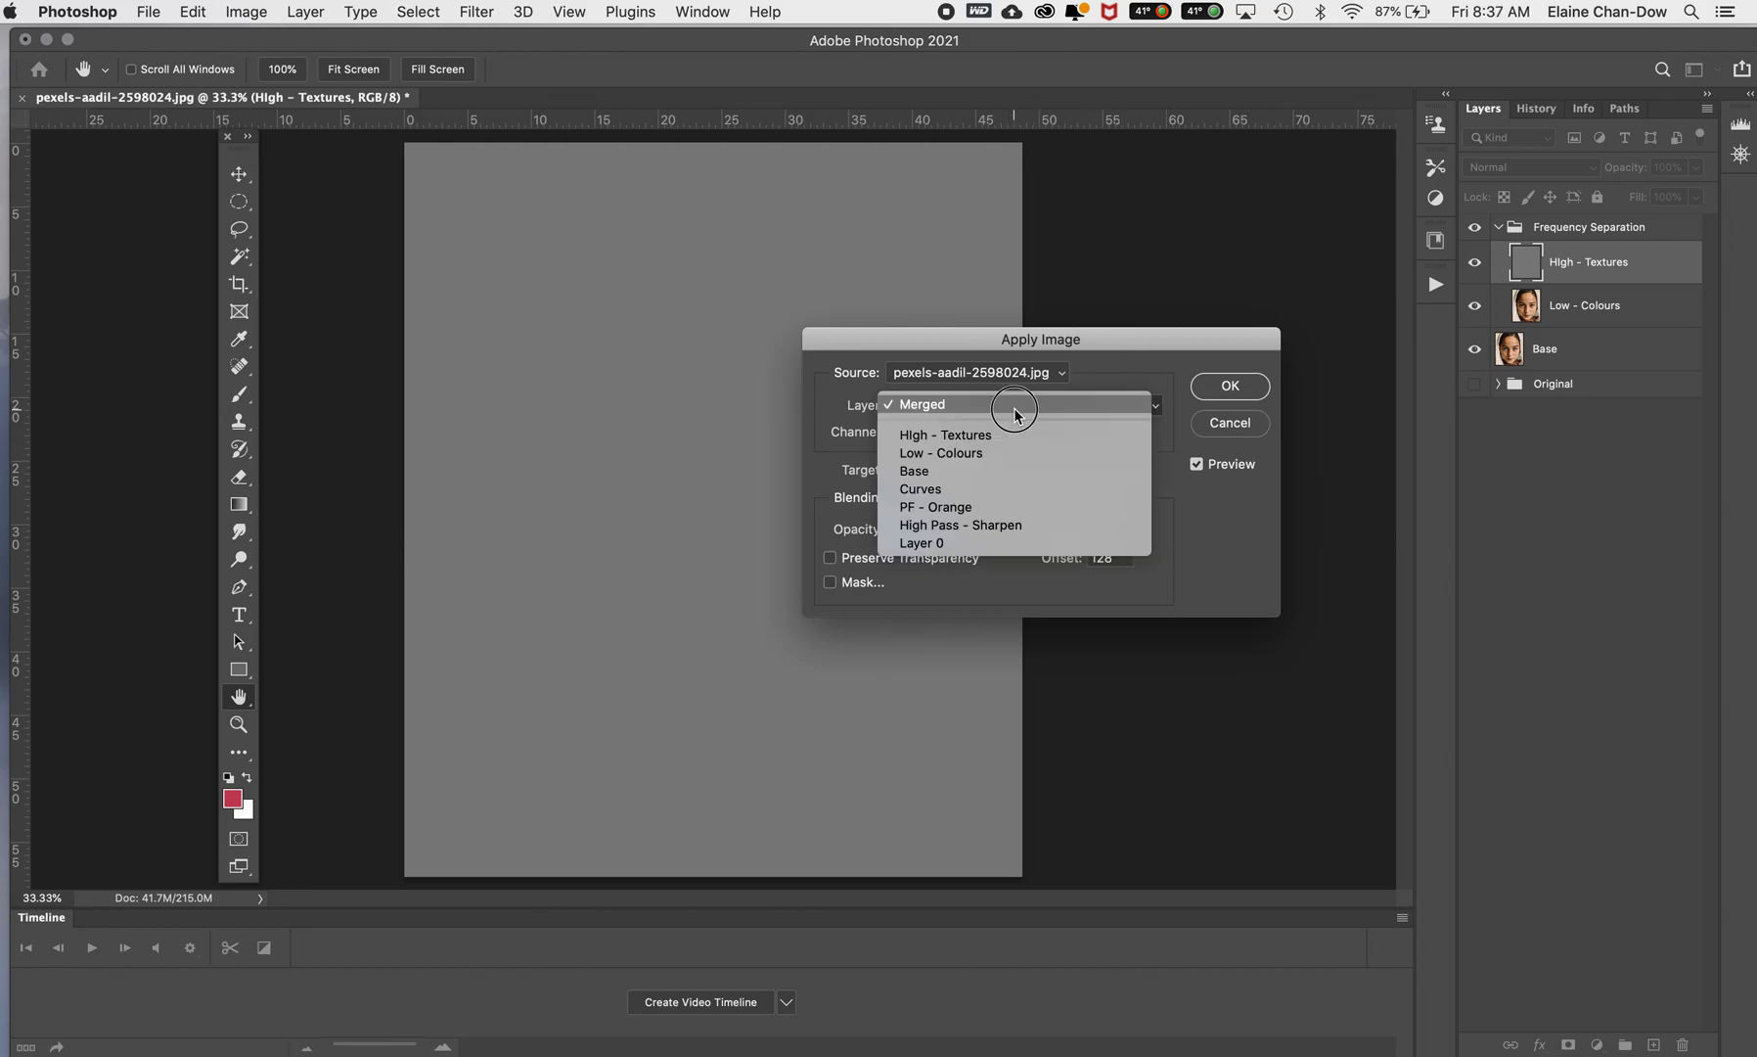
click(1004, 452)
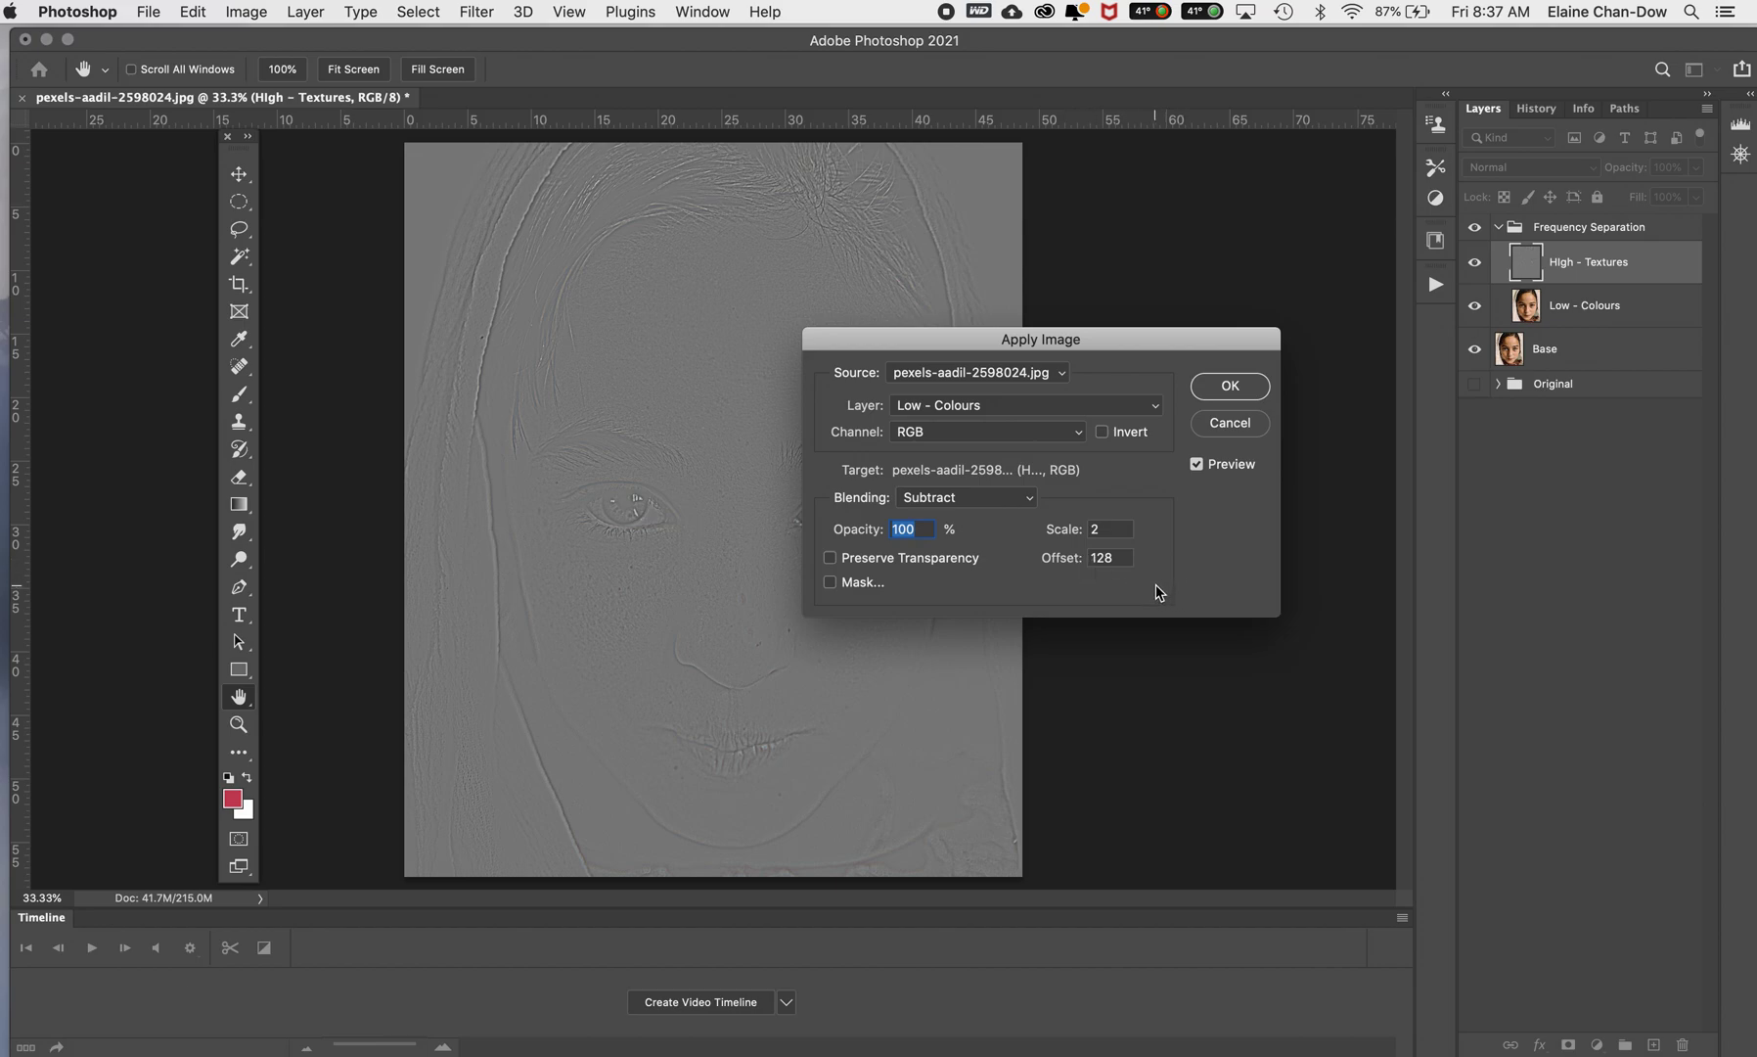
double_click(1096, 530)
text(2)
Step: Try the Apply Image settings with Invert on, Add blending, scale 2 and offset 0
click(1105, 434)
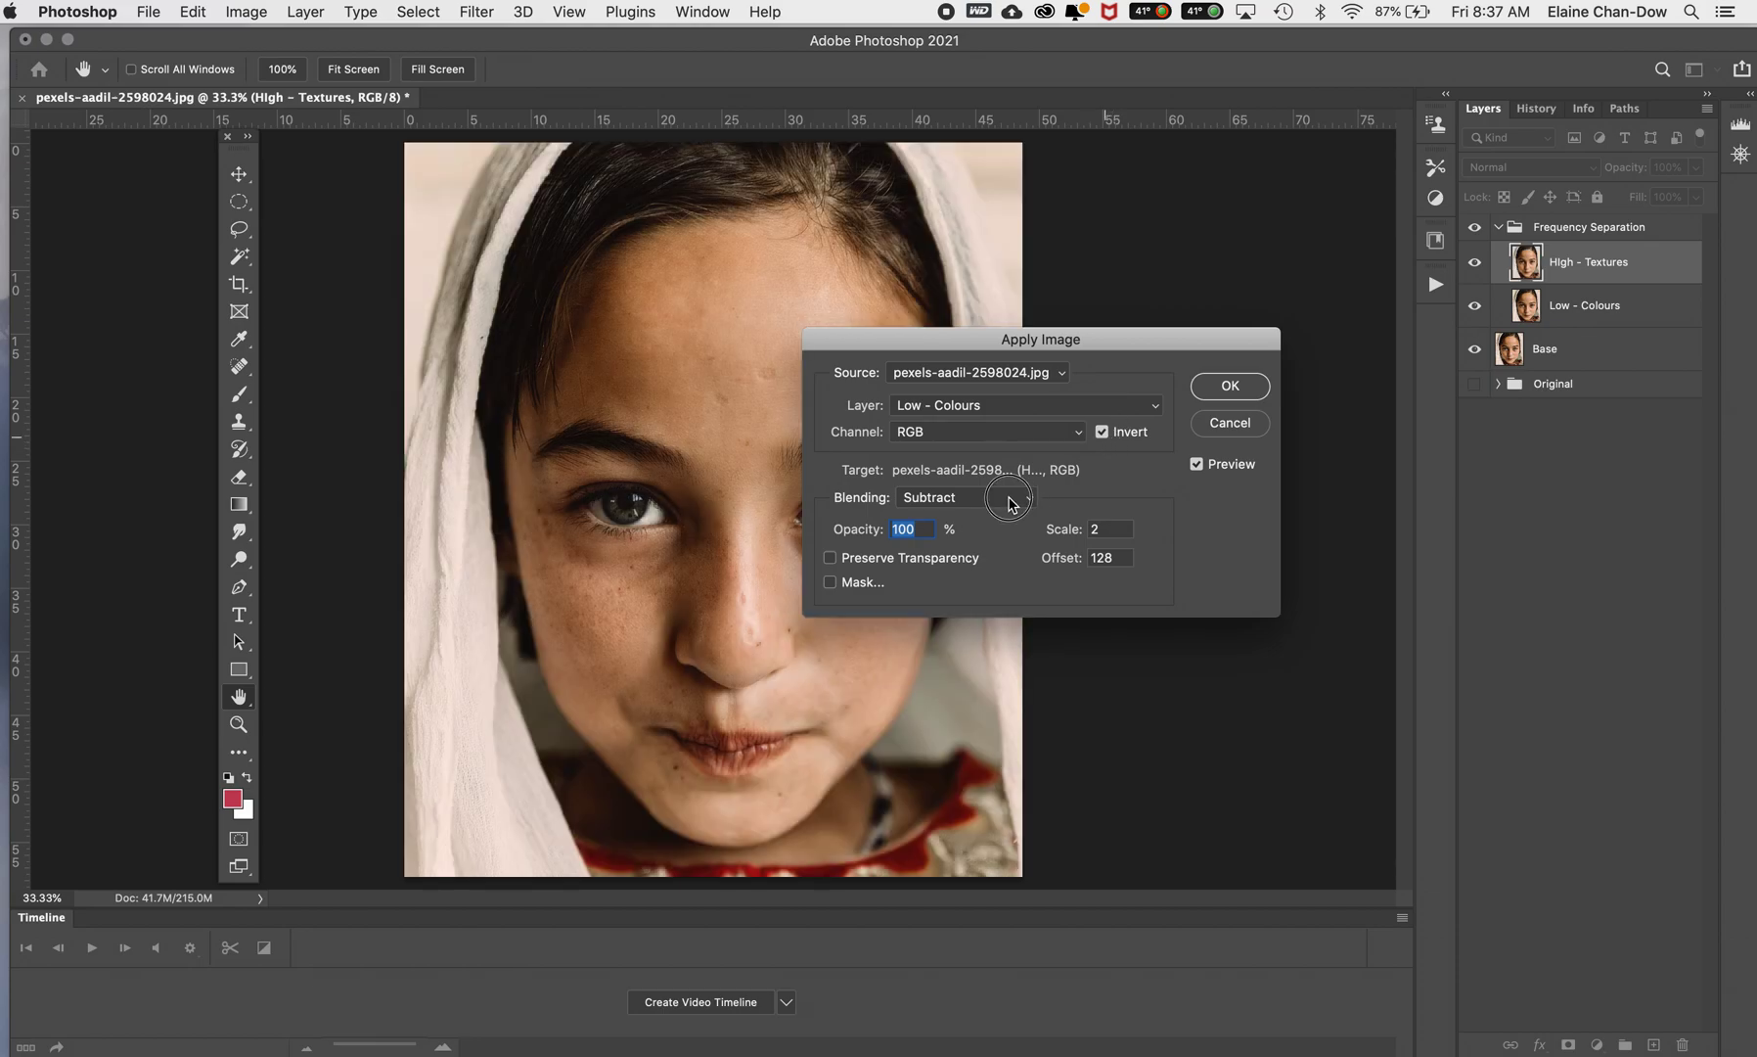
click(1010, 499)
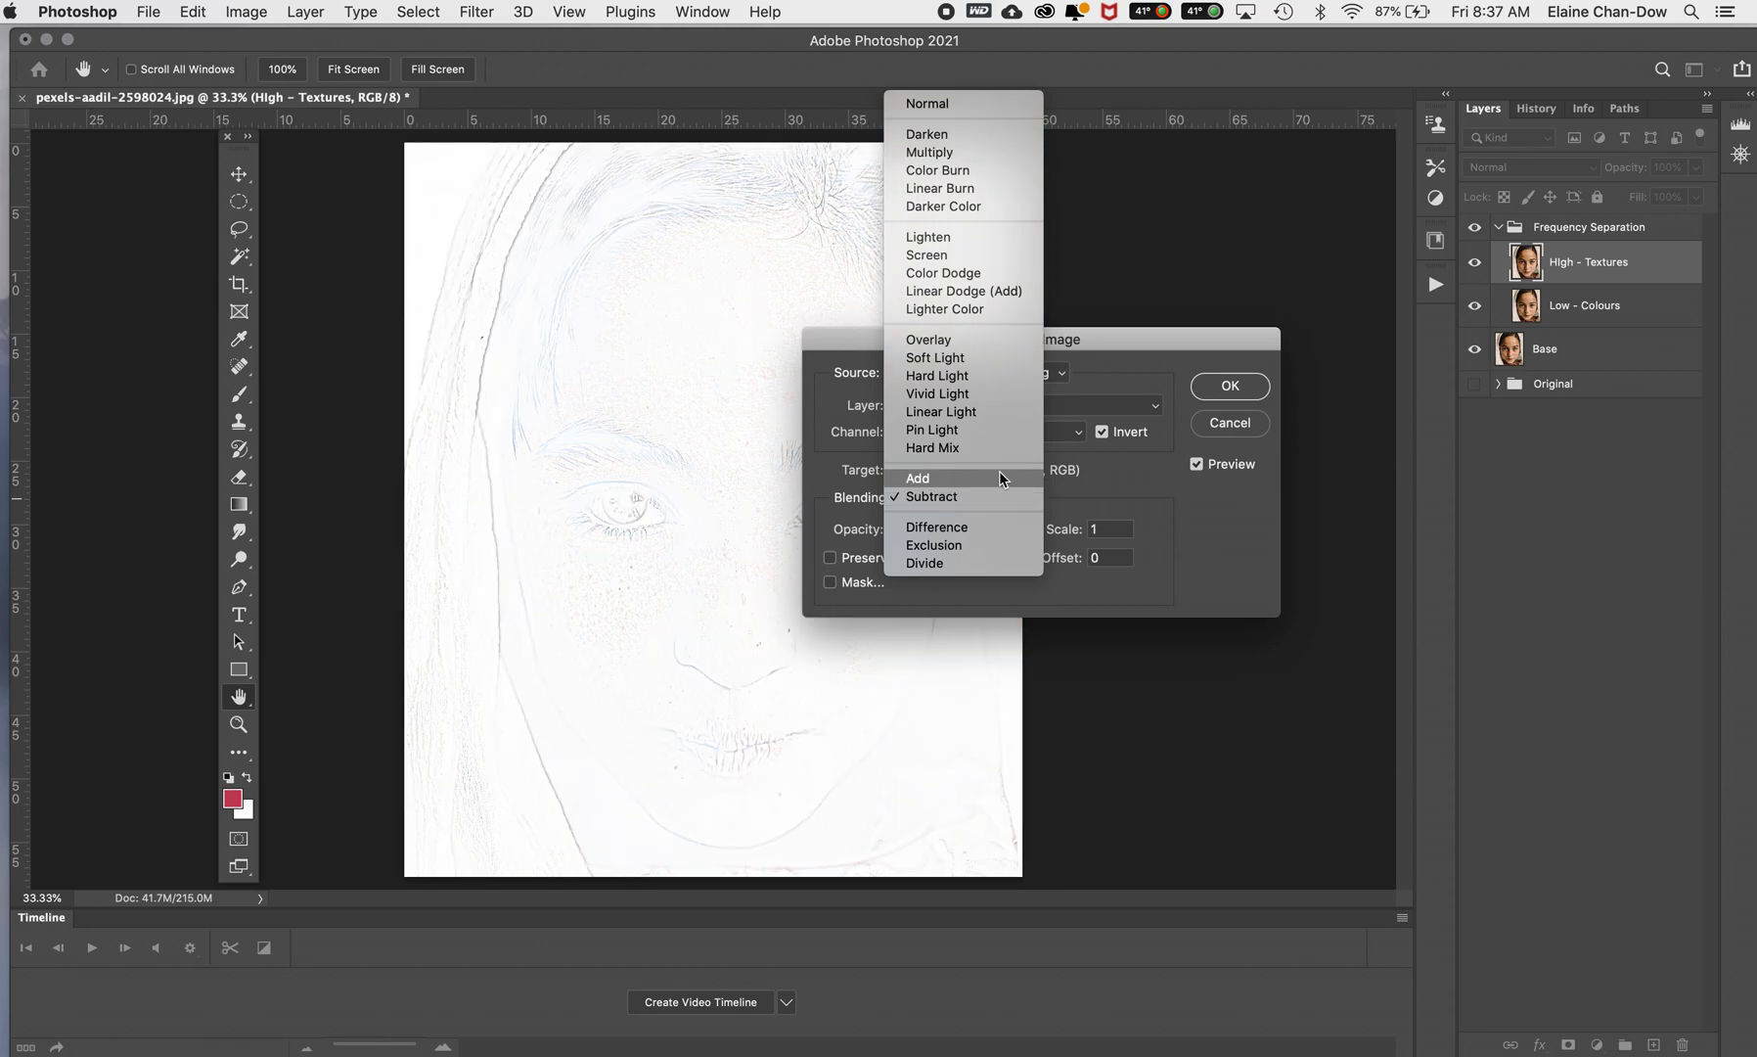
click(1002, 477)
click(1091, 529)
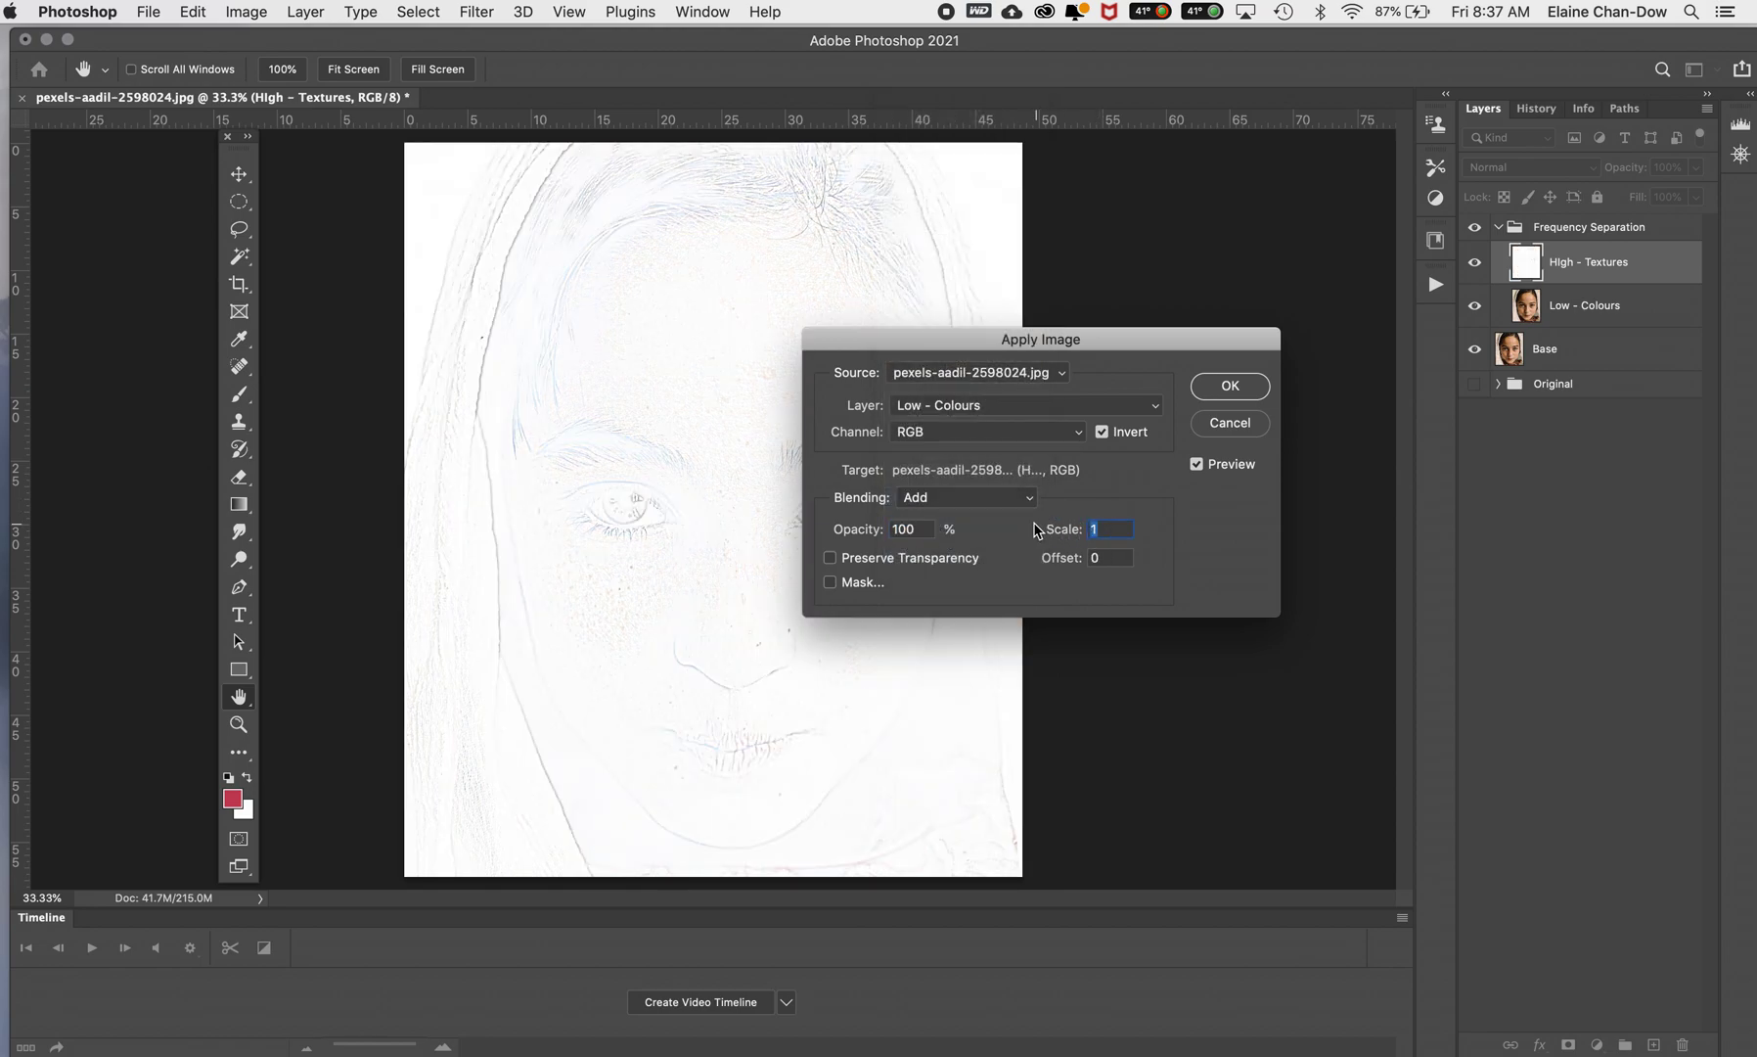
text(2)
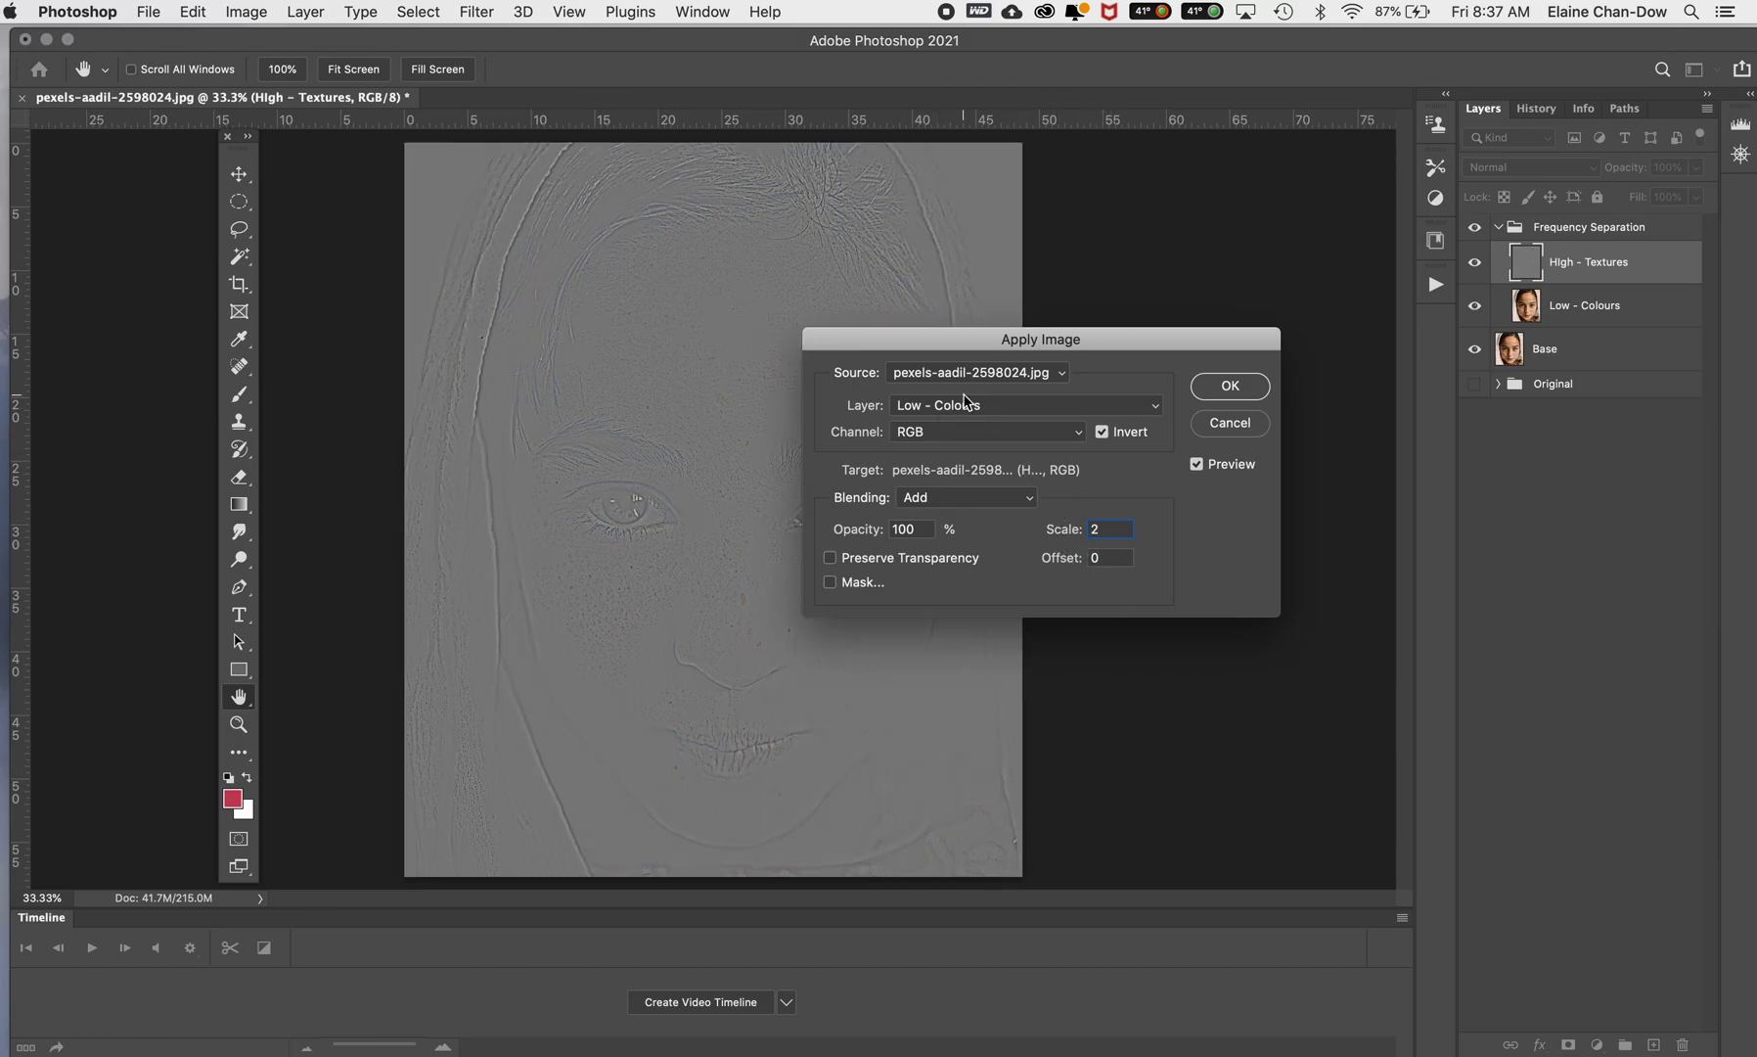
Step: Apply Image to High - Textures with Invert off, Subtract blending, scale 2 and offset 128
click(1103, 431)
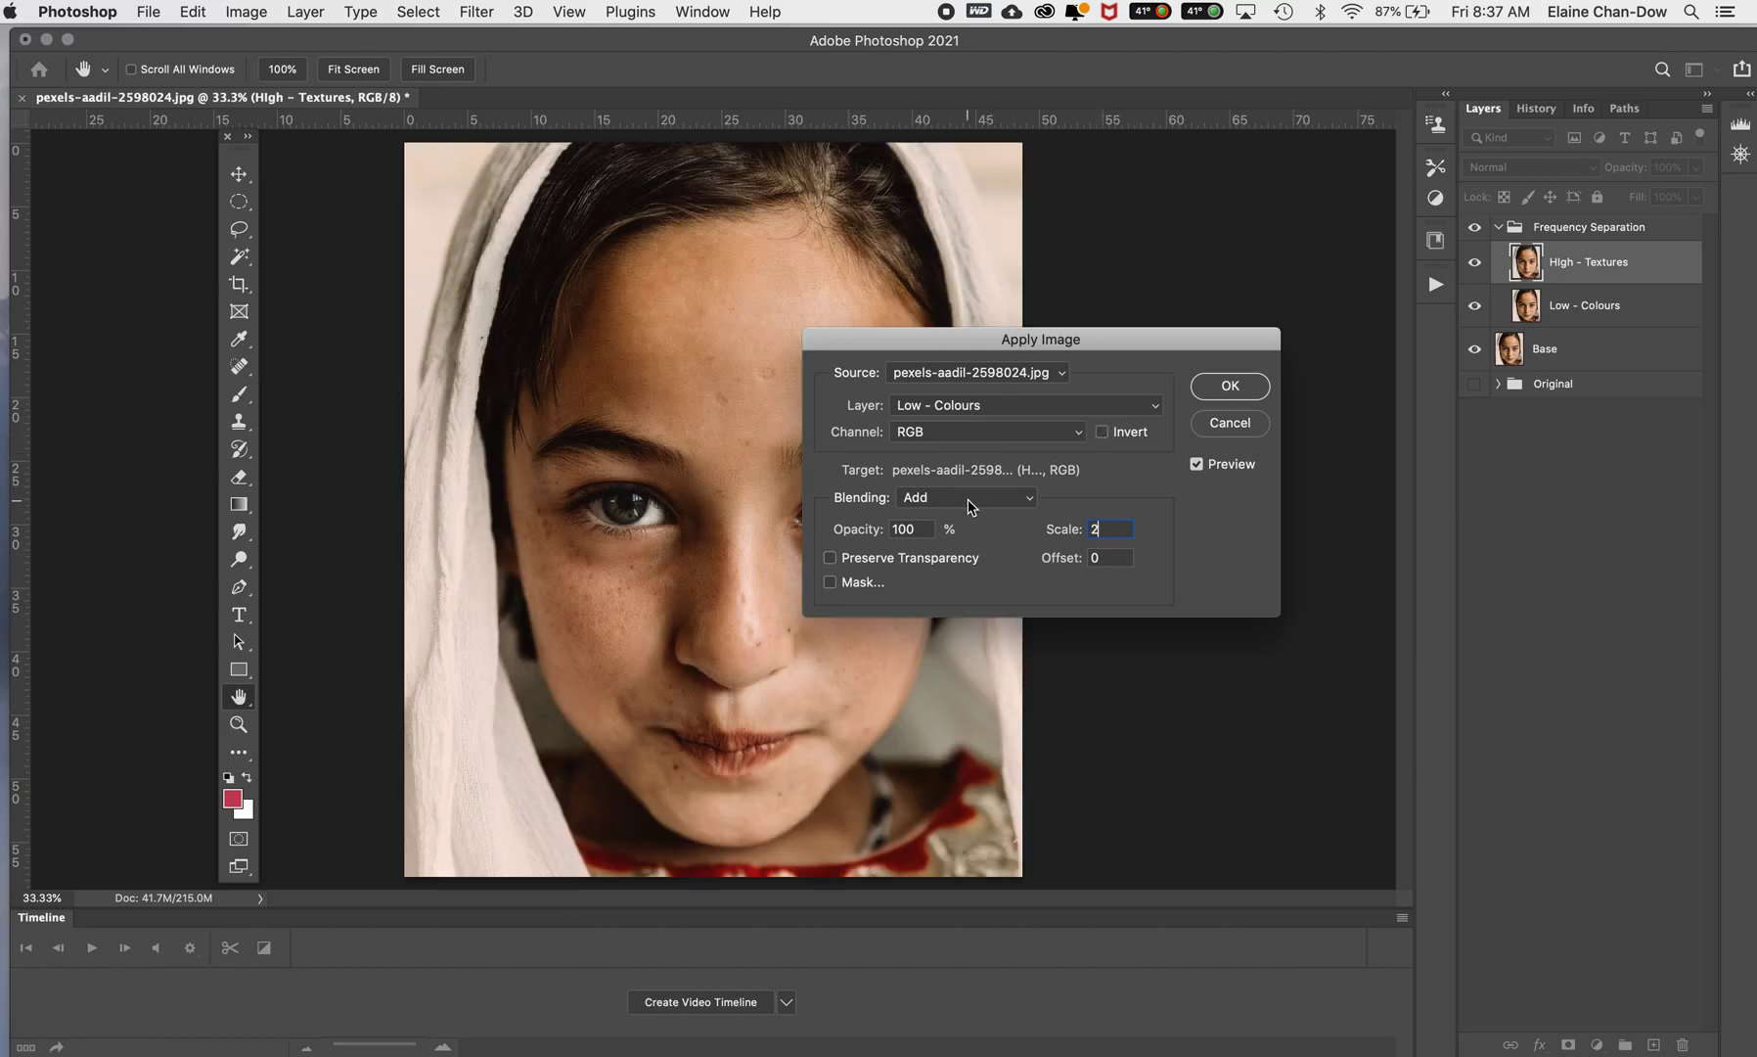
click(969, 497)
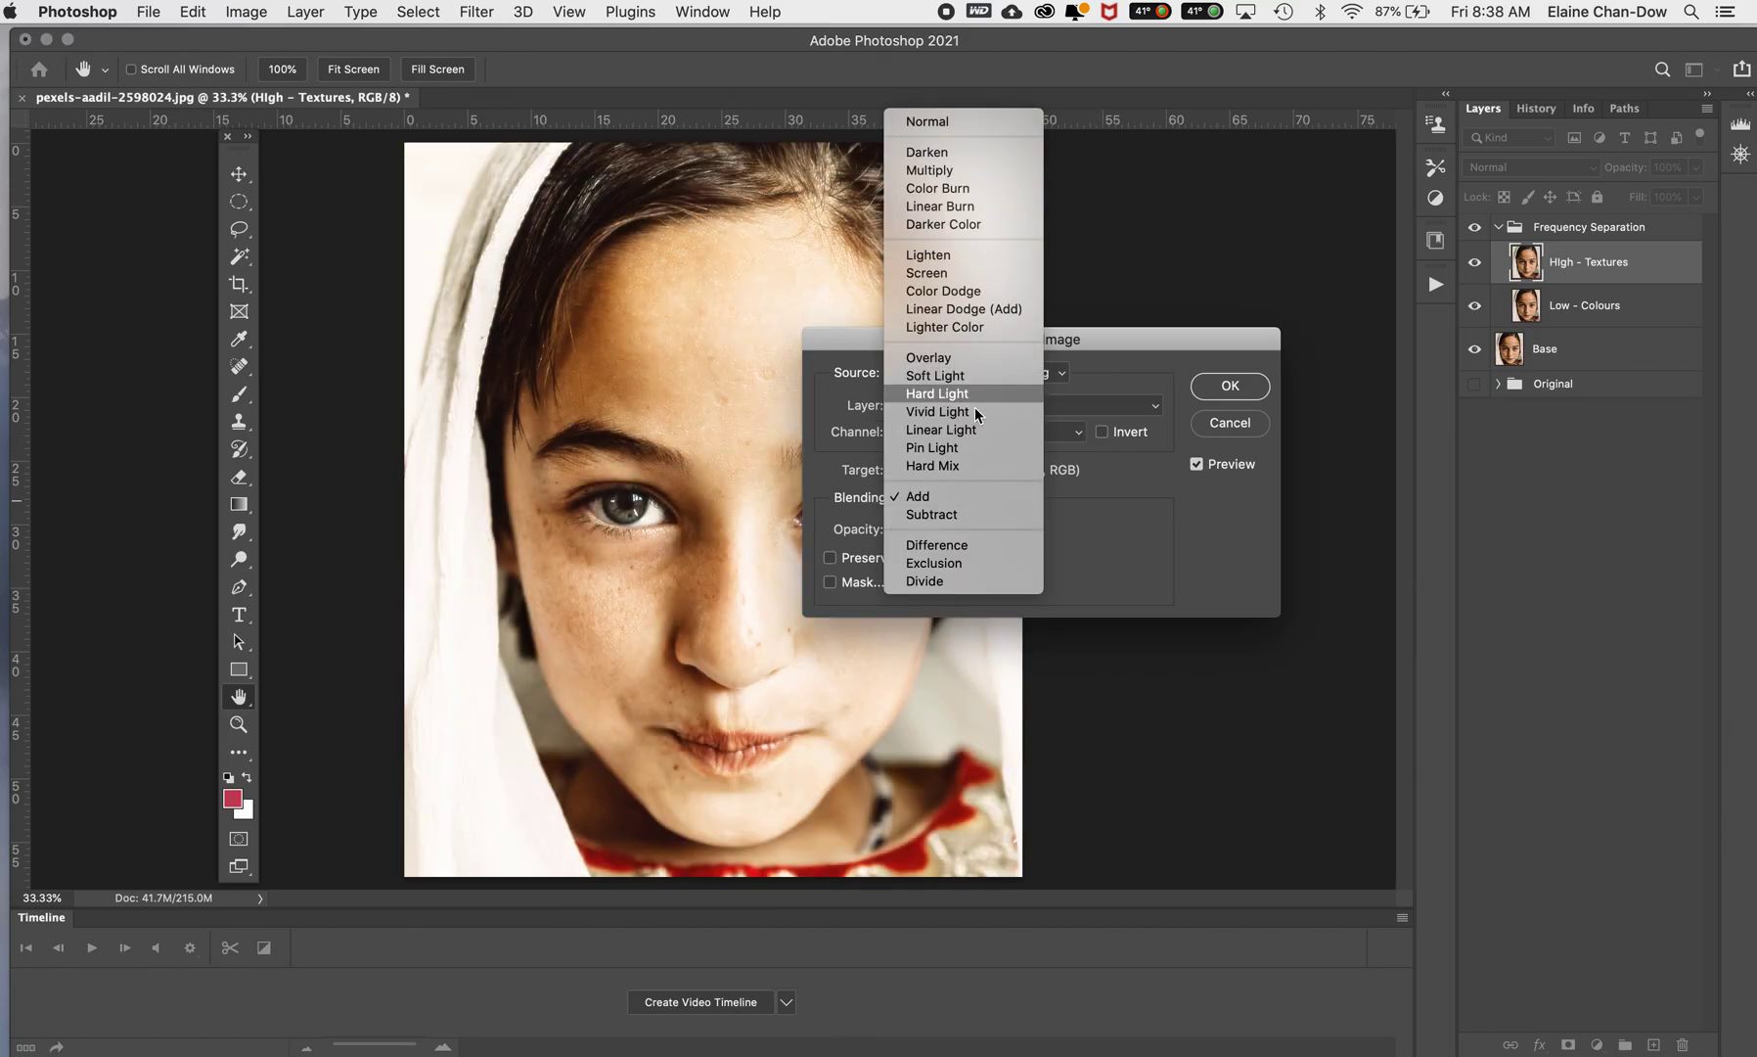
click(959, 516)
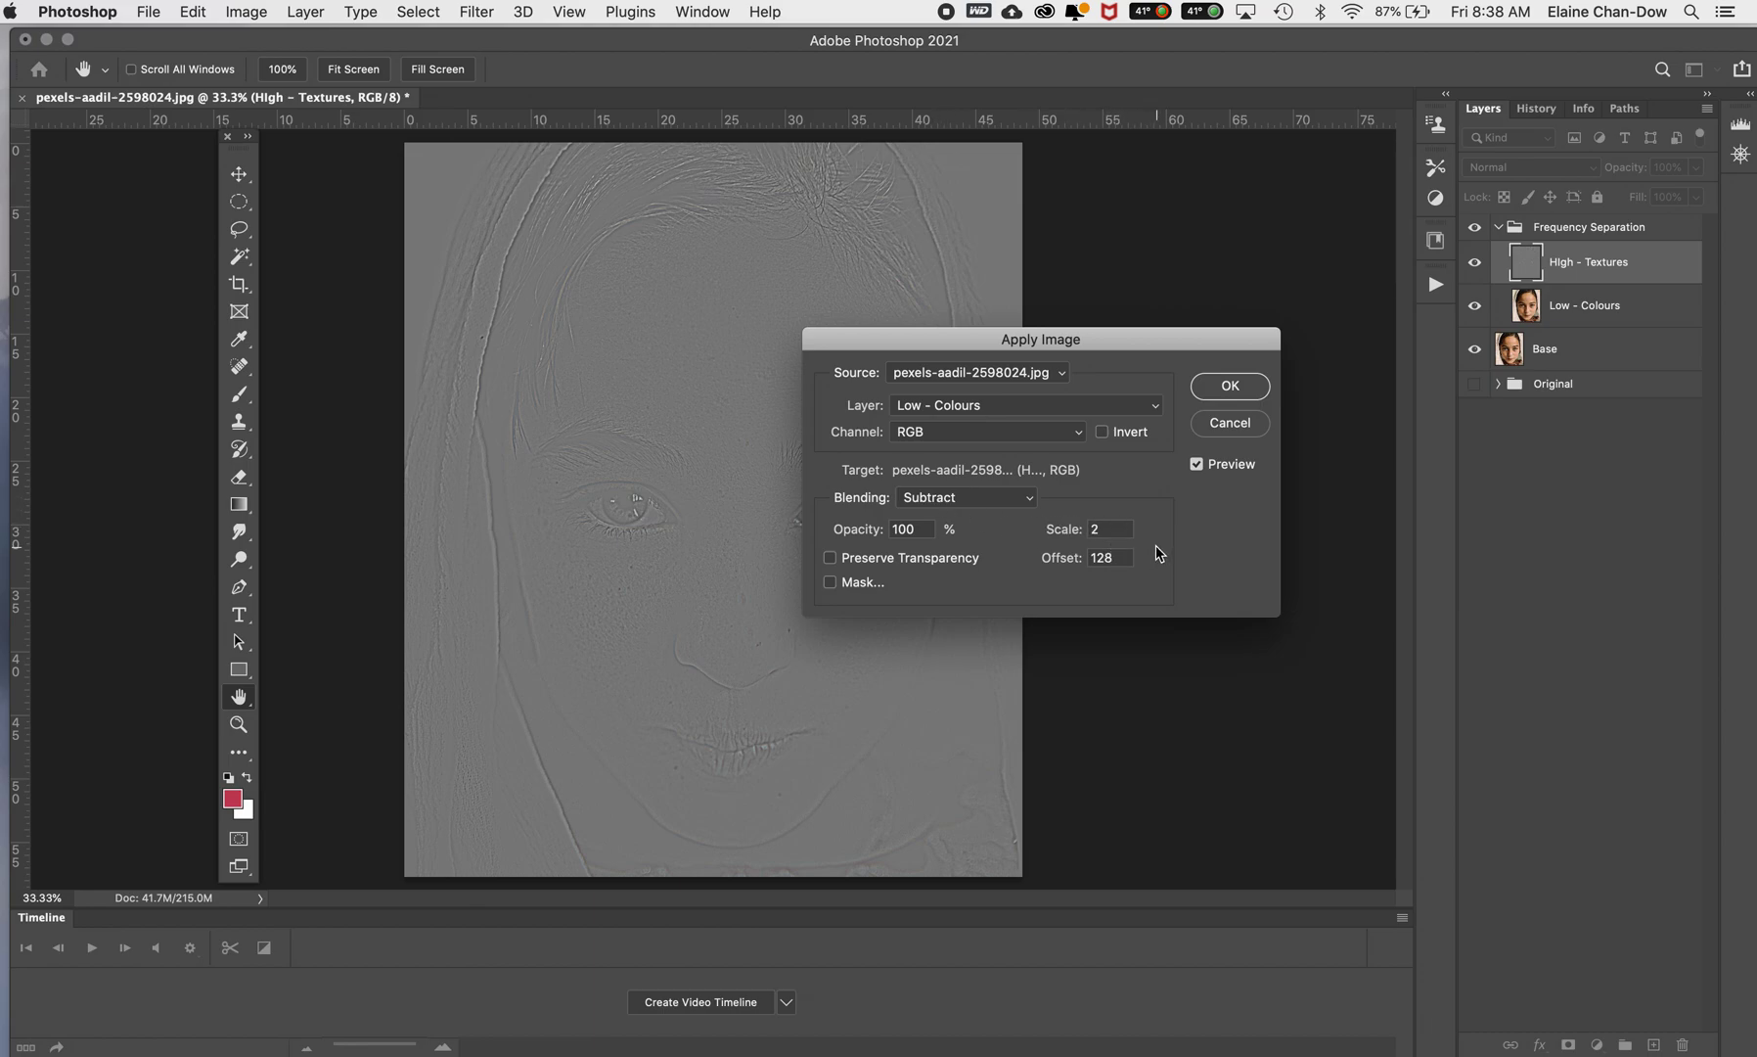
click(1235, 389)
key(b)
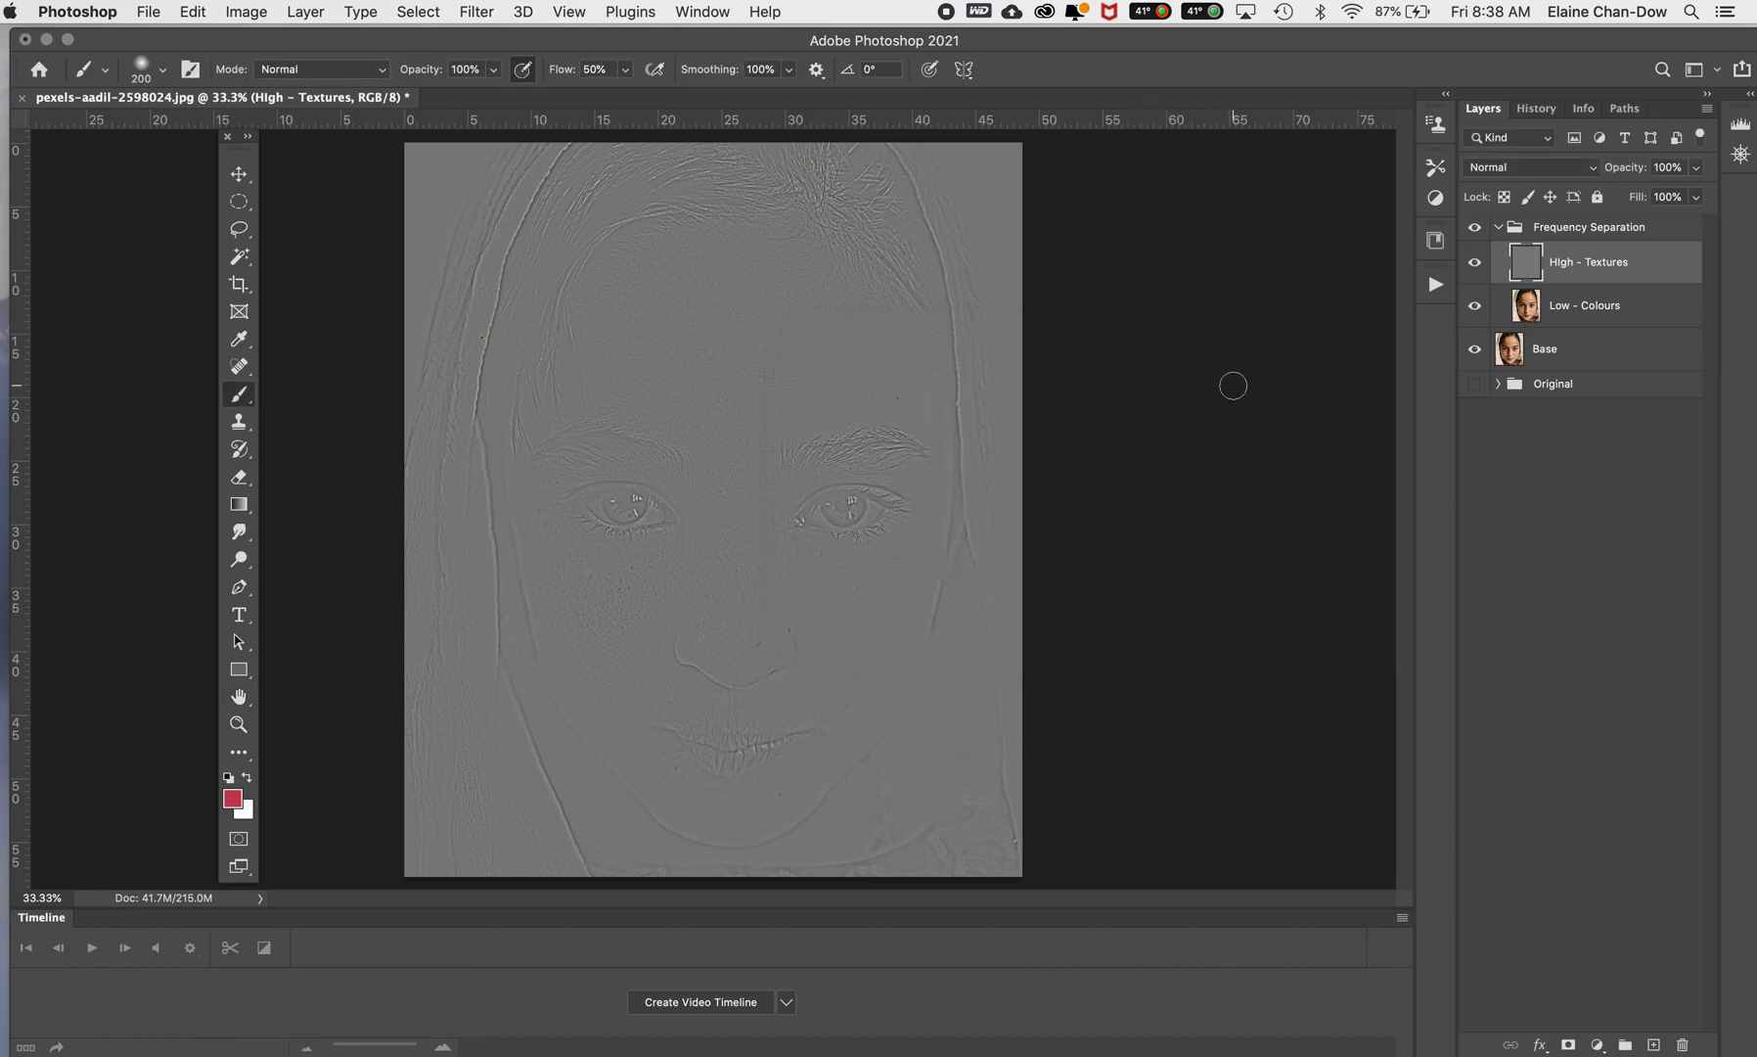
Step: Set the High - Textures blend mode to Linear Light and compare the portrait with the Frequency Separation group hidden and shown
click(1532, 170)
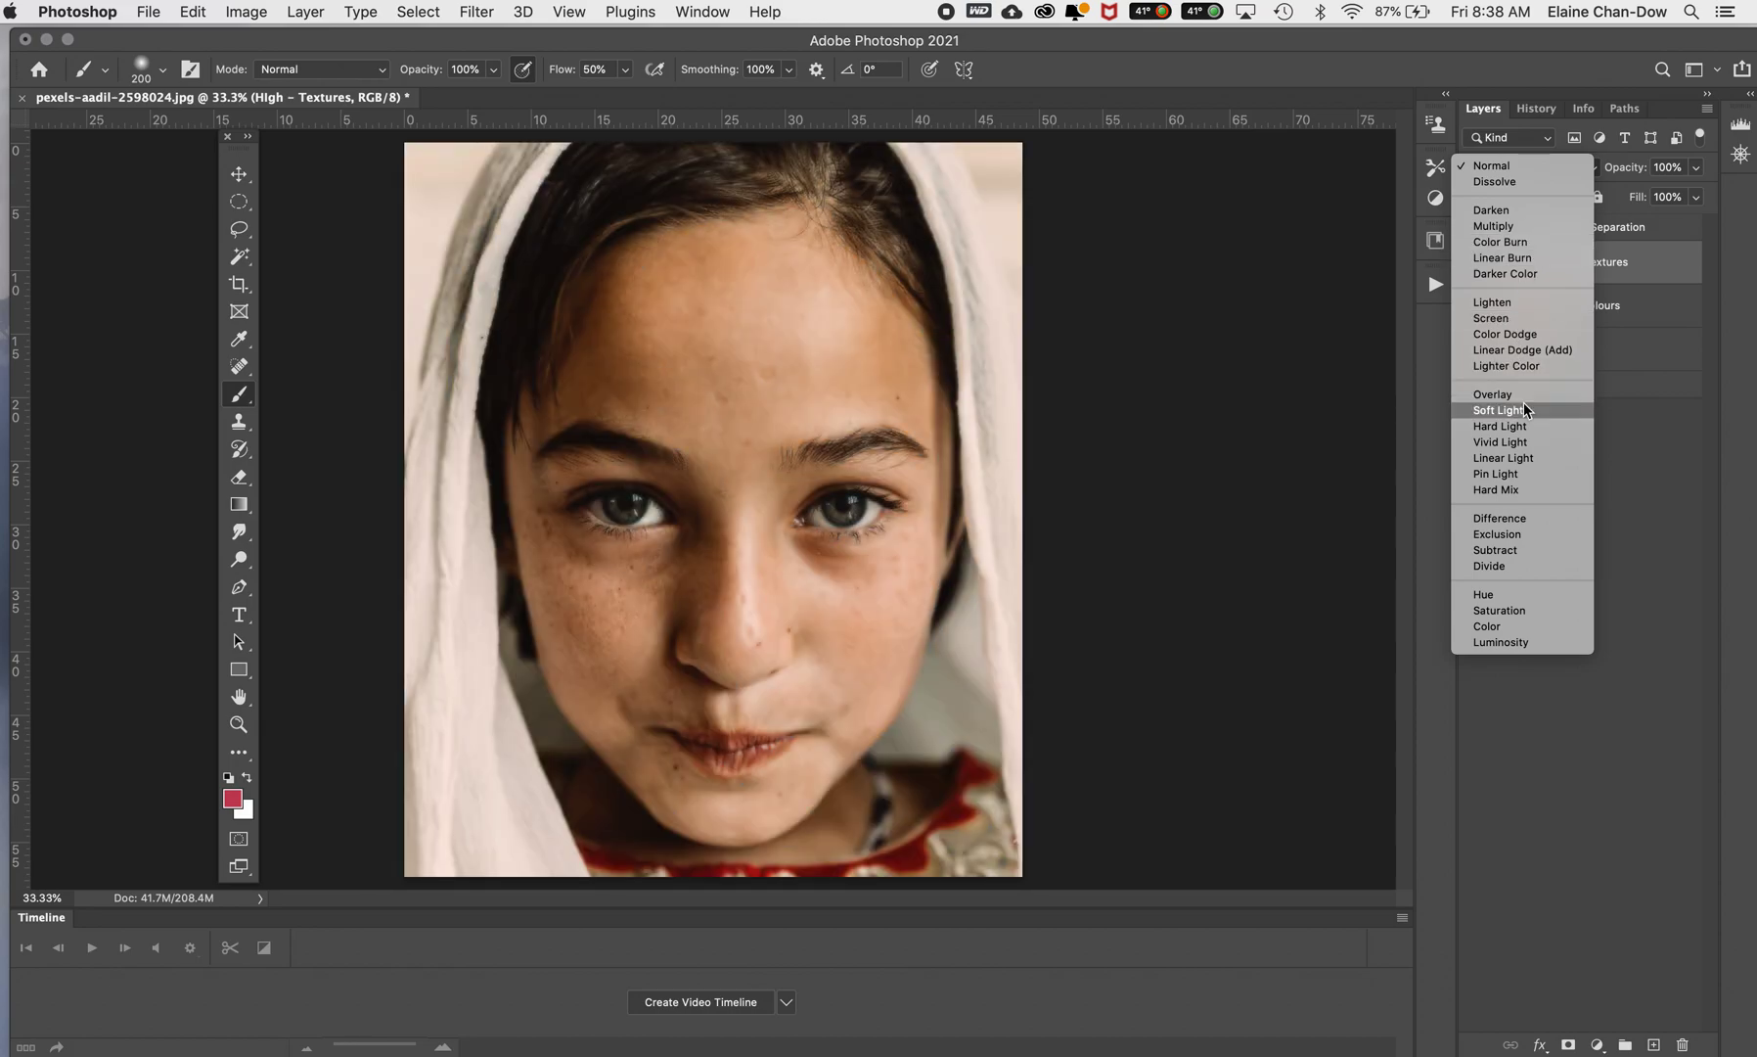
click(1530, 459)
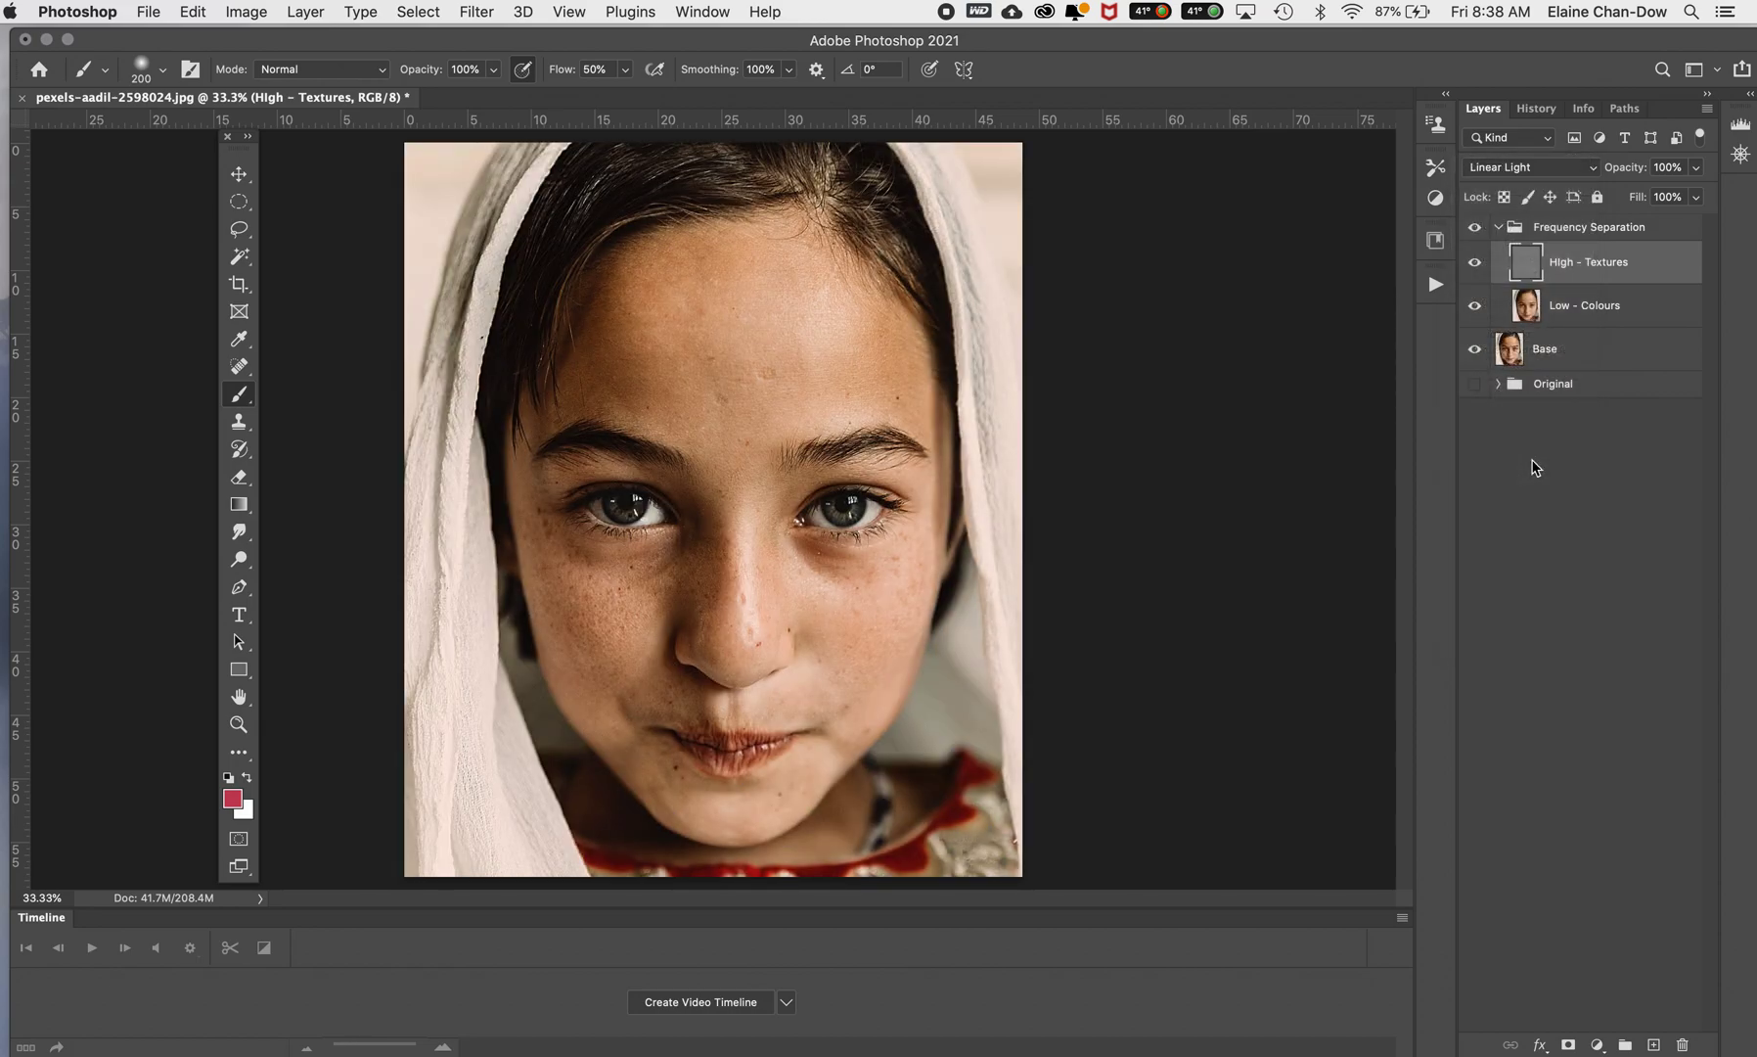
click(1474, 233)
click(1474, 235)
Step: Select the Low - Colours layer with High - Textures hidden, and choose the Mixer Brush Tool
click(1582, 306)
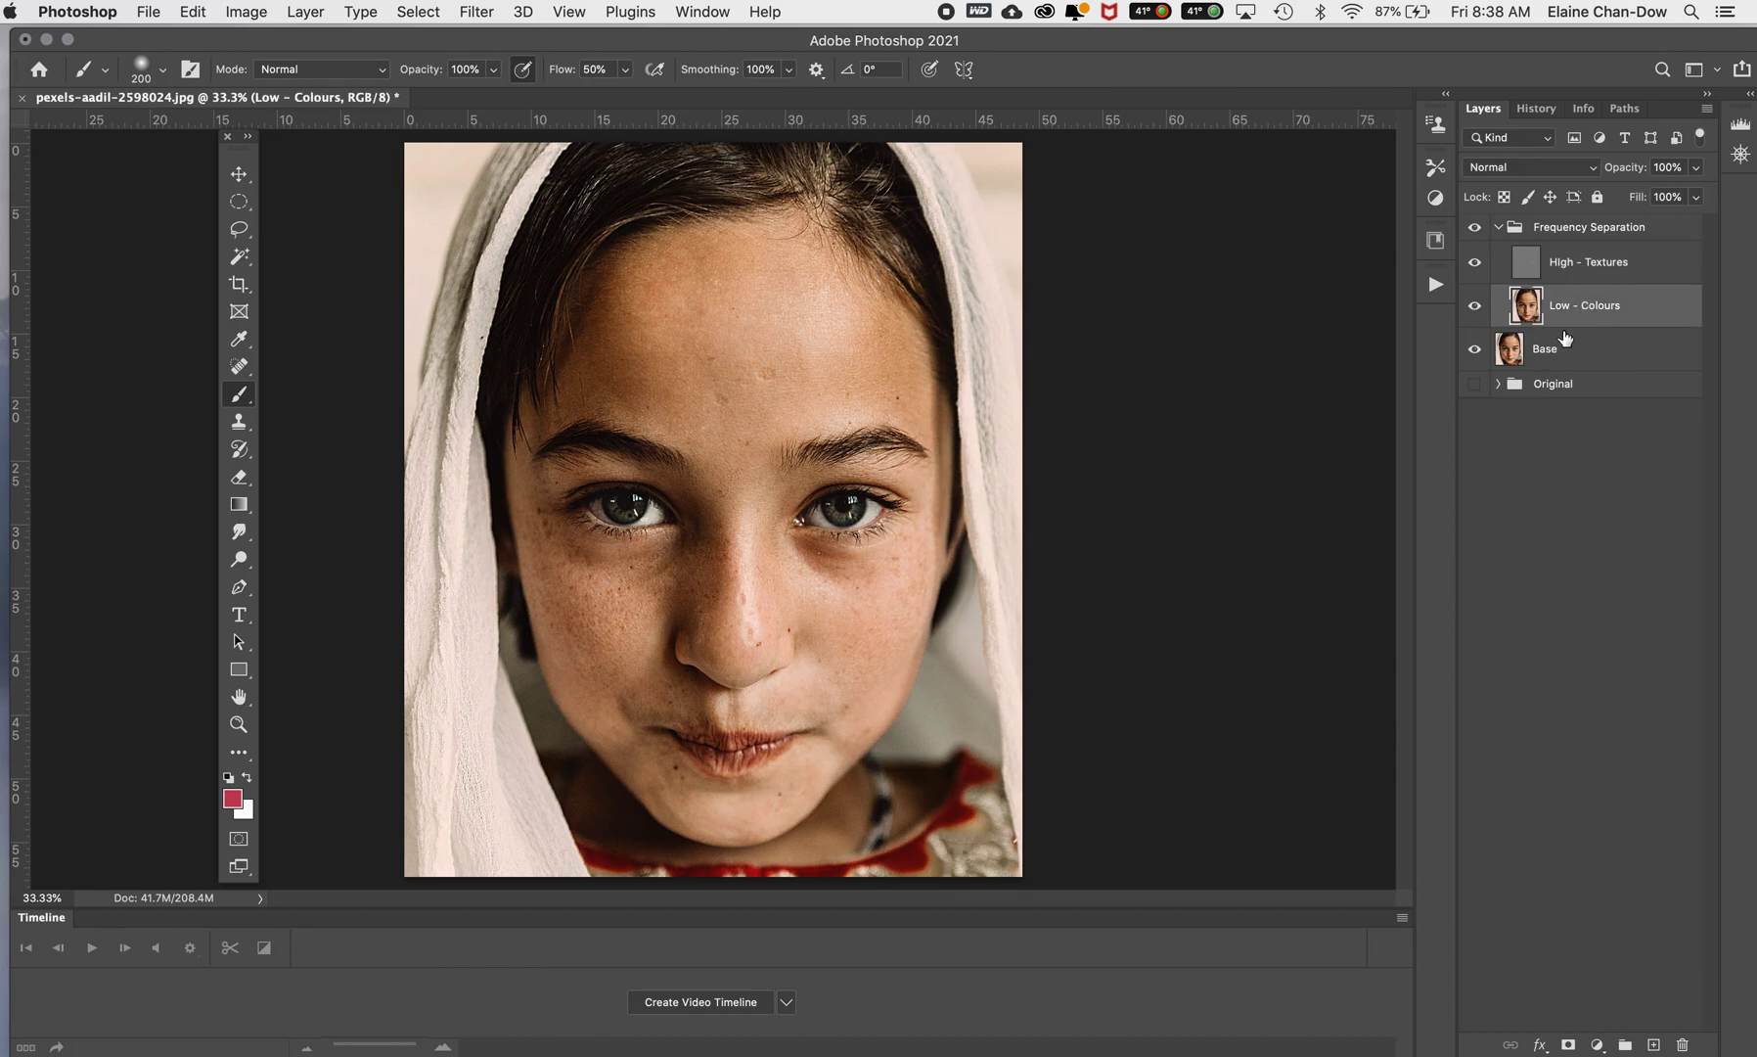
click(1476, 264)
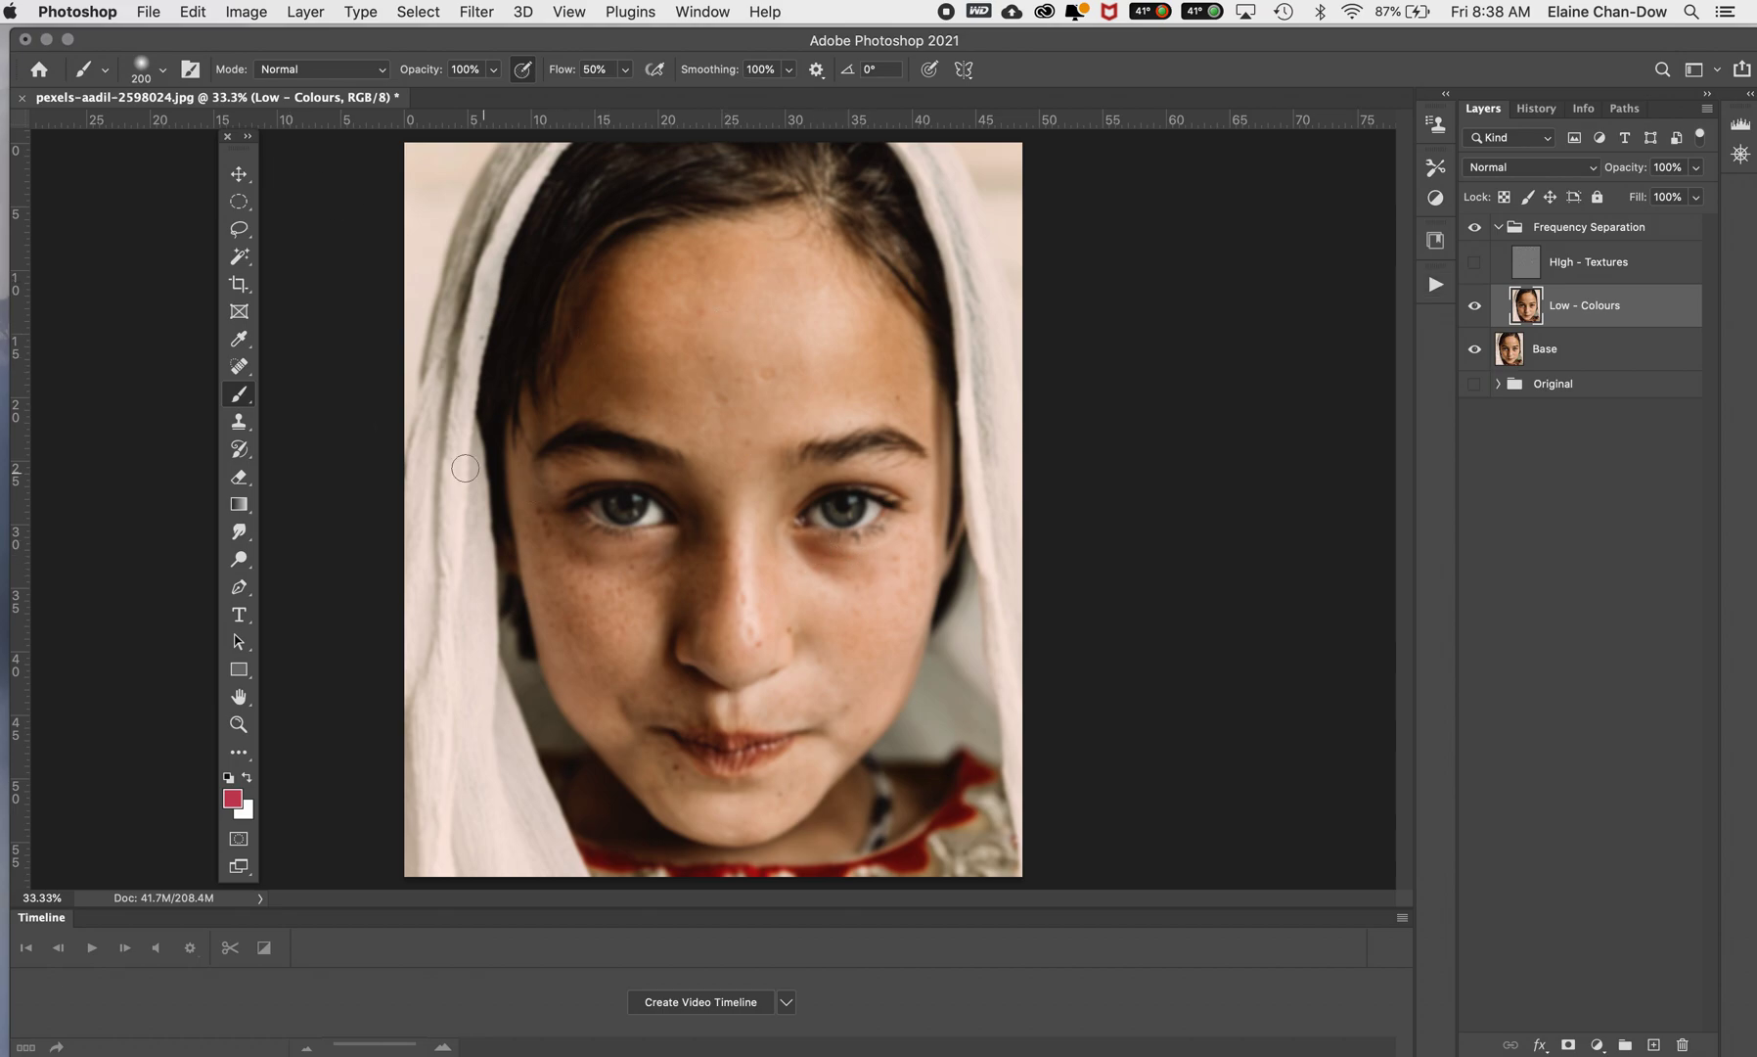
click(246, 403)
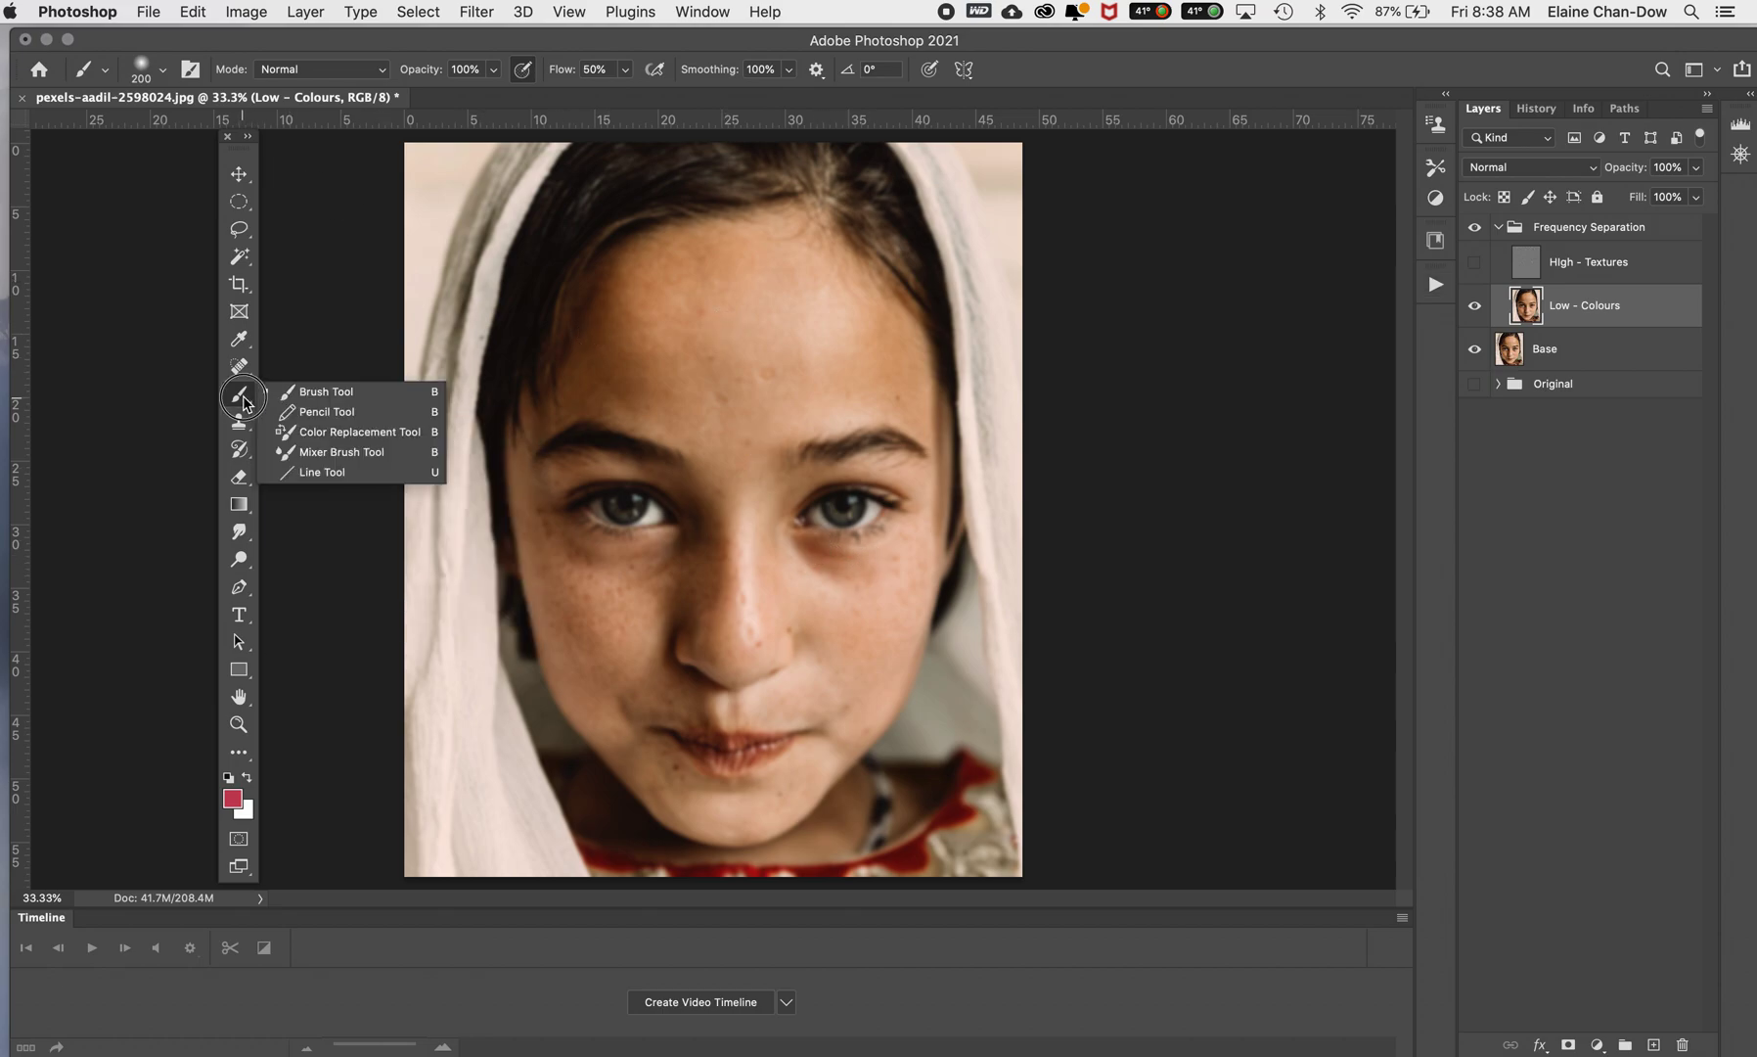
click(333, 452)
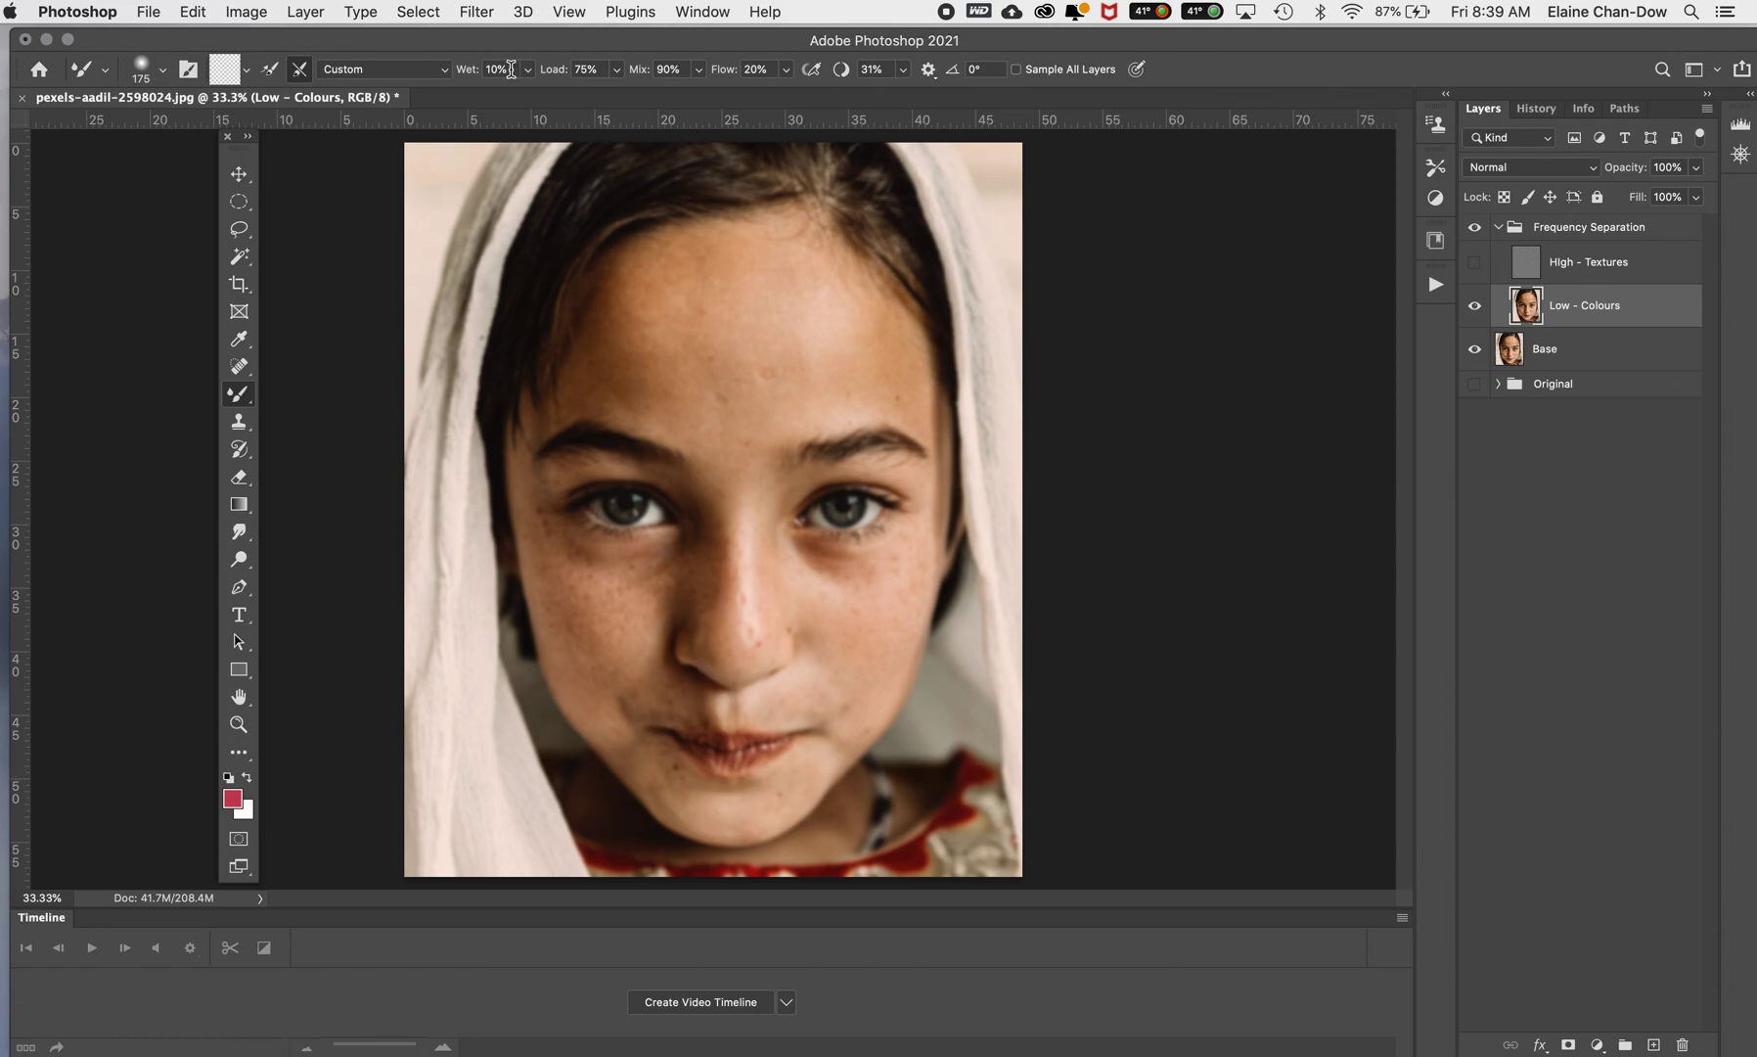
Step: Set the Mixer Brush smoothing to 20% and its hardness to 0%
click(874, 68)
text(20)
click(147, 69)
drag(145, 185, 106, 172)
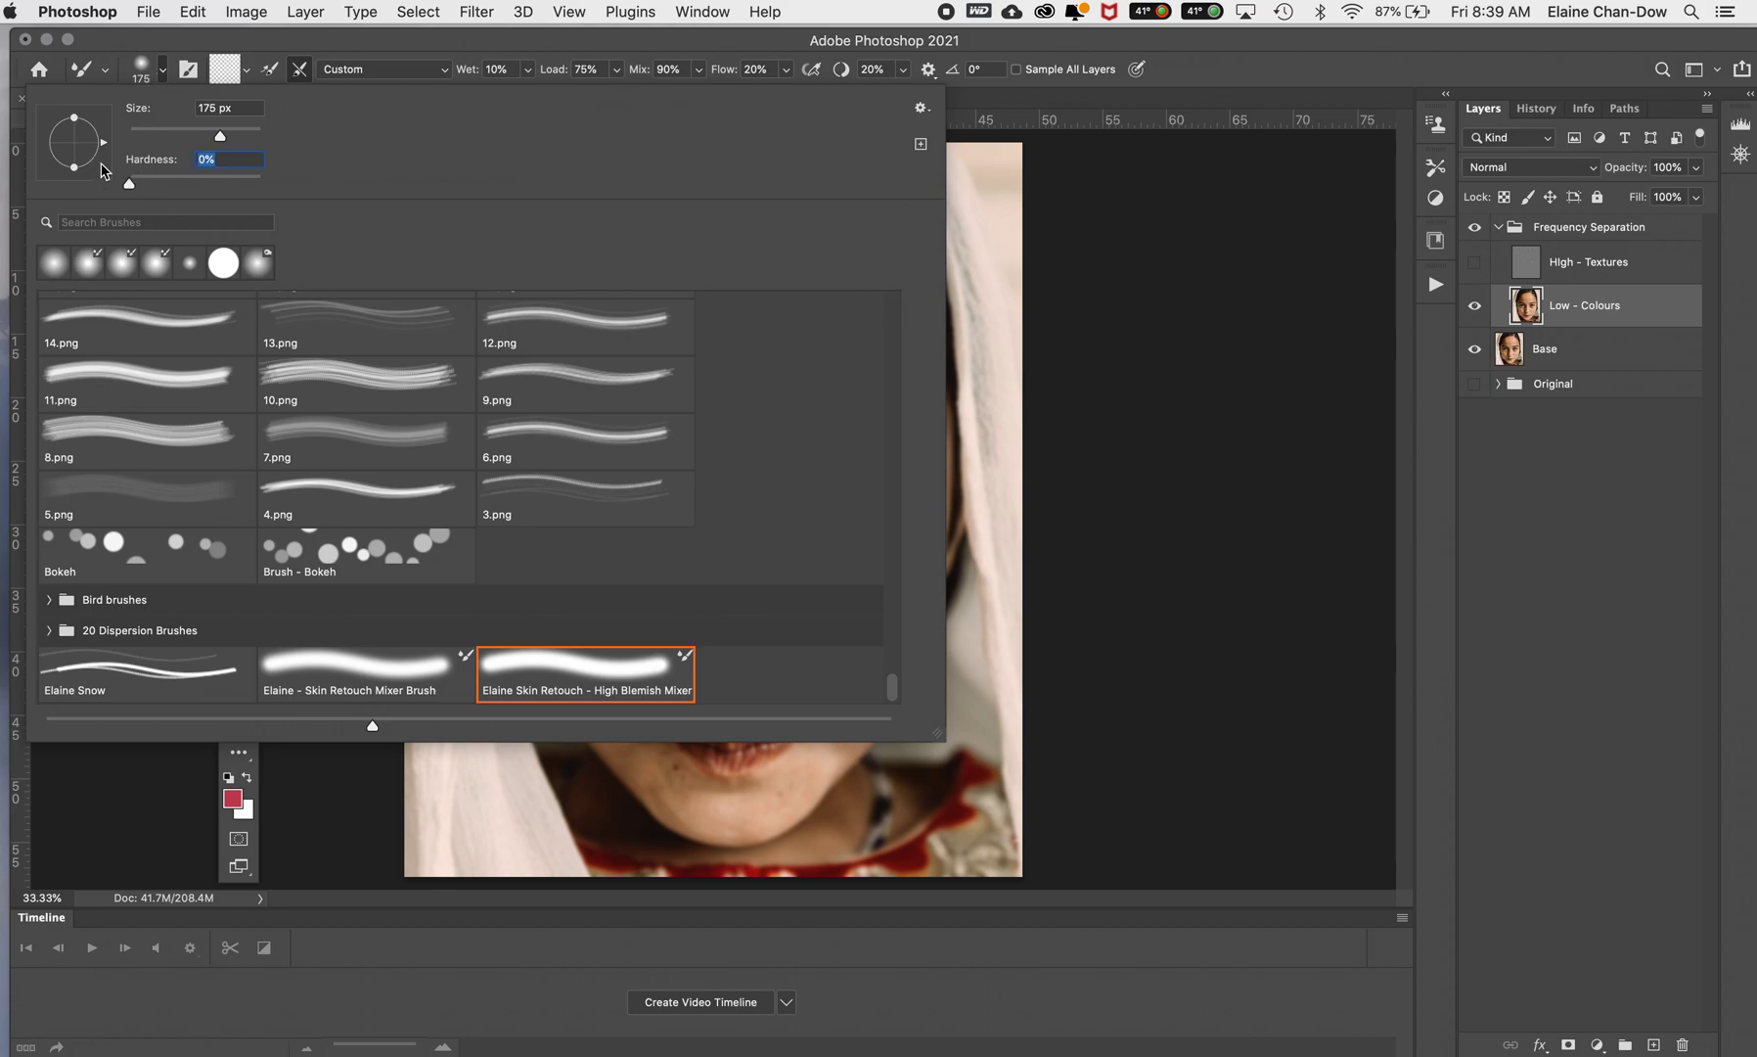
click(1303, 69)
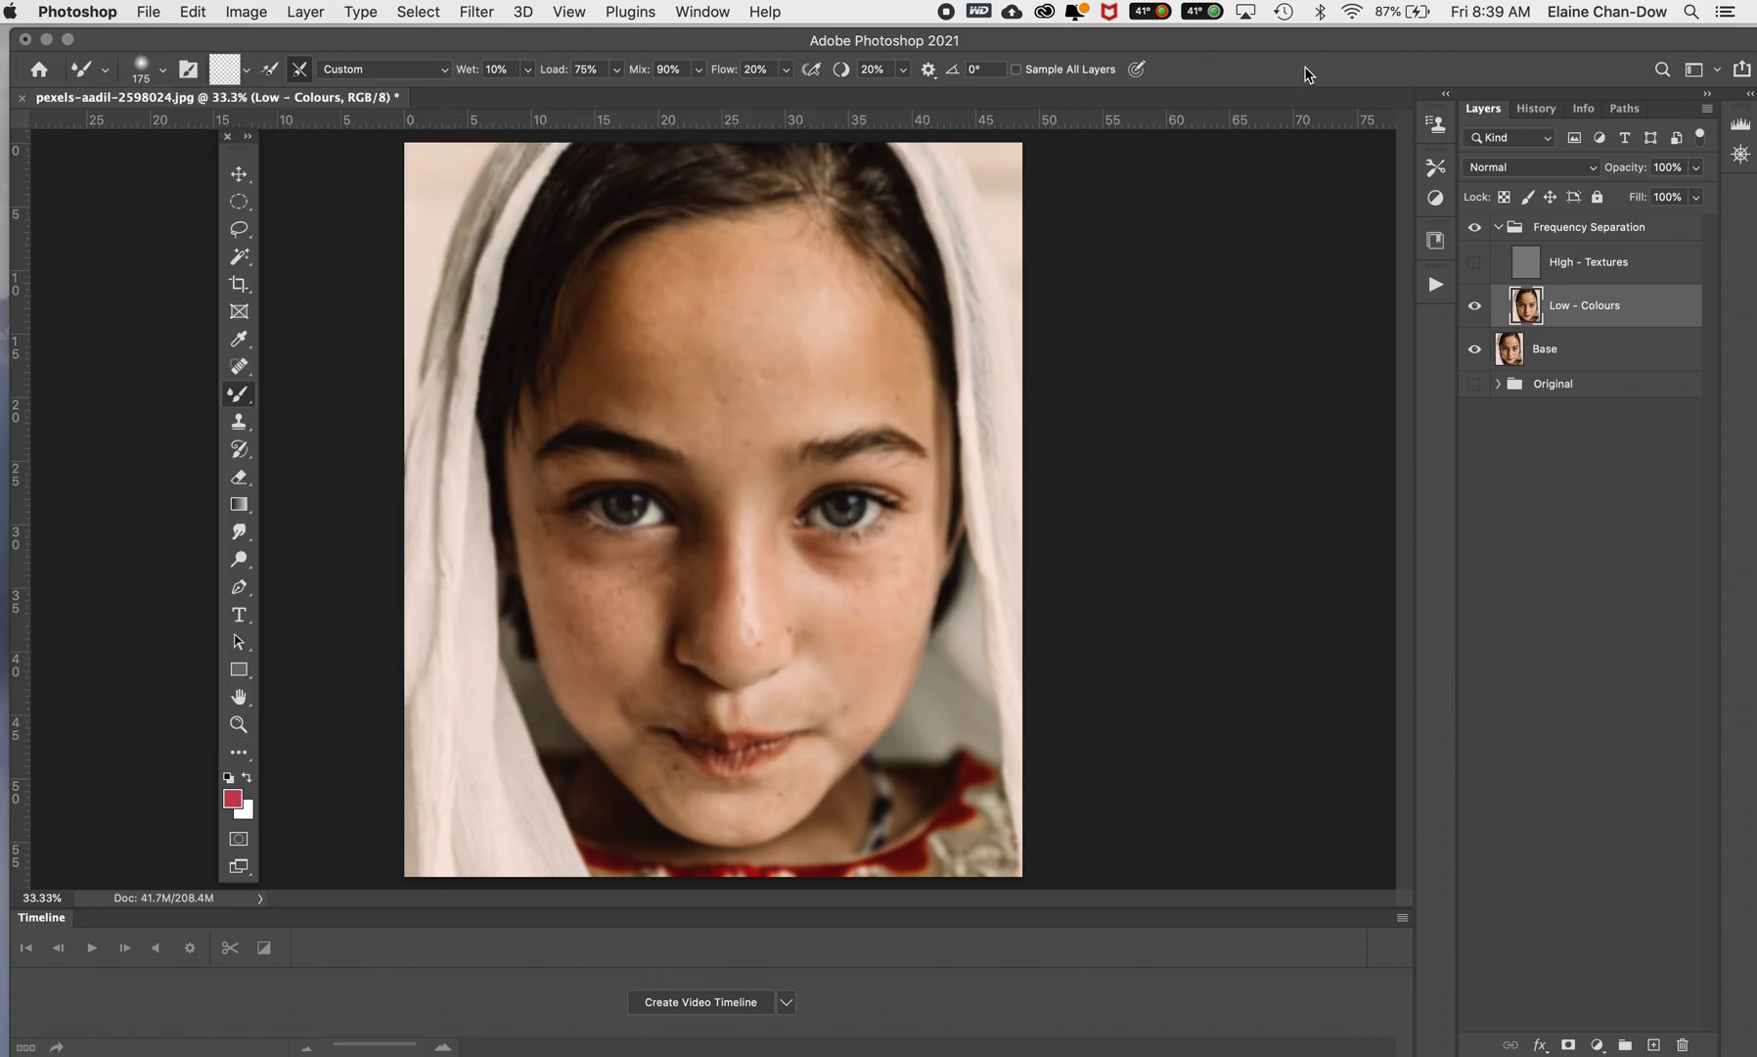
Step: Adjust the Mixer Brush size and blend the skin tones under both eyes on Low - Colours
key(bracketright)
key(bracketright)
key(bracketright)
mouse_move(783, 567)
mouse_down()
mouse_move(907, 543)
mouse_move(818, 580)
mouse_move(859, 583)
mouse_move(894, 552)
mouse_move(865, 580)
mouse_move(827, 574)
mouse_up()
mouse_move(884, 558)
mouse_down()
mouse_move(819, 571)
mouse_move(881, 578)
mouse_up()
mouse_move(658, 560)
mouse_down()
mouse_move(596, 579)
mouse_move(568, 553)
mouse_move(593, 585)
mouse_move(651, 558)
mouse_move(597, 563)
mouse_move(653, 555)
mouse_move(627, 588)
mouse_move(647, 561)
mouse_move(659, 572)
mouse_move(626, 587)
mouse_move(641, 562)
mouse_move(577, 557)
mouse_move(645, 577)
mouse_move(596, 582)
mouse_move(556, 550)
mouse_up()
Step: Blend the uneven skin tones across the whole forehead with horizontal Mixer Brush strokes on Low - Colours
drag(622, 320, 831, 318)
mouse_move(656, 287)
mouse_down()
mouse_move(802, 277)
mouse_move(735, 263)
mouse_move(785, 264)
mouse_up()
drag(615, 369, 851, 368)
drag(646, 403, 869, 389)
drag(710, 392, 873, 363)
drag(624, 347, 794, 341)
drag(632, 335, 811, 322)
drag(691, 289, 790, 276)
mouse_move(670, 280)
mouse_down()
mouse_move(764, 262)
mouse_move(851, 284)
mouse_move(659, 270)
mouse_move(832, 281)
mouse_move(758, 257)
mouse_move(868, 293)
mouse_up()
drag(867, 293, 603, 313)
mouse_move(609, 377)
mouse_down()
mouse_move(831, 380)
mouse_move(754, 372)
mouse_up()
mouse_move(664, 338)
mouse_down()
mouse_move(760, 399)
mouse_move(759, 423)
mouse_up()
Step: Go over the skin below both eyes again with the Mixer Brush to soften the remaining shadows
mouse_move(803, 575)
mouse_down()
mouse_move(910, 543)
mouse_move(870, 587)
mouse_move(841, 583)
mouse_move(935, 548)
mouse_up()
mouse_move(607, 569)
mouse_down()
mouse_move(679, 568)
mouse_move(636, 586)
mouse_move(577, 573)
mouse_move(623, 586)
mouse_up()
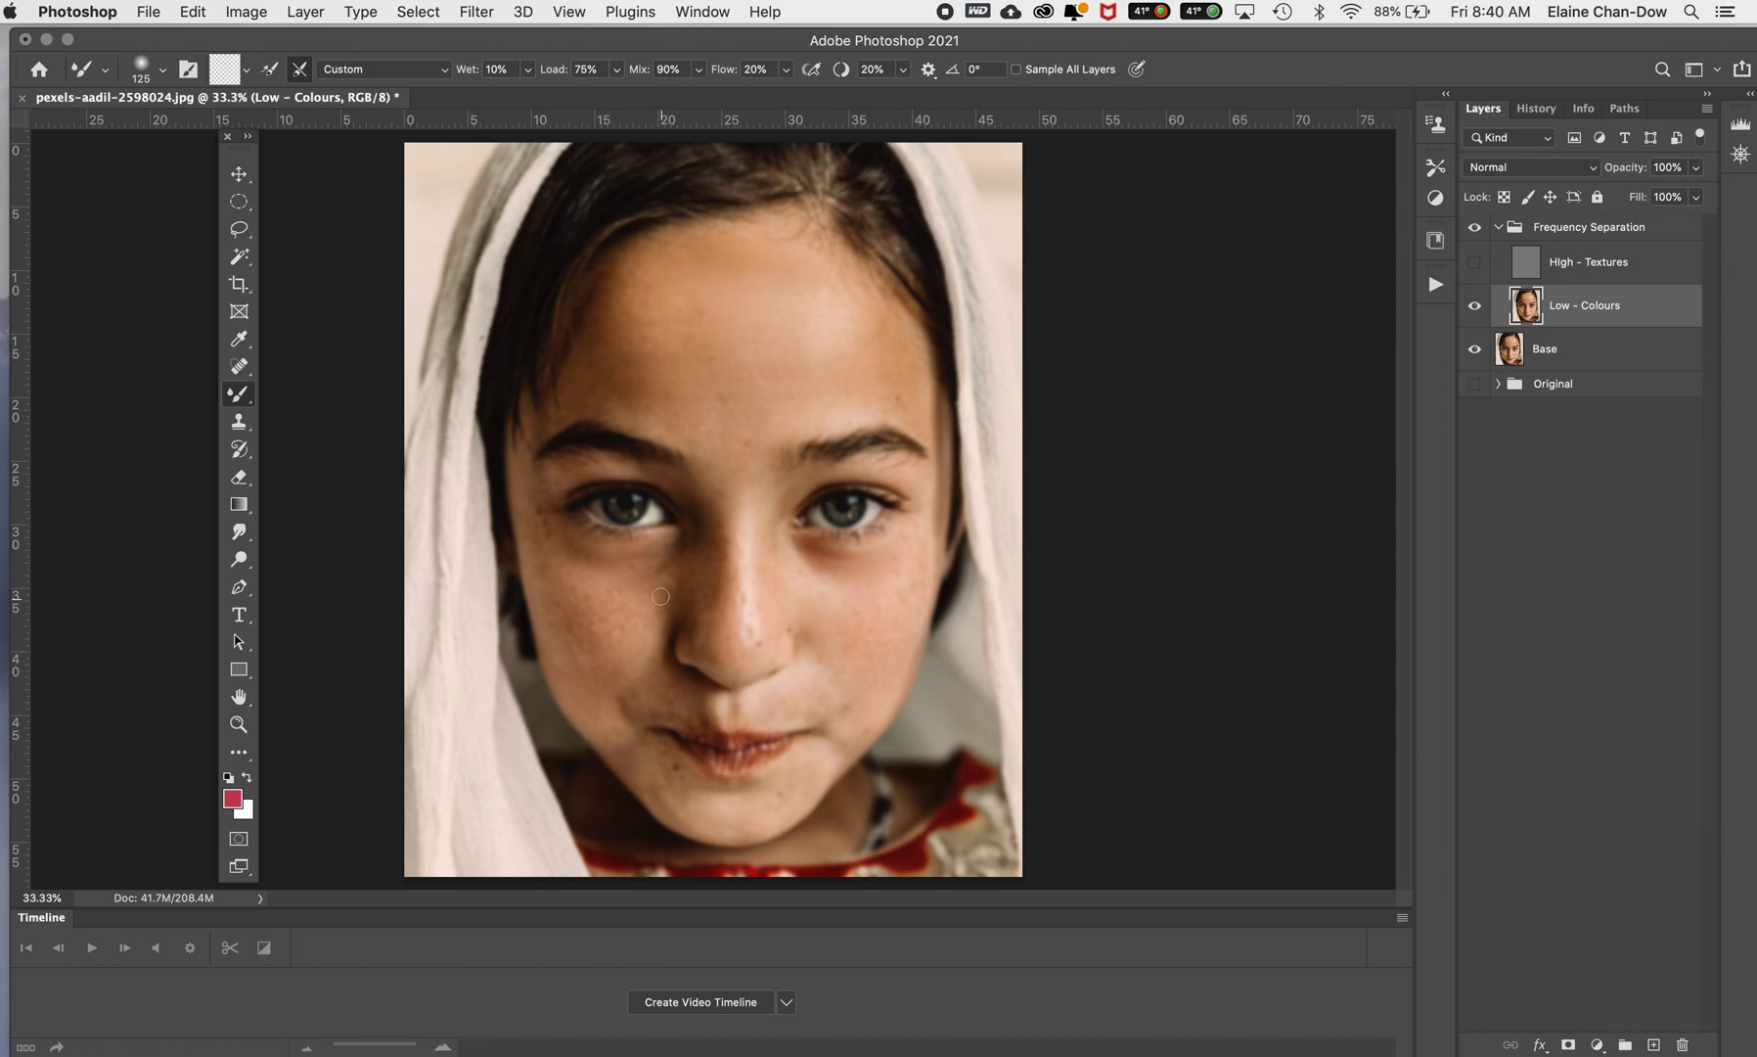
mouse_move(653, 571)
mouse_down()
mouse_move(643, 568)
mouse_move(590, 577)
mouse_move(600, 562)
mouse_move(713, 568)
mouse_move(617, 584)
mouse_up()
Step: Enlarge the Mixer Brush to 400 px and blend the cheeks, chin and upper forehead on Low - Colours
key(bracketright)
key(bracketright)
key(bracketright)
key(bracketright)
key(bracketright)
key(bracketright)
mouse_move(895, 632)
mouse_down()
mouse_move(870, 700)
mouse_move(822, 709)
mouse_up()
drag(553, 595, 627, 696)
mouse_move(666, 798)
mouse_down()
mouse_move(715, 815)
mouse_move(782, 761)
mouse_up()
mouse_move(781, 278)
mouse_down()
mouse_move(659, 299)
mouse_move(593, 384)
mouse_move(608, 331)
mouse_move(575, 392)
mouse_move(761, 438)
mouse_move(752, 405)
mouse_move(733, 412)
mouse_move(887, 390)
mouse_move(845, 304)
mouse_move(889, 328)
mouse_move(917, 400)
mouse_move(876, 324)
mouse_move(897, 378)
mouse_move(831, 322)
mouse_up()
Step: Show High - Textures again and compare the colour retouch by toggling Low - Colours and the Frequency Separation group
click(1474, 264)
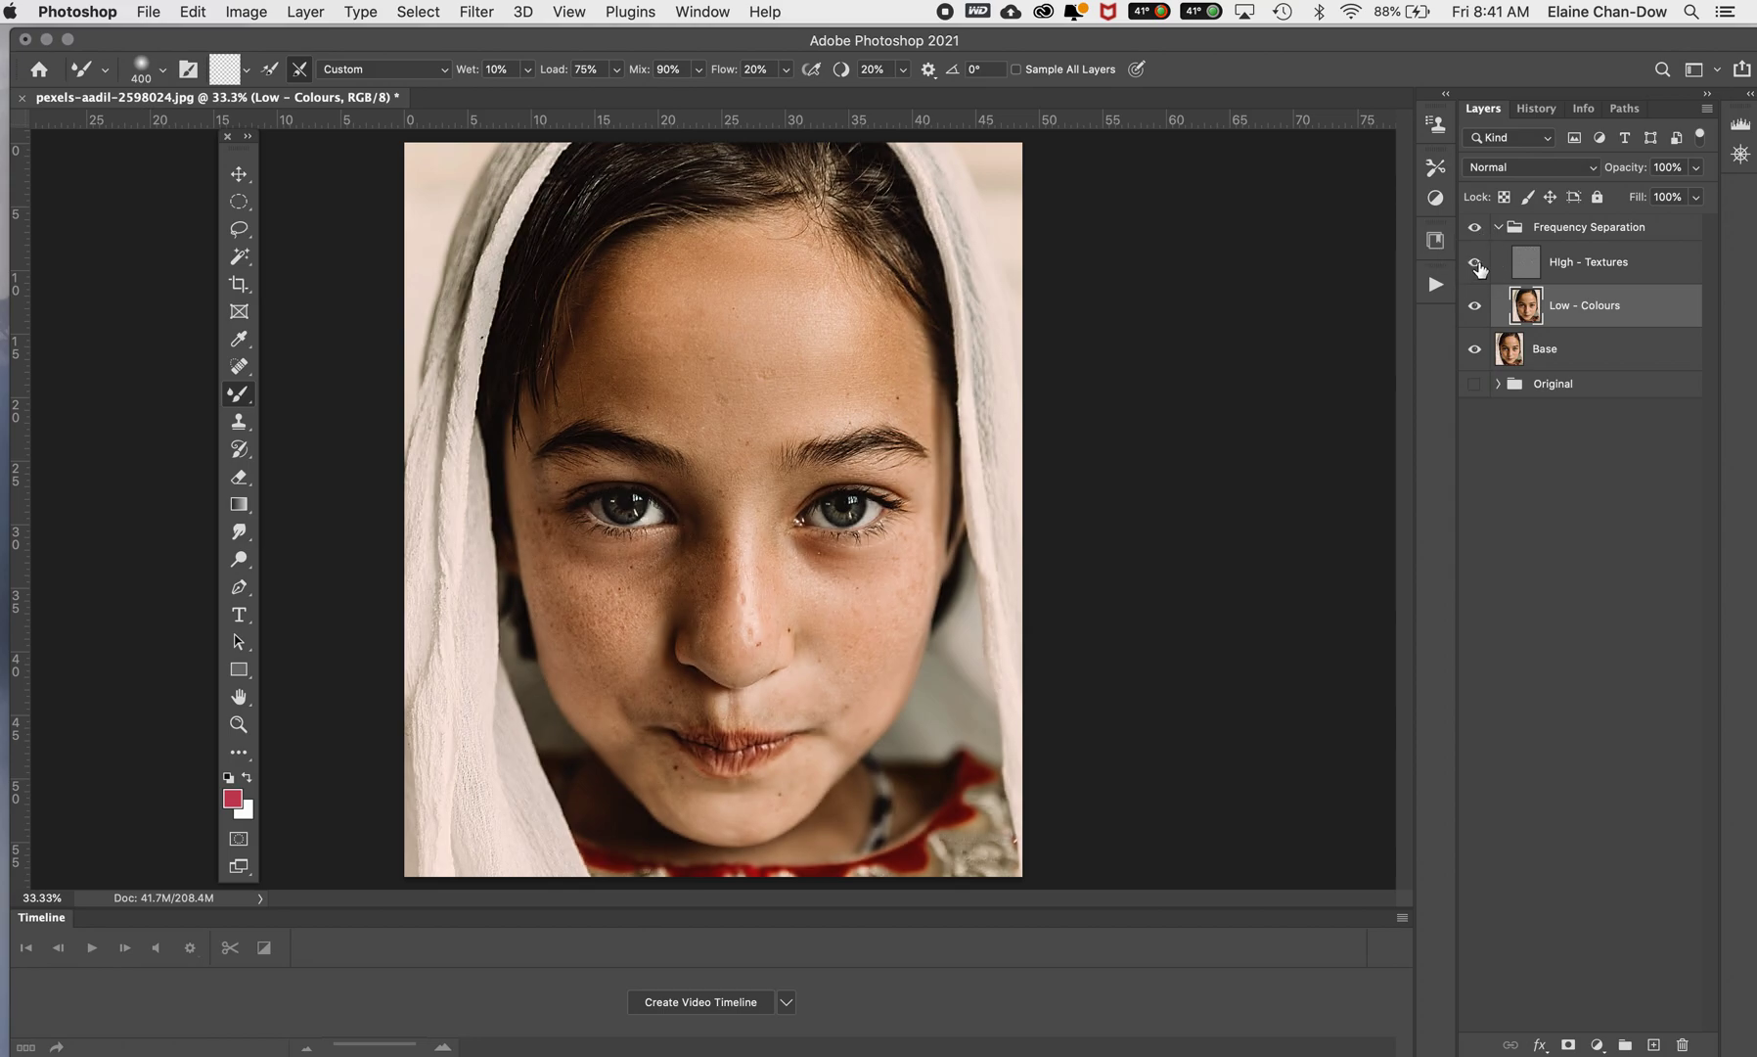
click(1474, 307)
click(1476, 309)
click(1475, 231)
click(1474, 231)
click(1475, 230)
Step: Heal the stray hairs along the upper forehead on High - Textures with the Spot Healing Brush in Lighten mode
click(1582, 264)
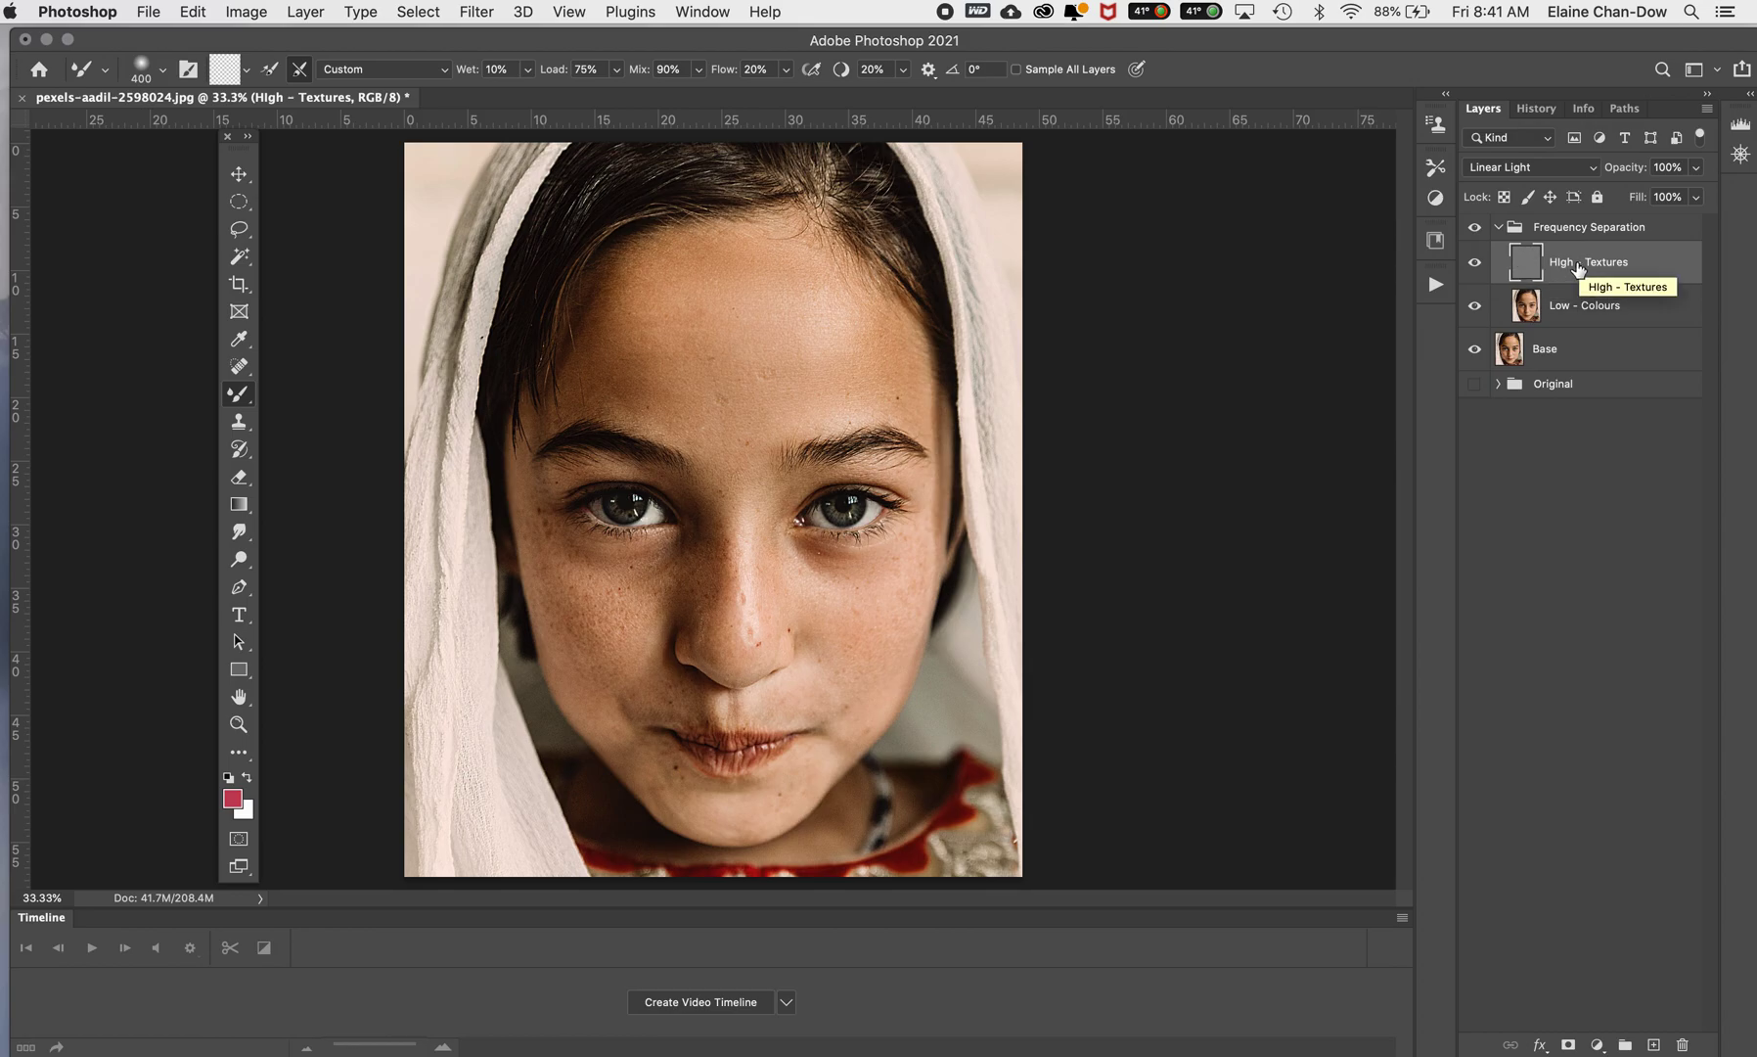
key(super+plus)
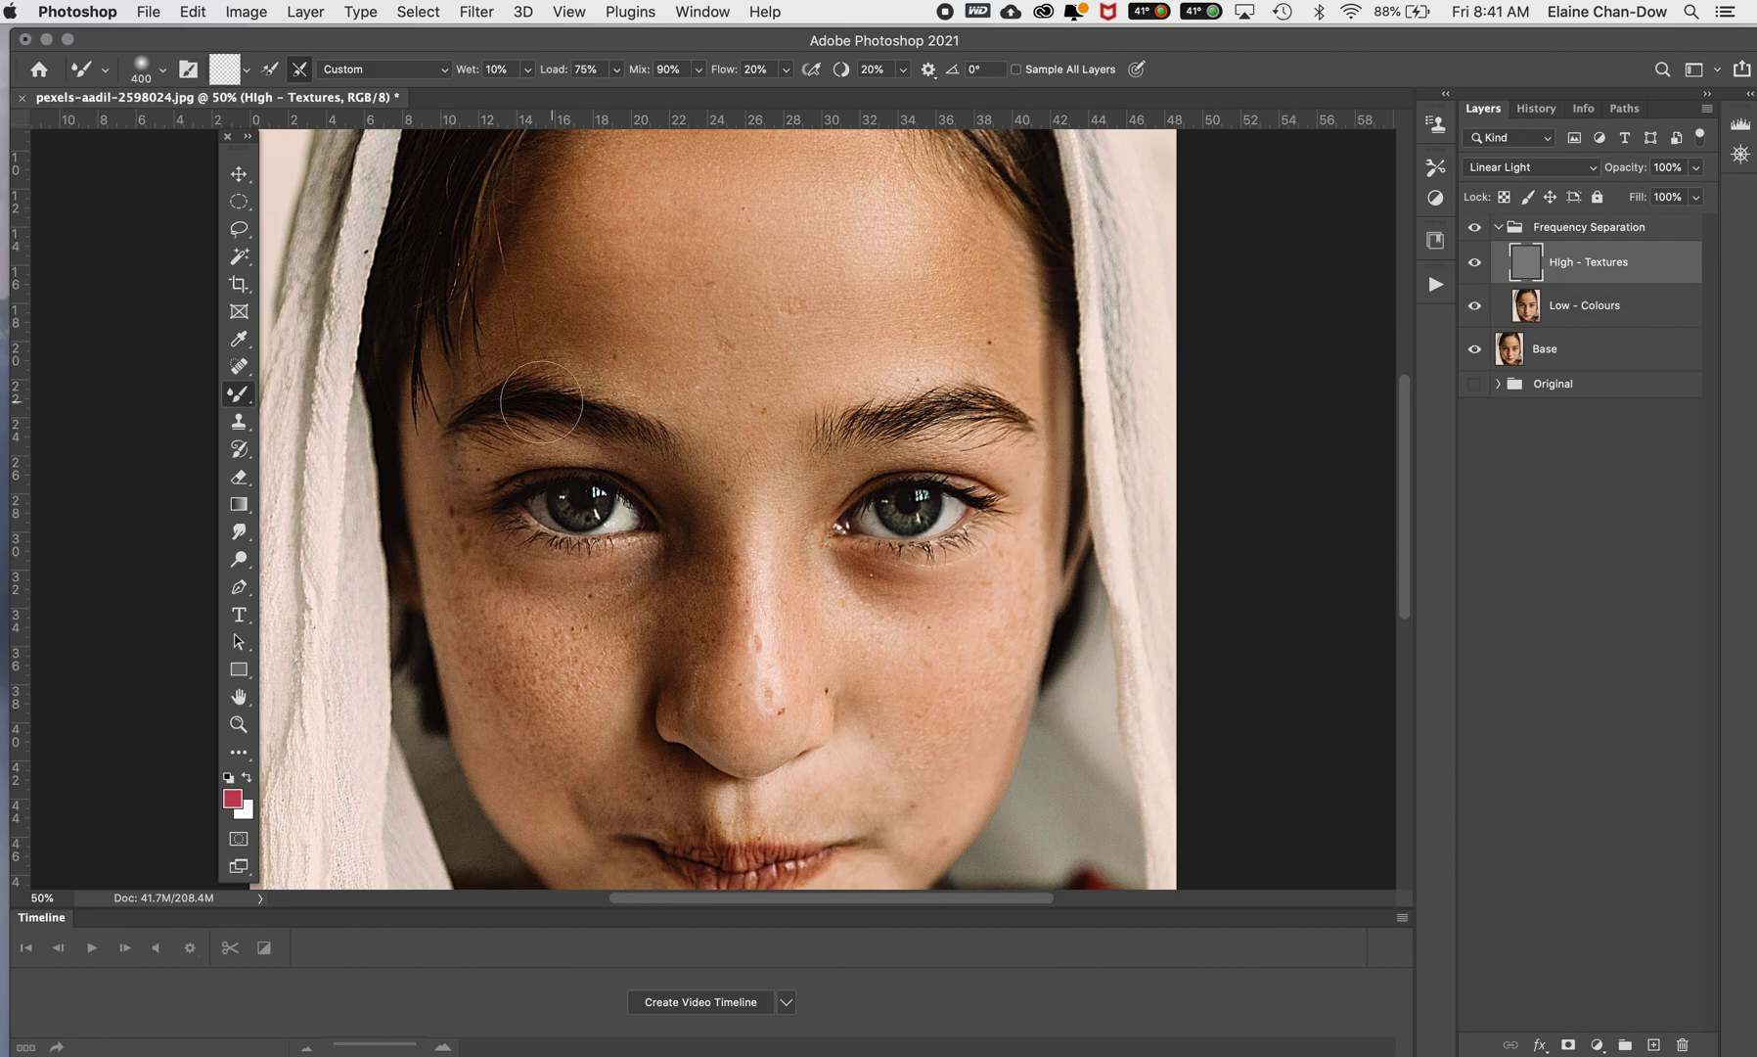
scroll(780, 447, up, 2)
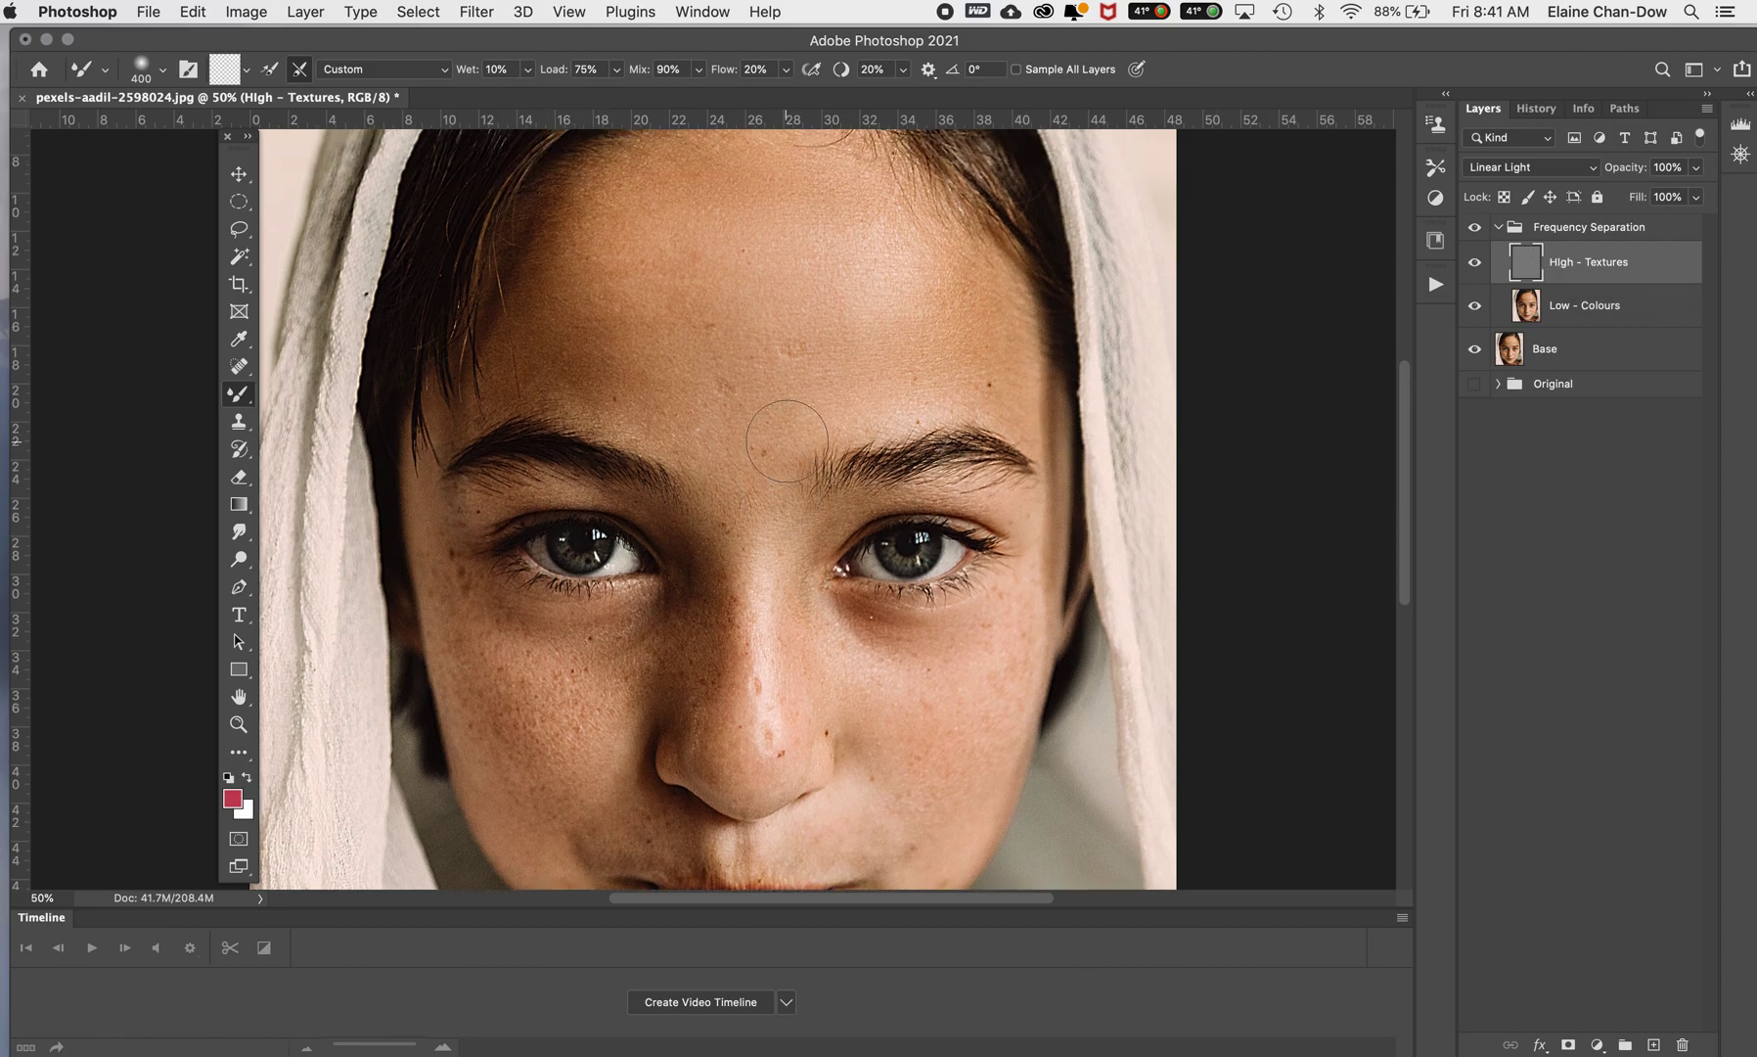
scroll(787, 439, up, 3)
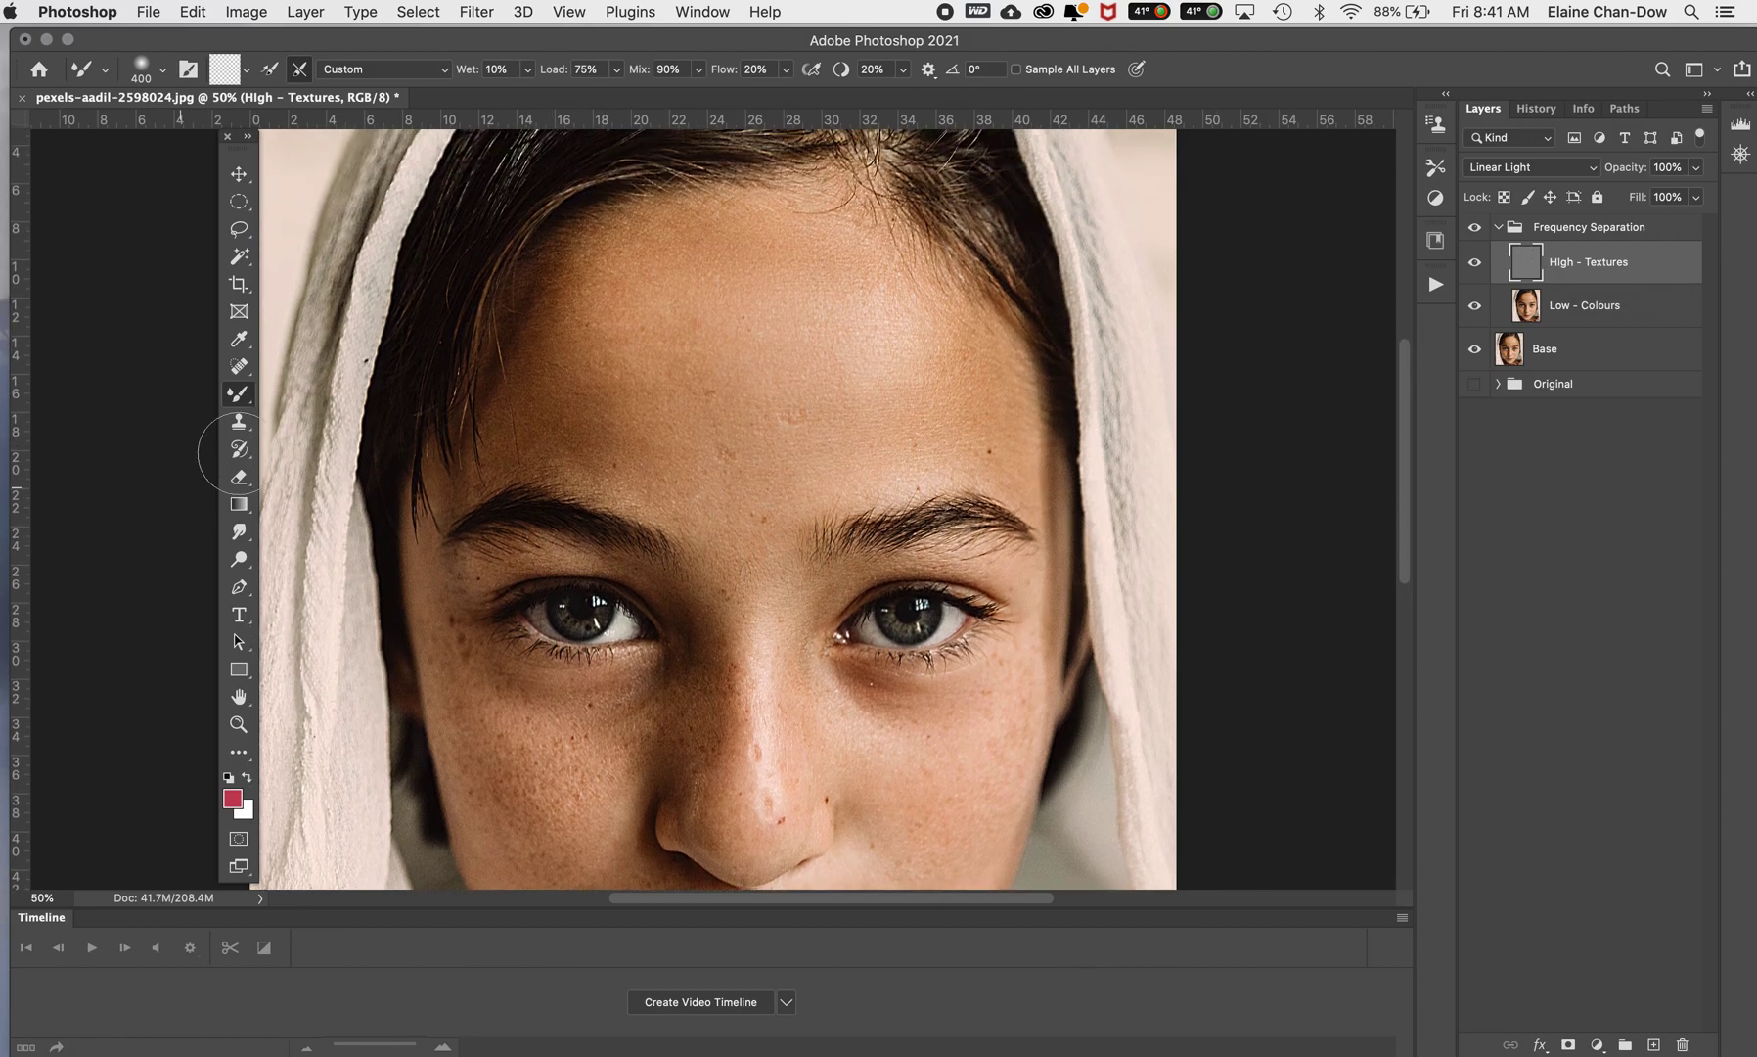
click(238, 370)
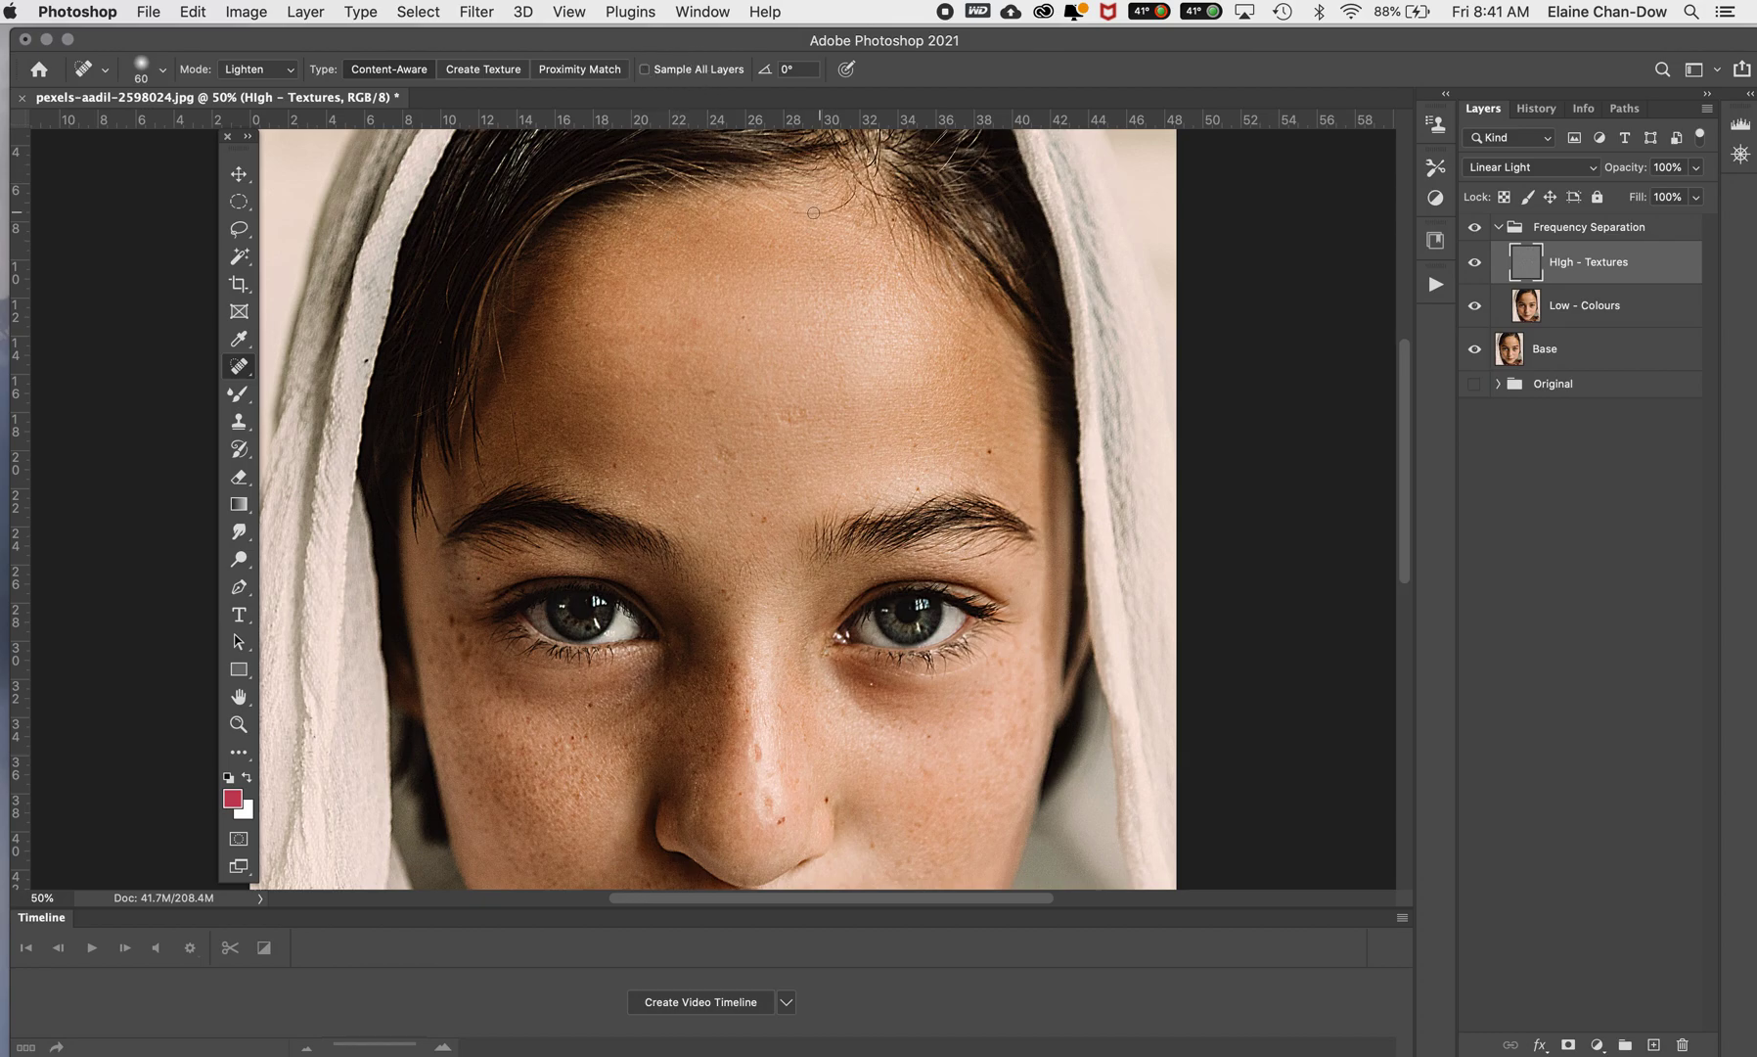
drag(801, 212, 857, 188)
mouse_move(818, 212)
mouse_down()
mouse_move(861, 198)
mouse_move(825, 208)
mouse_move(884, 218)
mouse_up()
Step: Heal the small spots between the eyebrows and at the bridge of the nose on High - Textures
drag(745, 569, 760, 583)
click(758, 563)
click(737, 576)
click(759, 585)
click(783, 571)
click(788, 561)
click(730, 576)
click(751, 596)
Step: Heal the light mark in the middle of the forehead with a 125 px Spot Healing Brush in Lighten mode
click(797, 417)
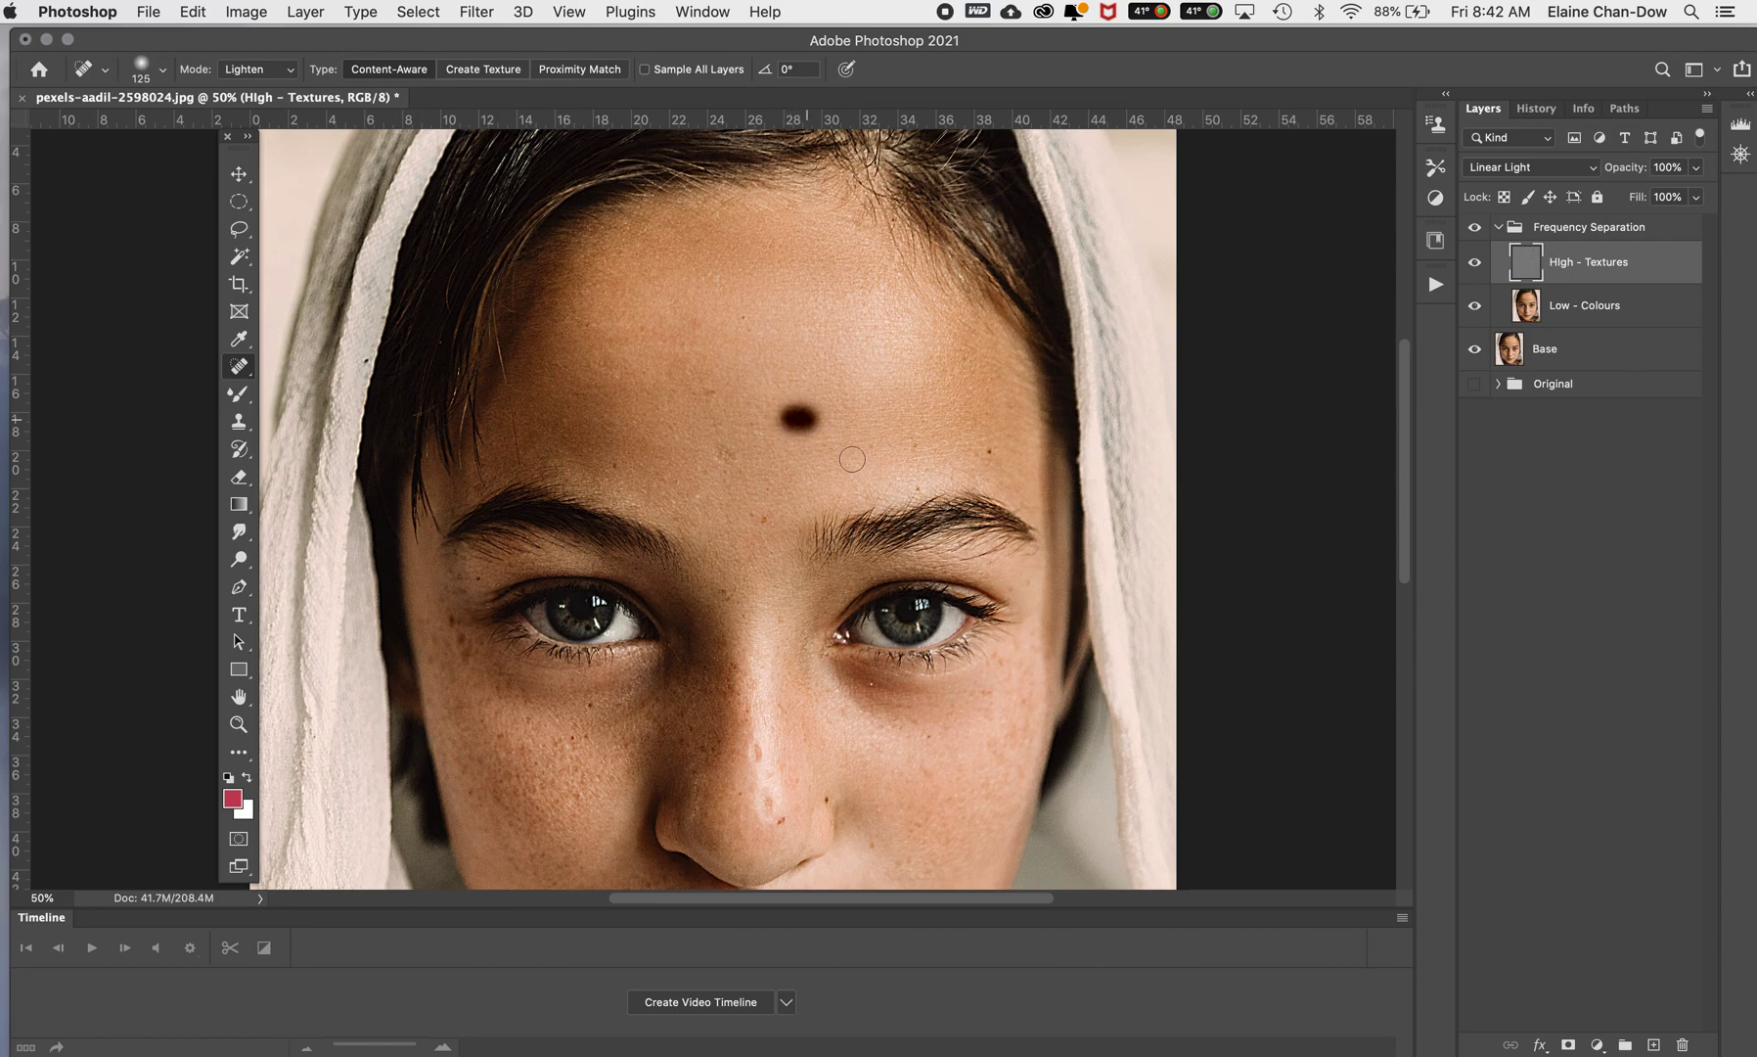
click(792, 412)
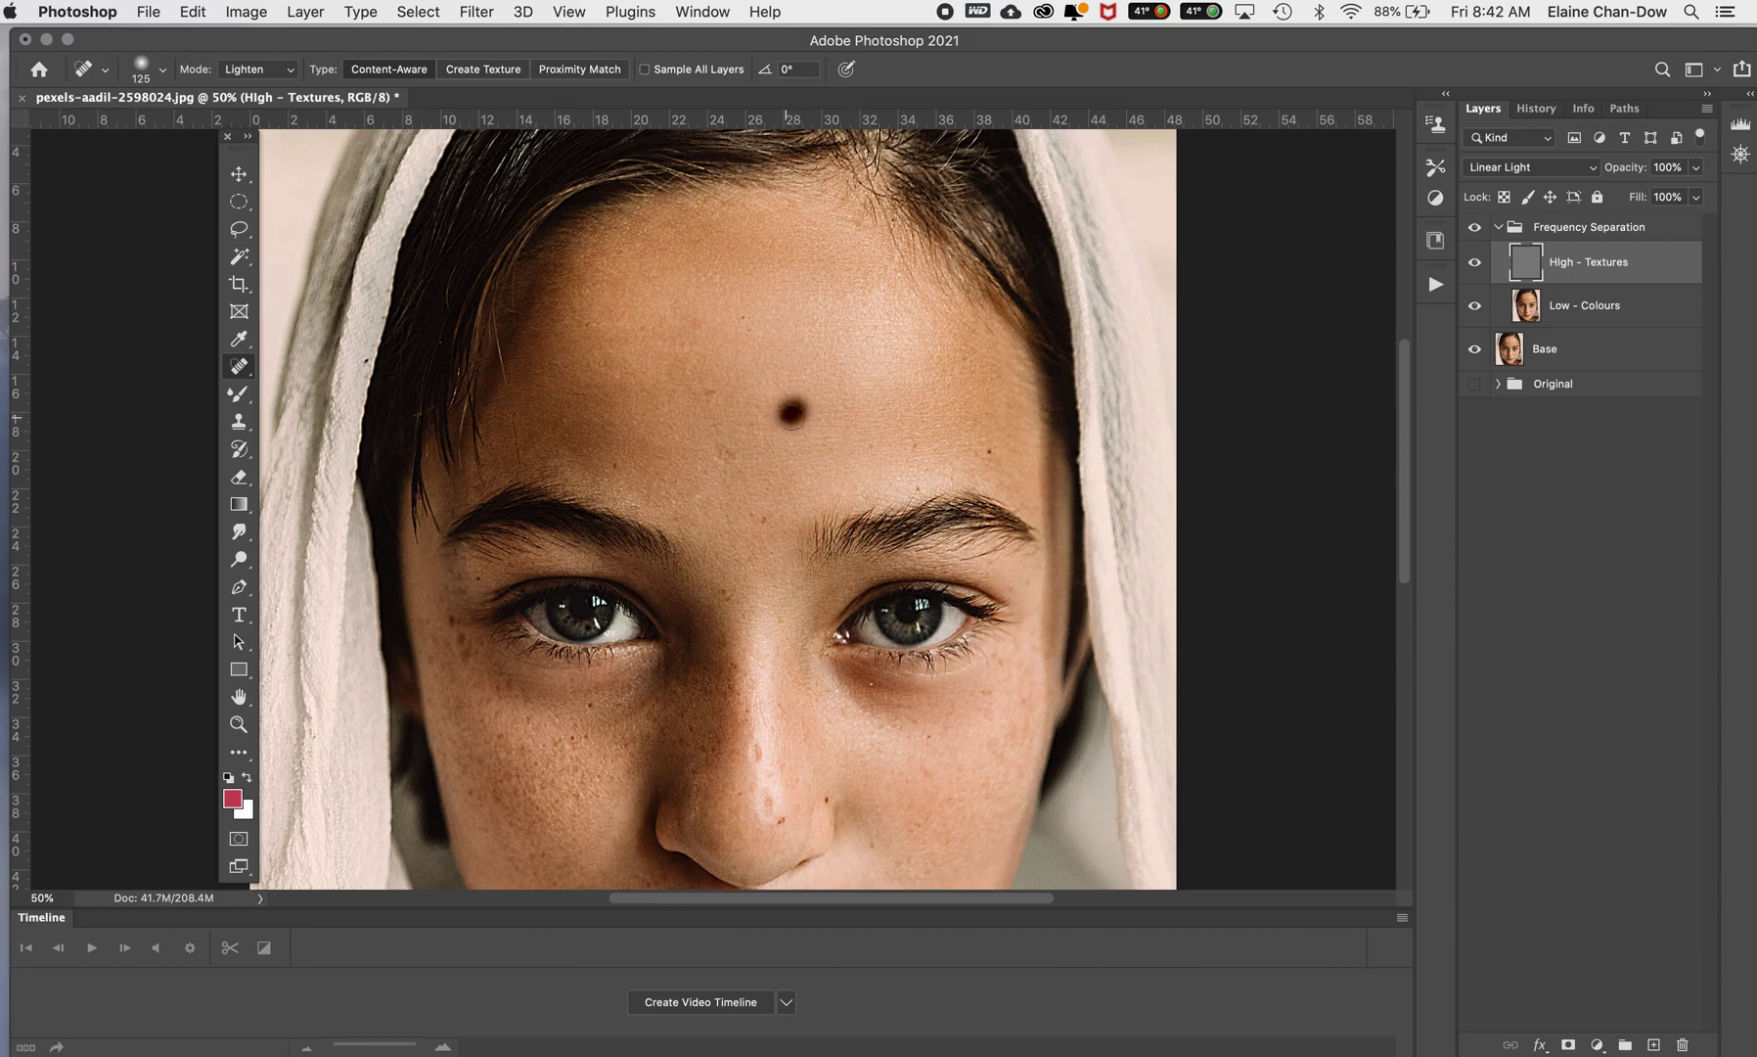
click(793, 422)
Step: Switch the healing mode to Darken and heal the mid-forehead mark and the small blemish beside it
click(275, 70)
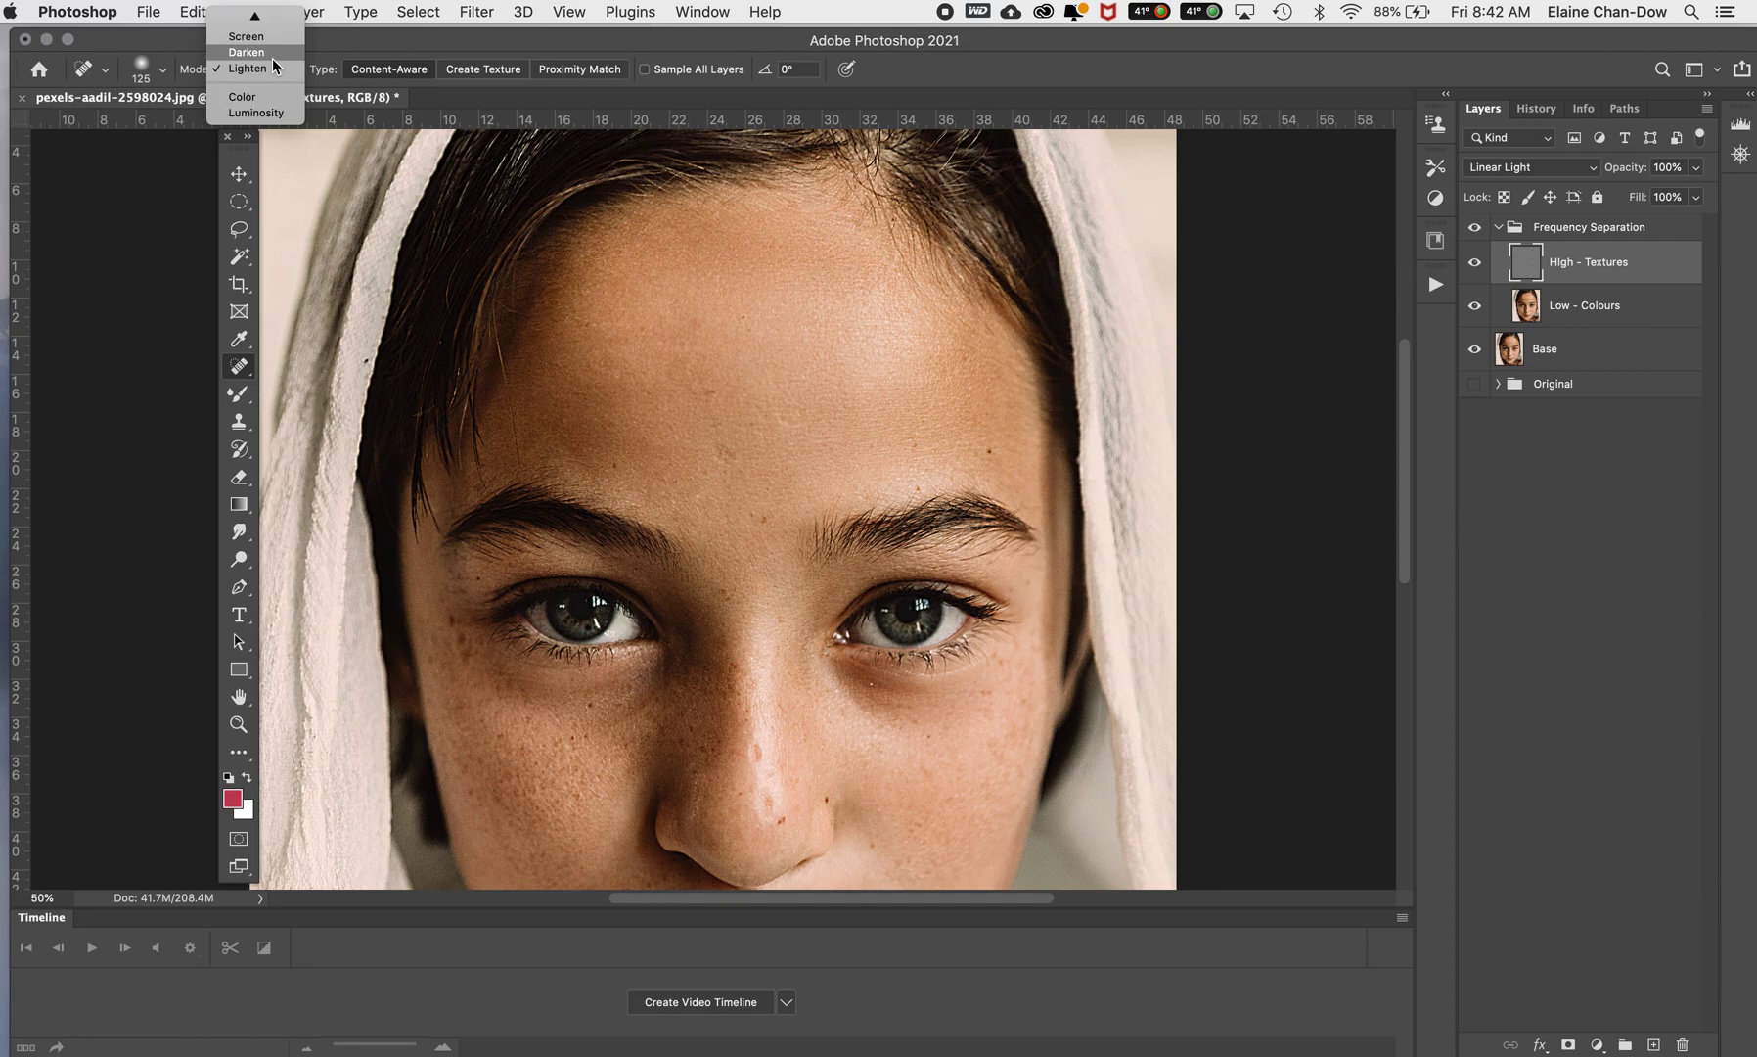
click(272, 55)
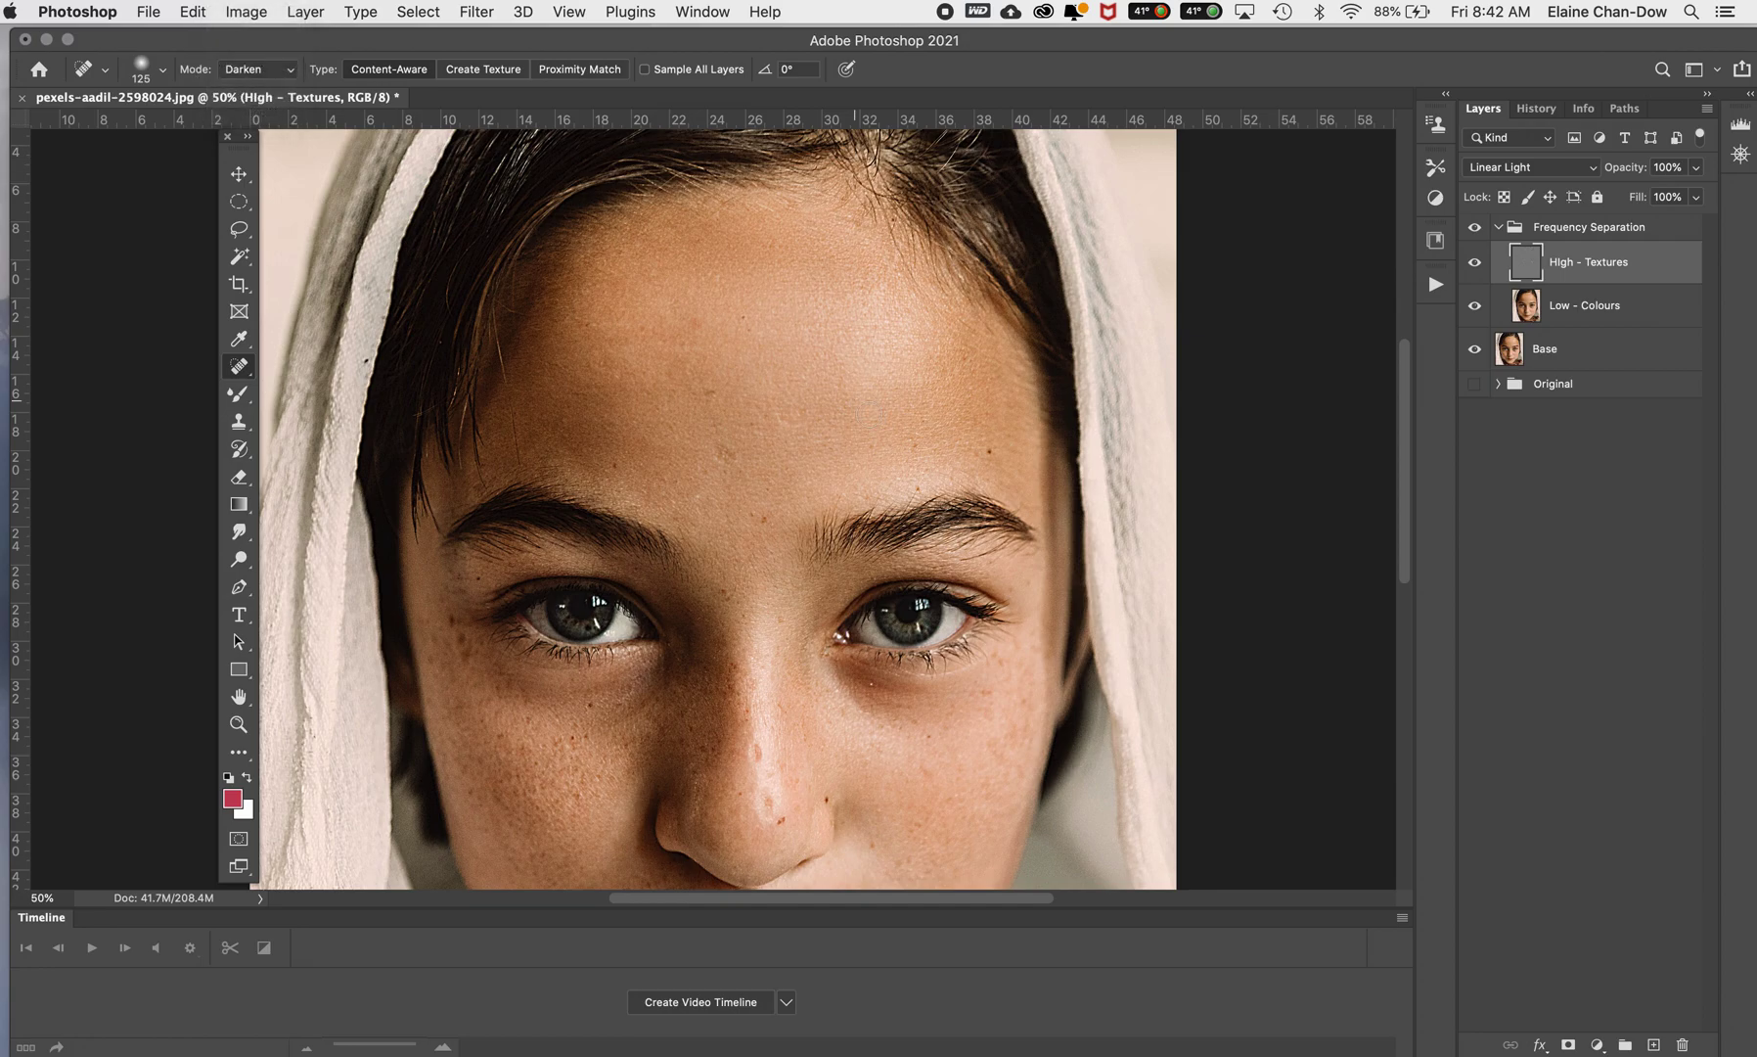
click(784, 409)
click(787, 417)
click(791, 418)
click(793, 420)
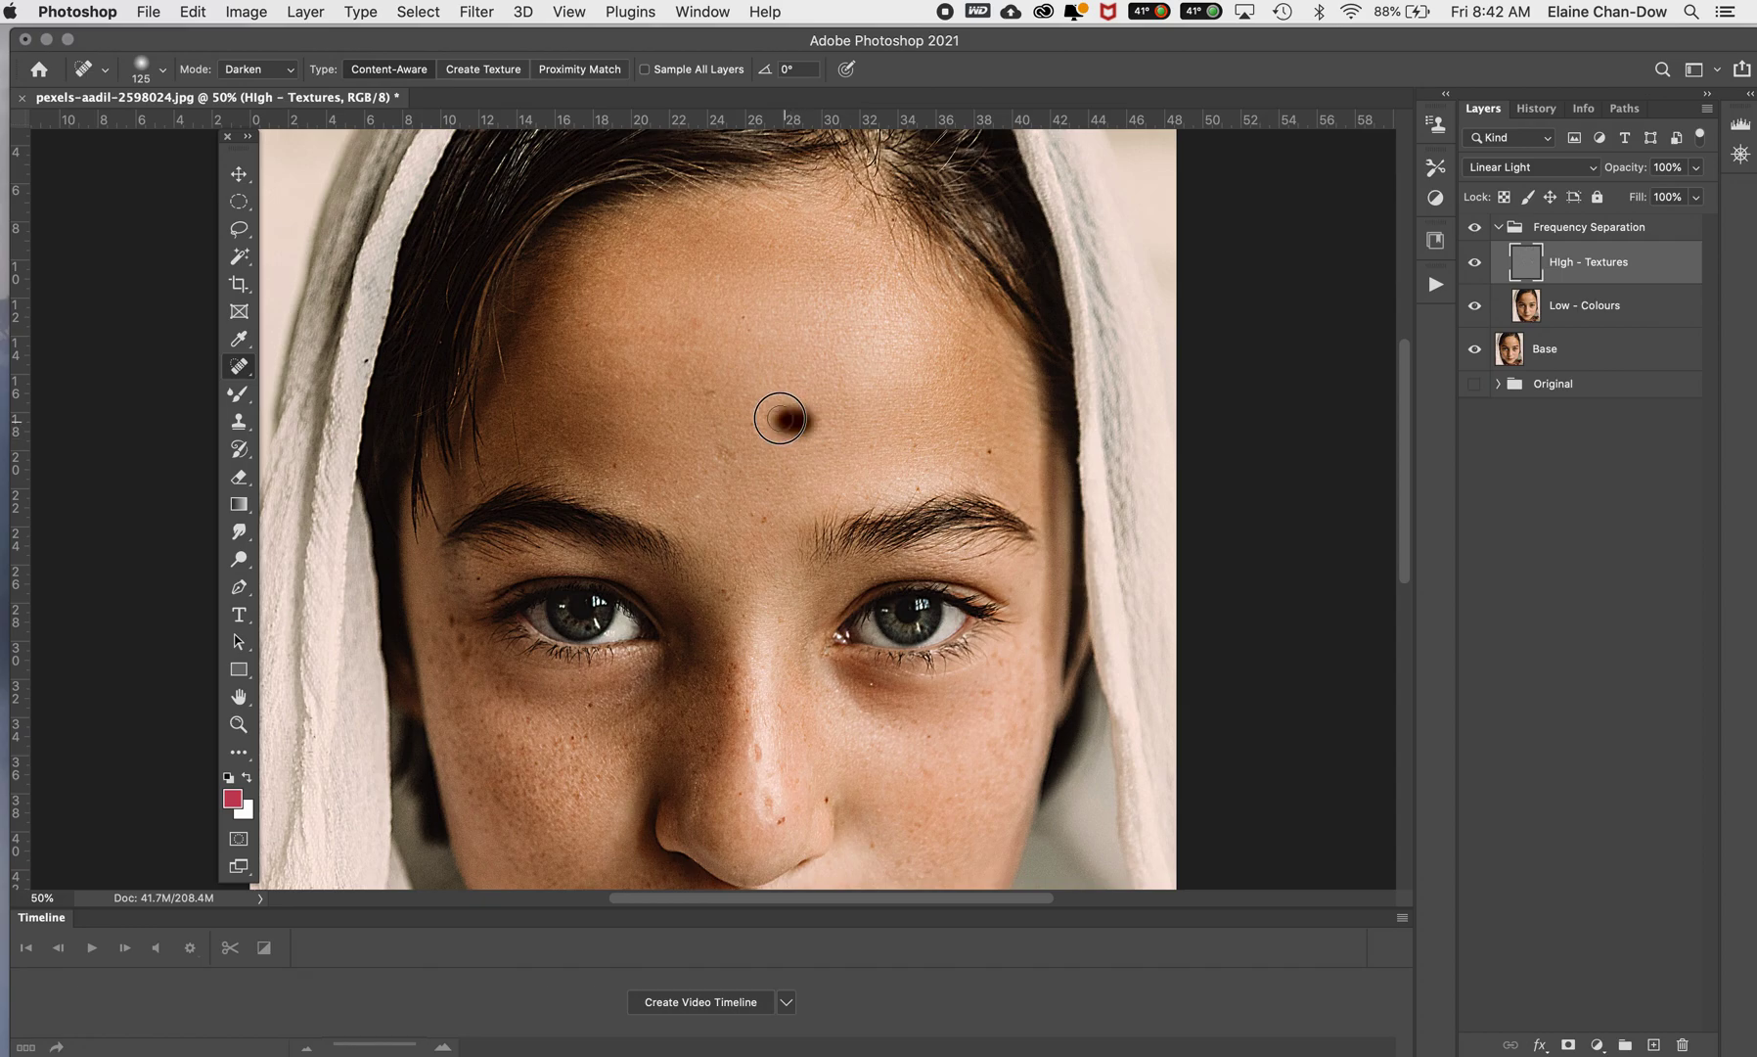
click(725, 454)
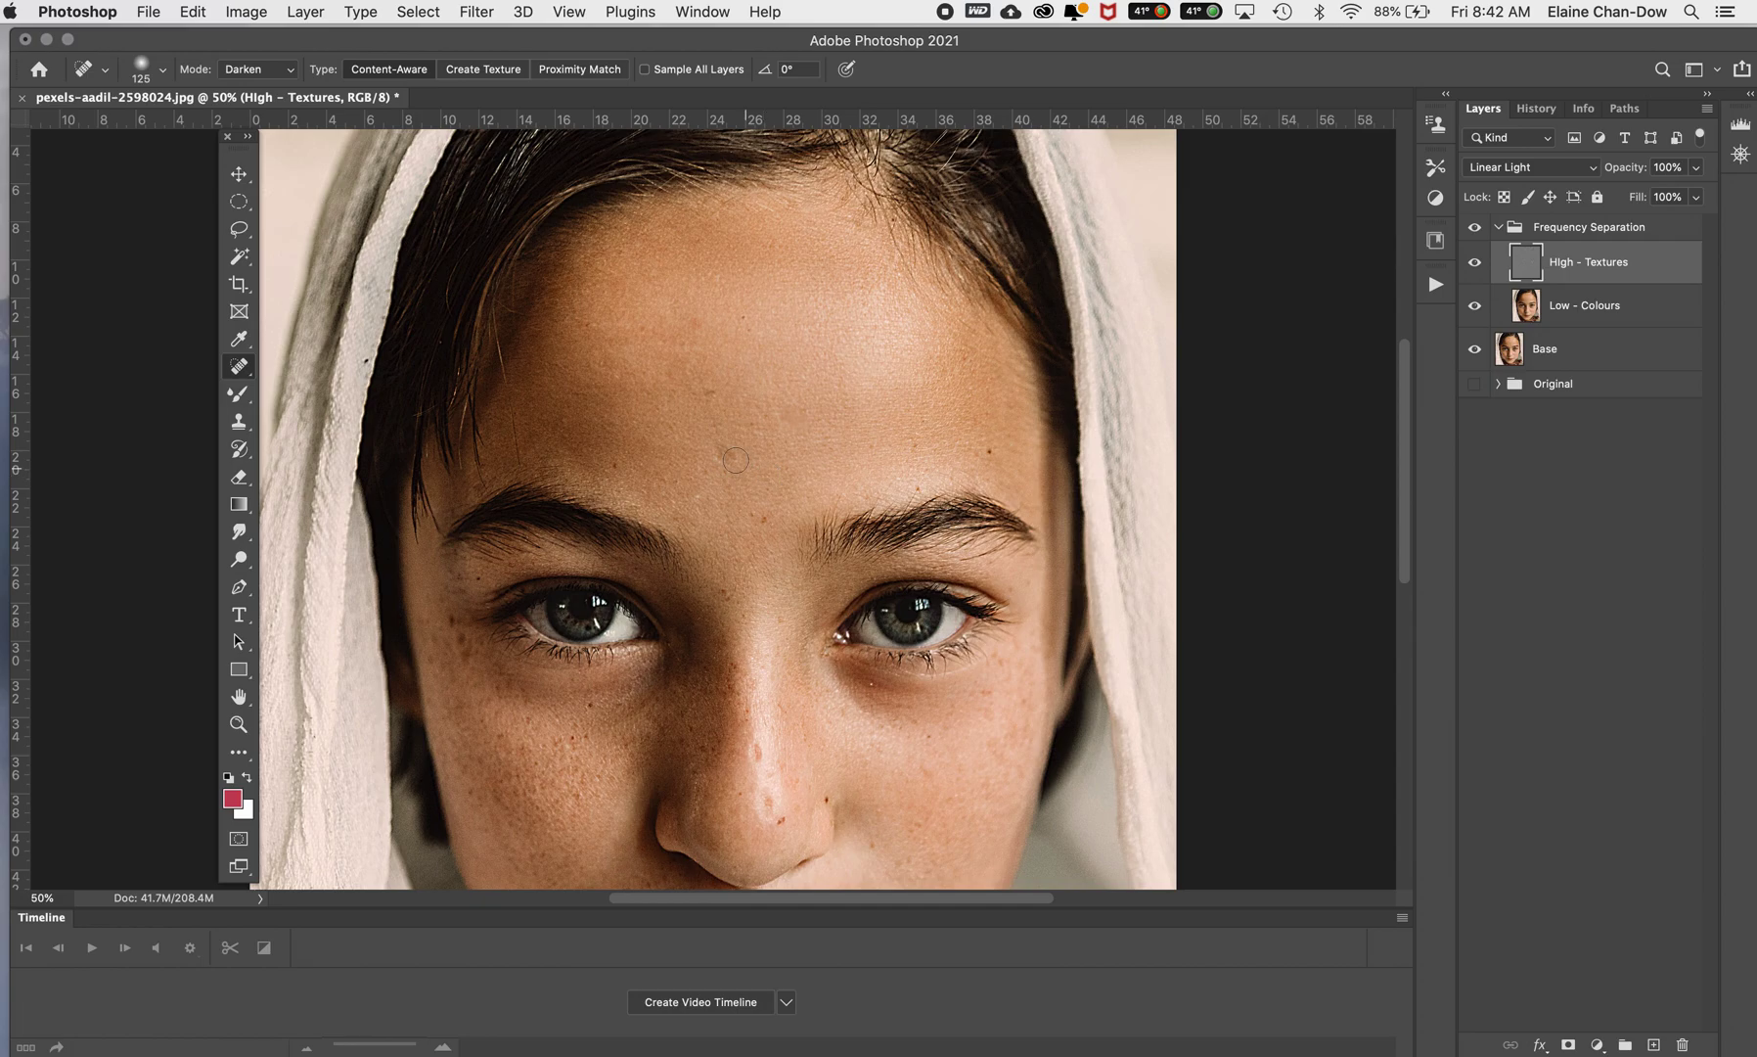
click(715, 464)
click(729, 459)
Step: Return the healing mode to Lighten and heal the small forehead spot and the fine hairs near the hairline
click(261, 69)
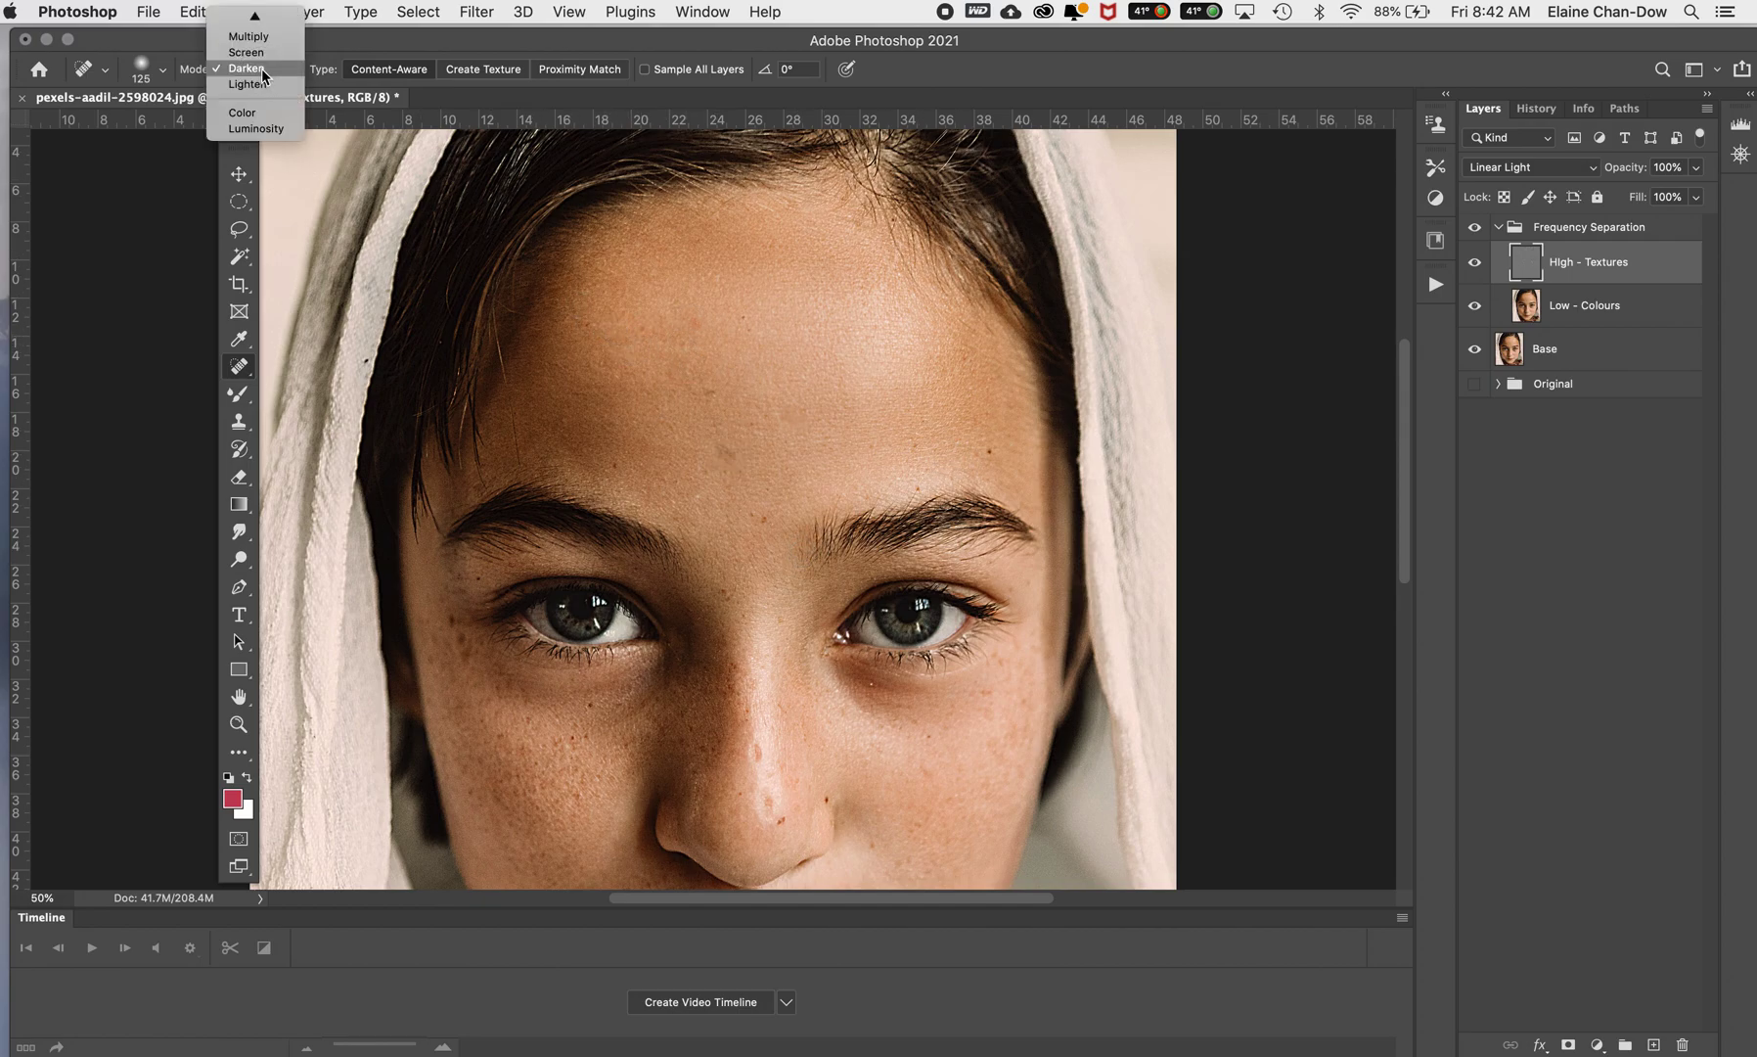
click(261, 84)
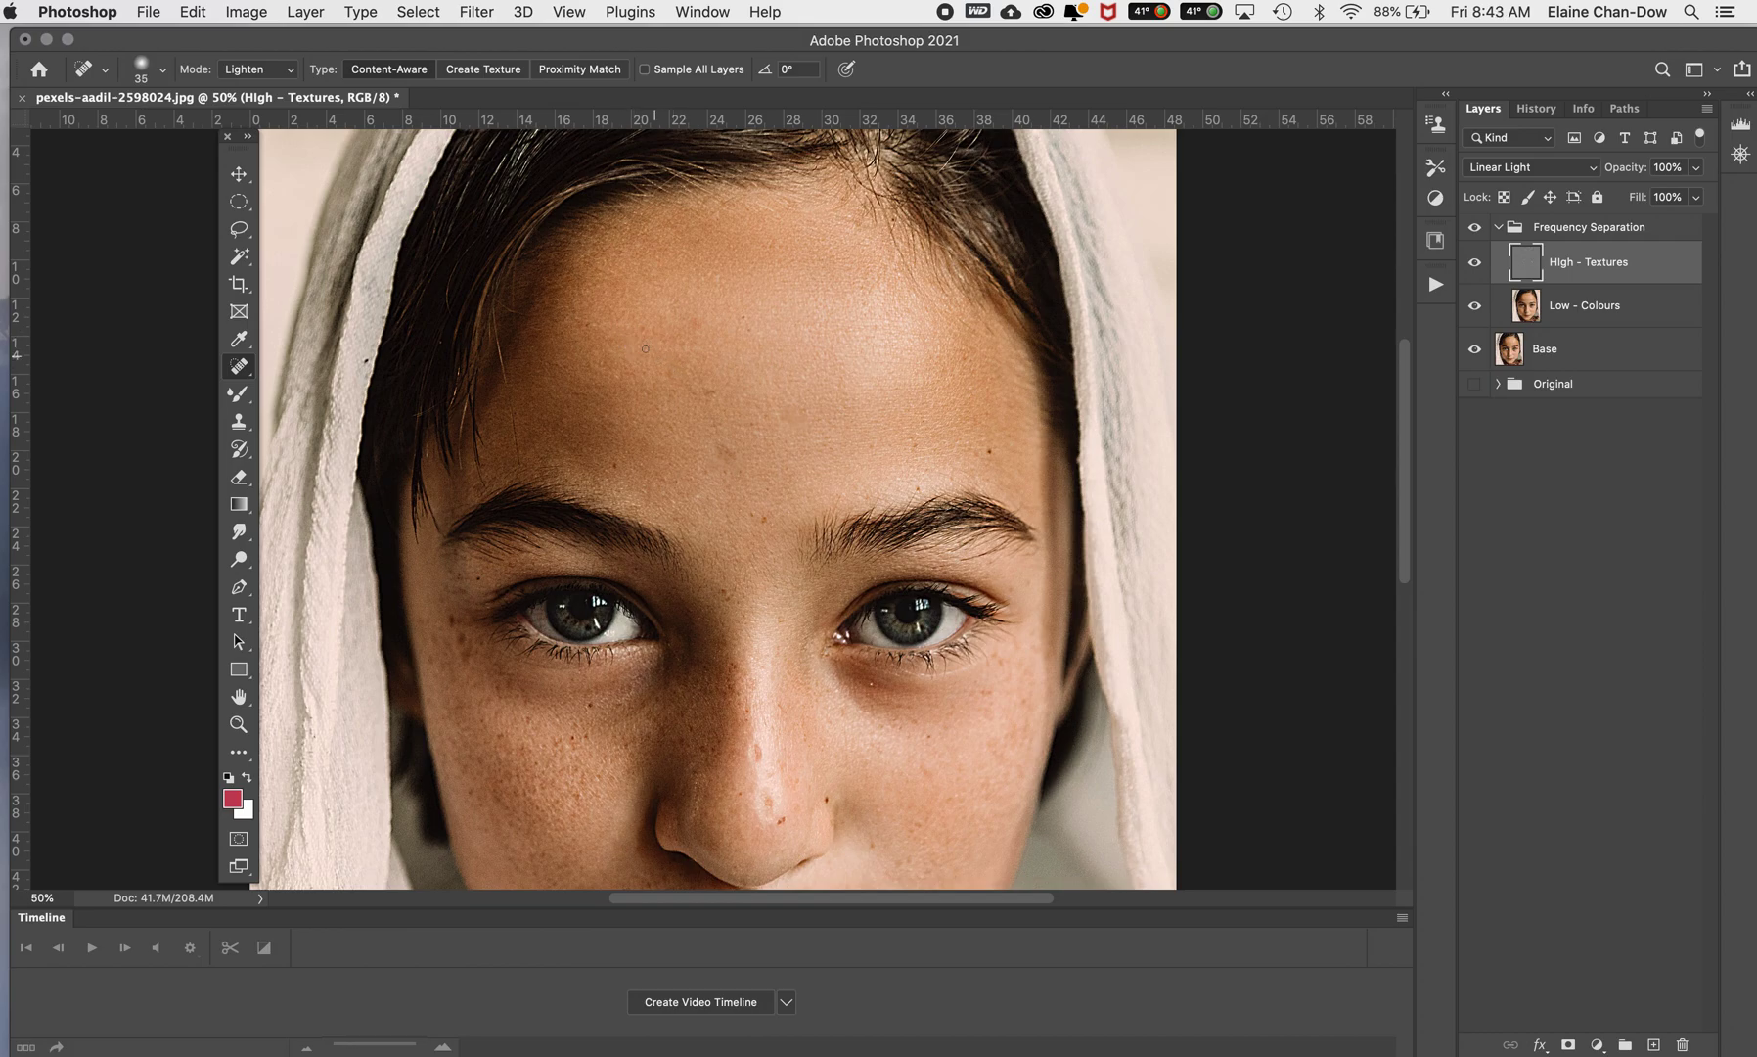
drag(625, 340, 641, 335)
mouse_move(917, 242)
mouse_down()
mouse_move(919, 266)
mouse_move(869, 207)
mouse_move(850, 237)
mouse_up()
click(839, 203)
Step: Heal the stray hairs at the outer end of the eyebrow on the image's right side
click(1022, 509)
click(1022, 506)
drag(1022, 511, 1032, 518)
Step: Compare the whole portrait with the Frequency Separation group hidden and shown, and collapse the group
key(super+minus)
key(super+minus)
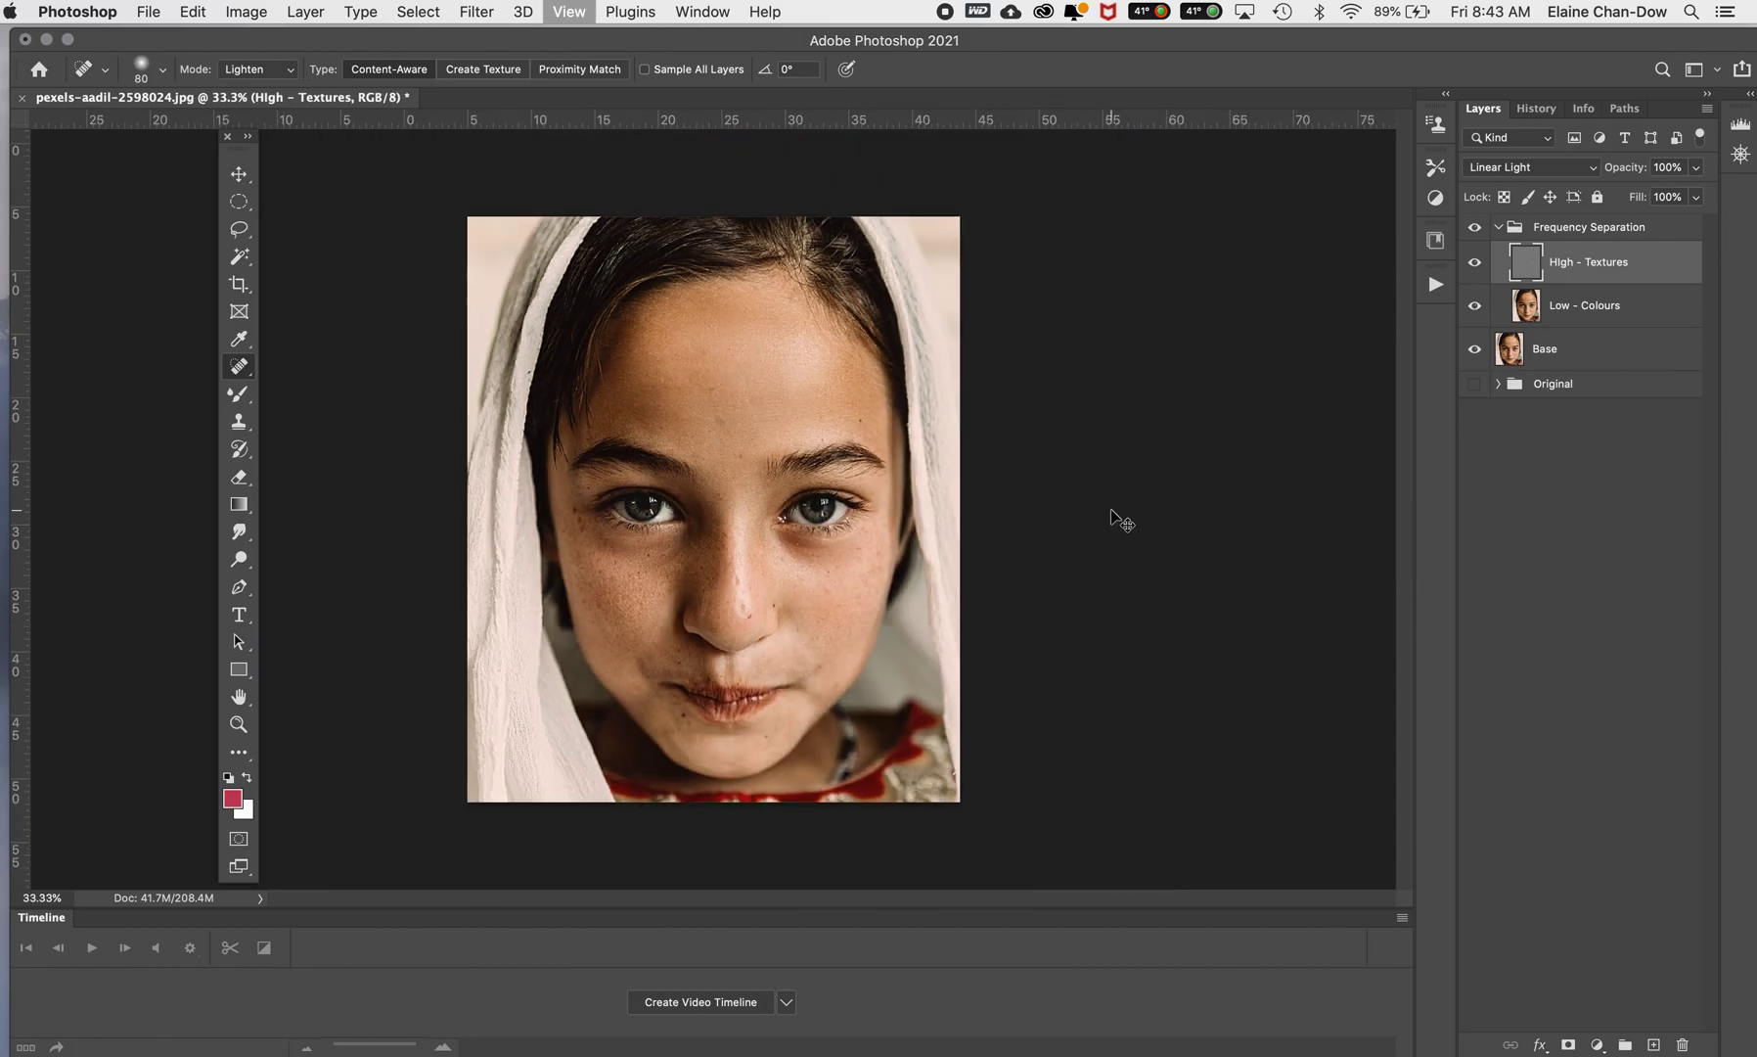
click(1475, 227)
click(1475, 227)
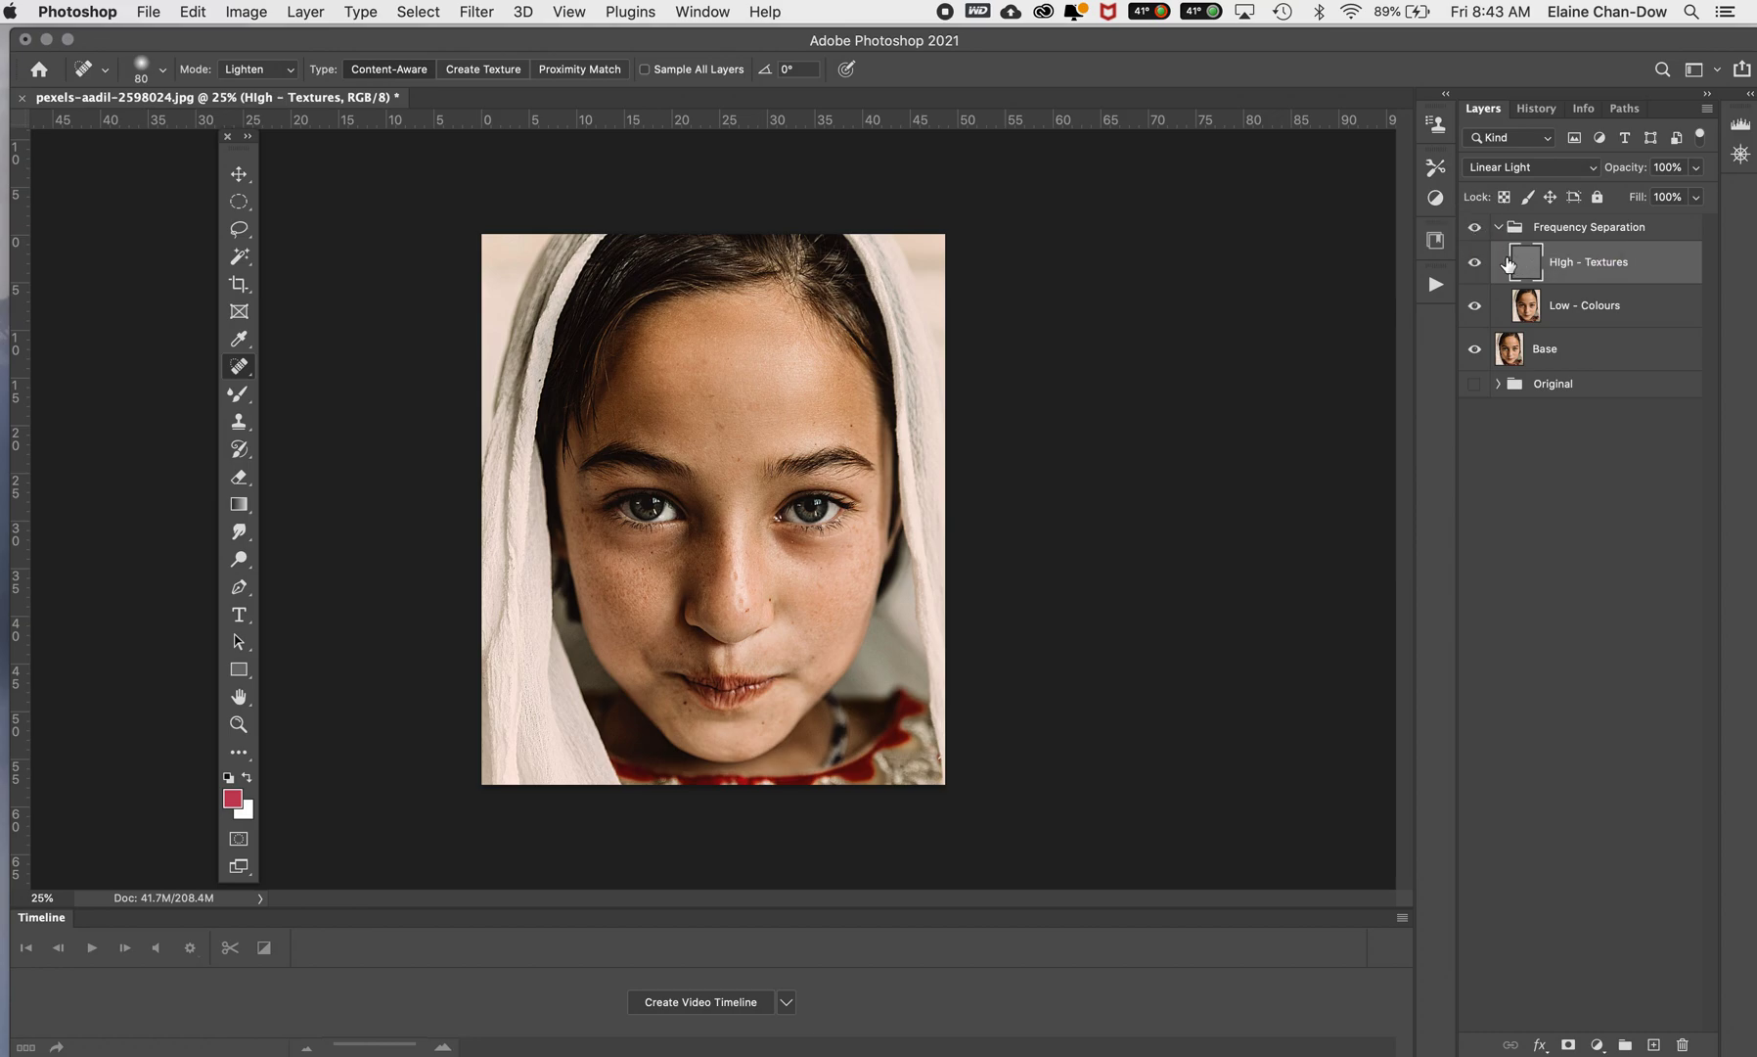
click(1499, 227)
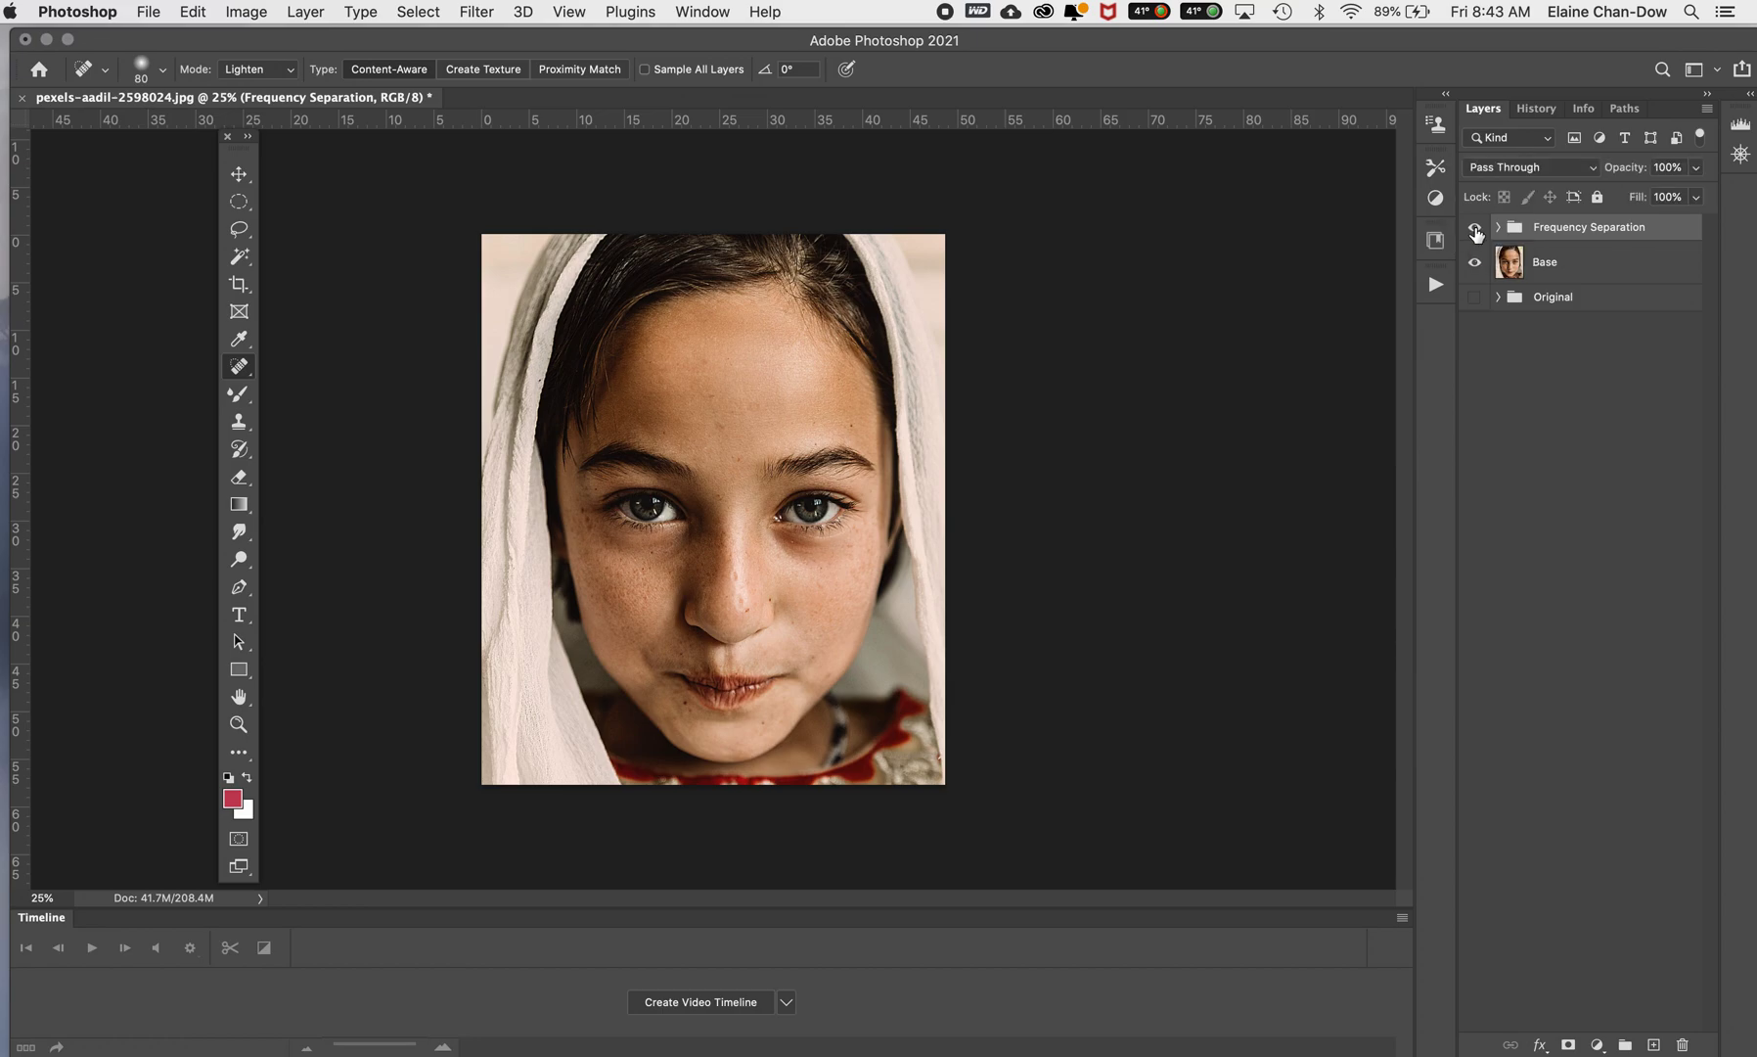
key(super+shift+5)
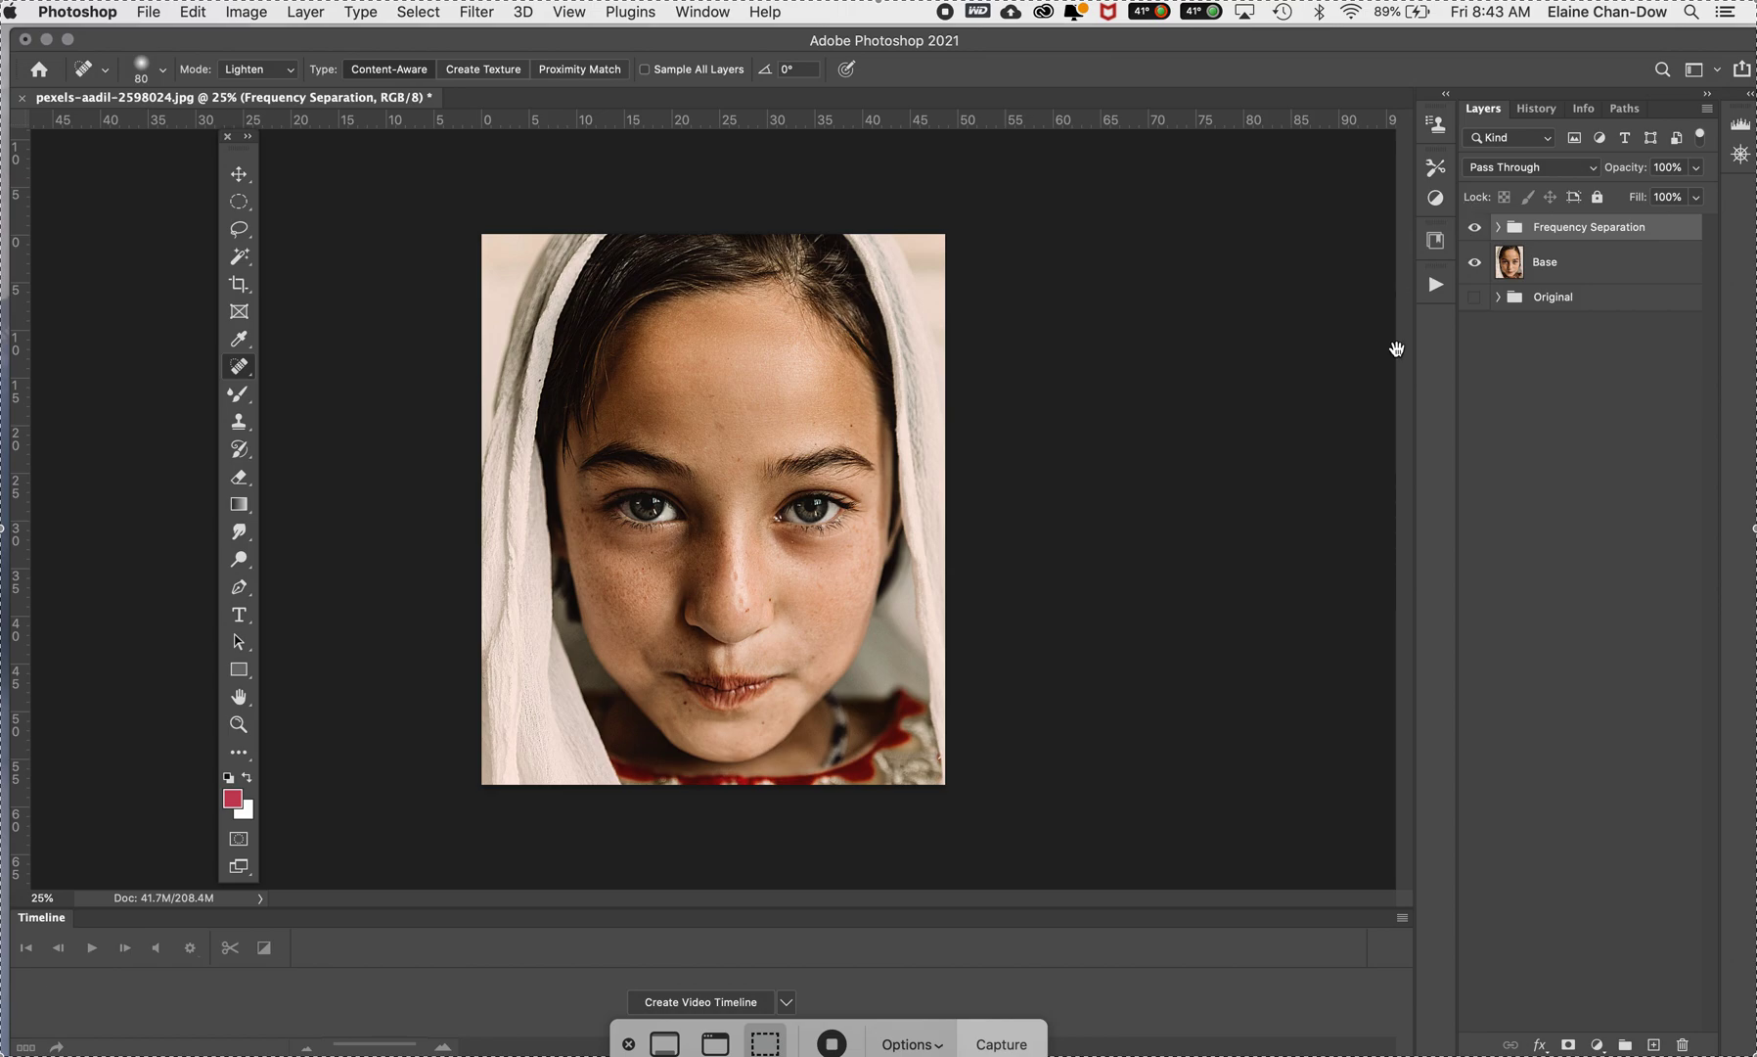